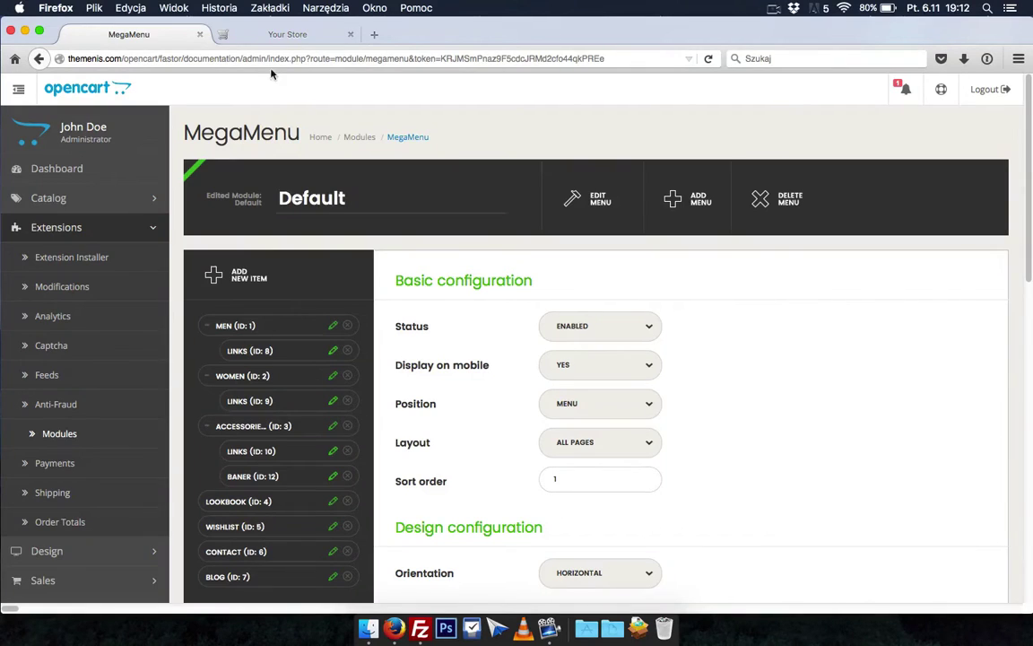
# Compare the Default and Vertical MegaMenu modules with the storefront's horizontal menu and its Categories menu.
pyautogui.click(256, 36)
pyautogui.moveTo(325, 170)
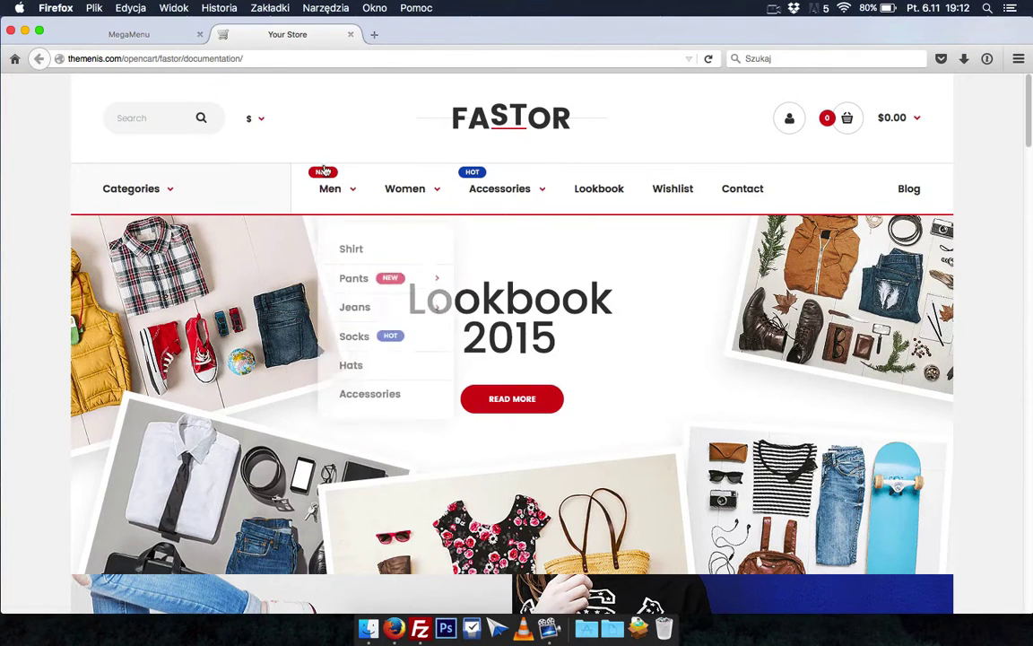
pyautogui.click(157, 36)
pyautogui.click(285, 191)
pyautogui.click(302, 236)
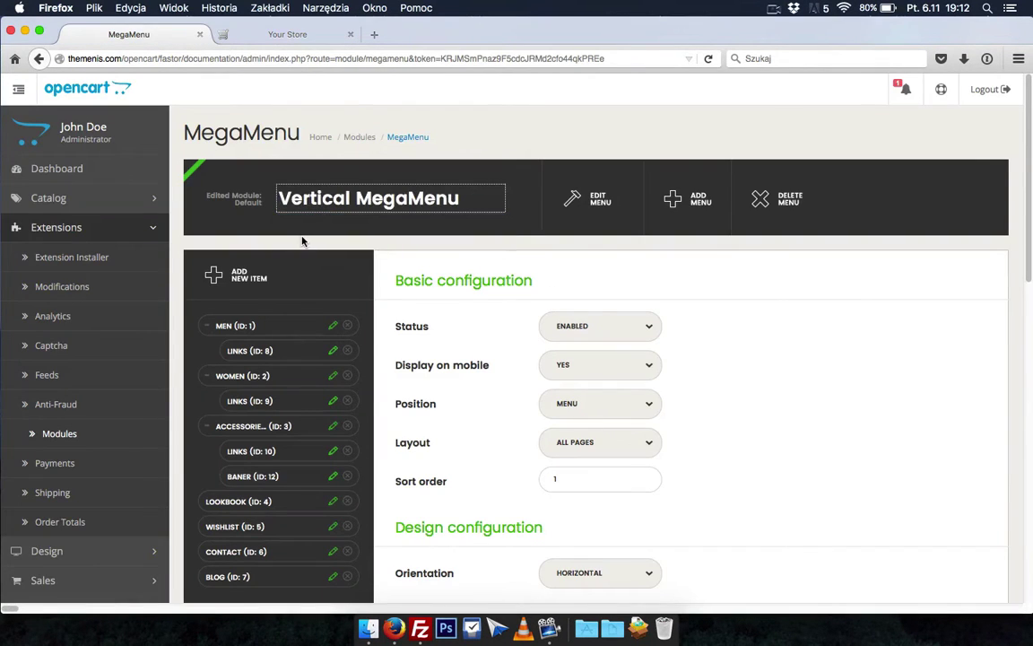
pyautogui.click(277, 35)
pyautogui.moveTo(133, 199)
pyautogui.moveTo(272, 296)
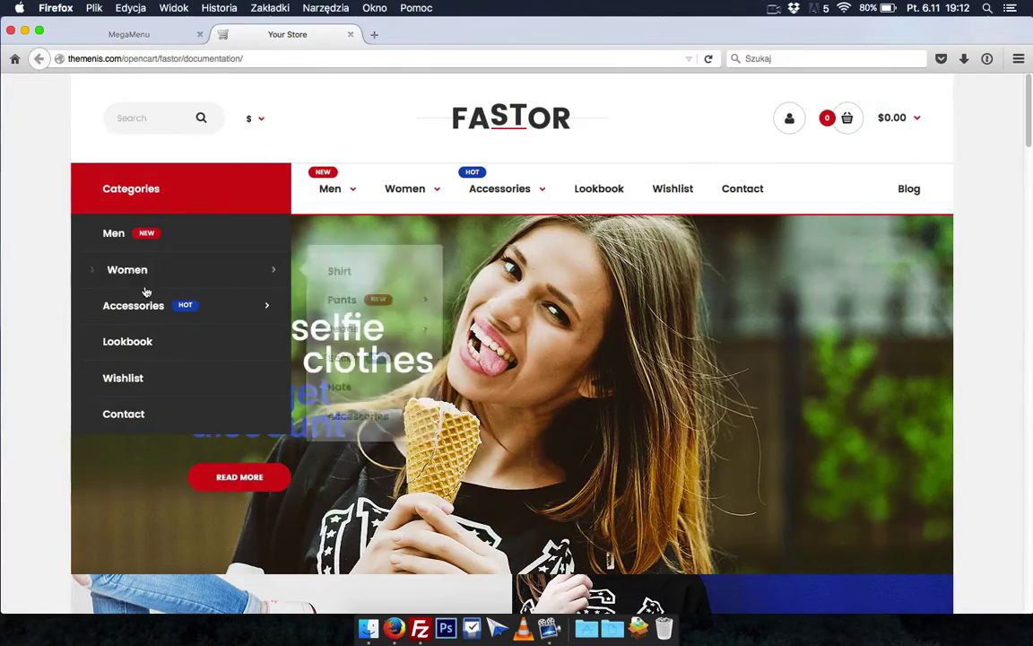
# Open the Vertical MegaMenu module for editing, set its status to Disabled and save it.
pyautogui.click(144, 36)
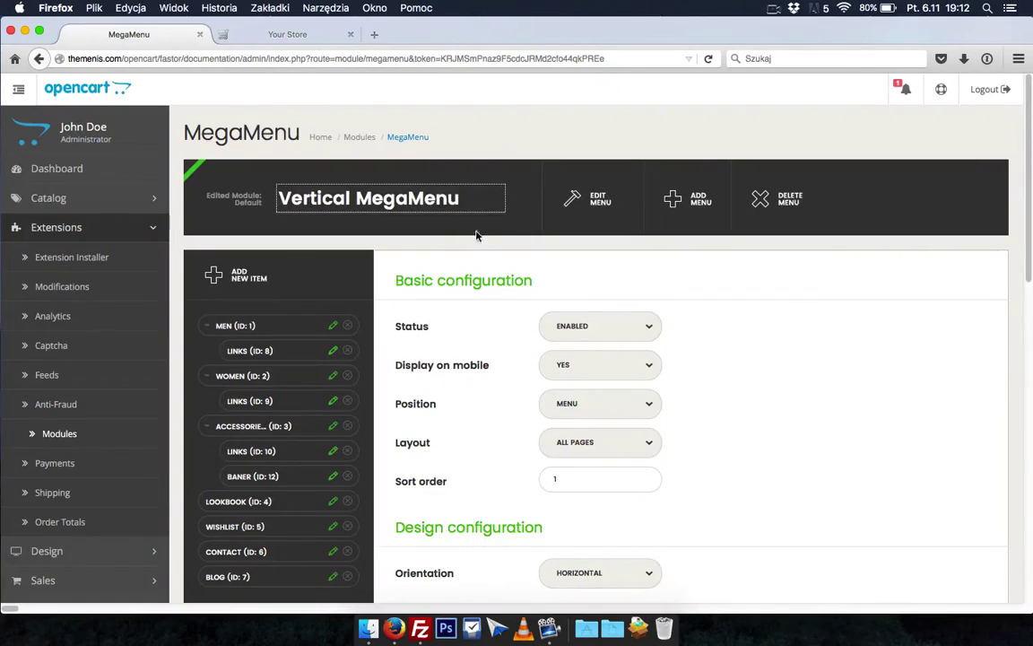
pyautogui.click(588, 197)
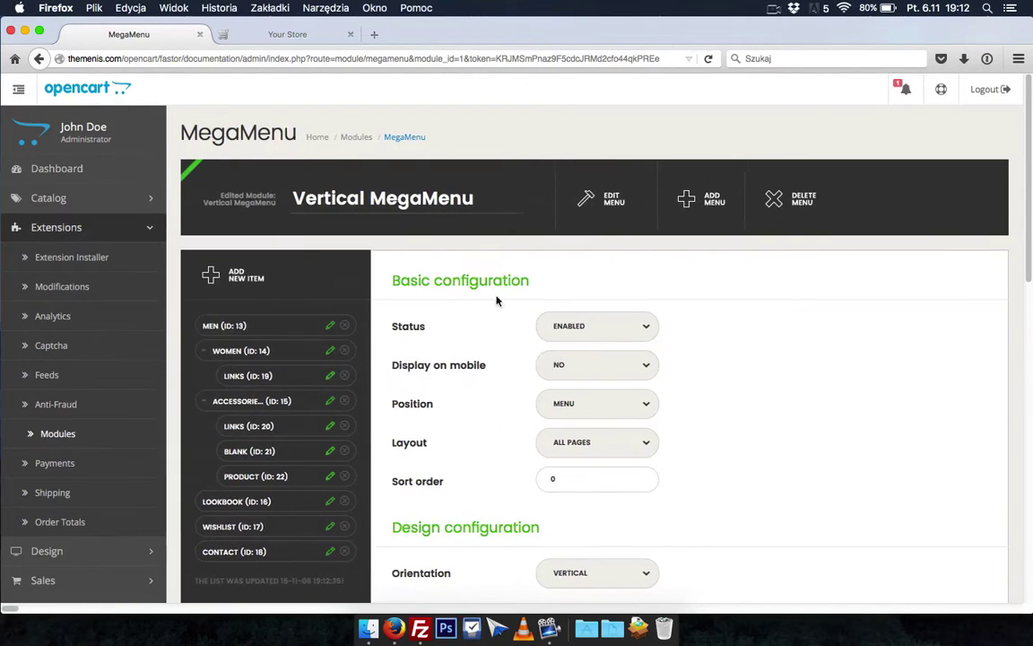
pyautogui.click(574, 330)
pyautogui.click(558, 361)
pyautogui.scroll(-10, 857, 364)
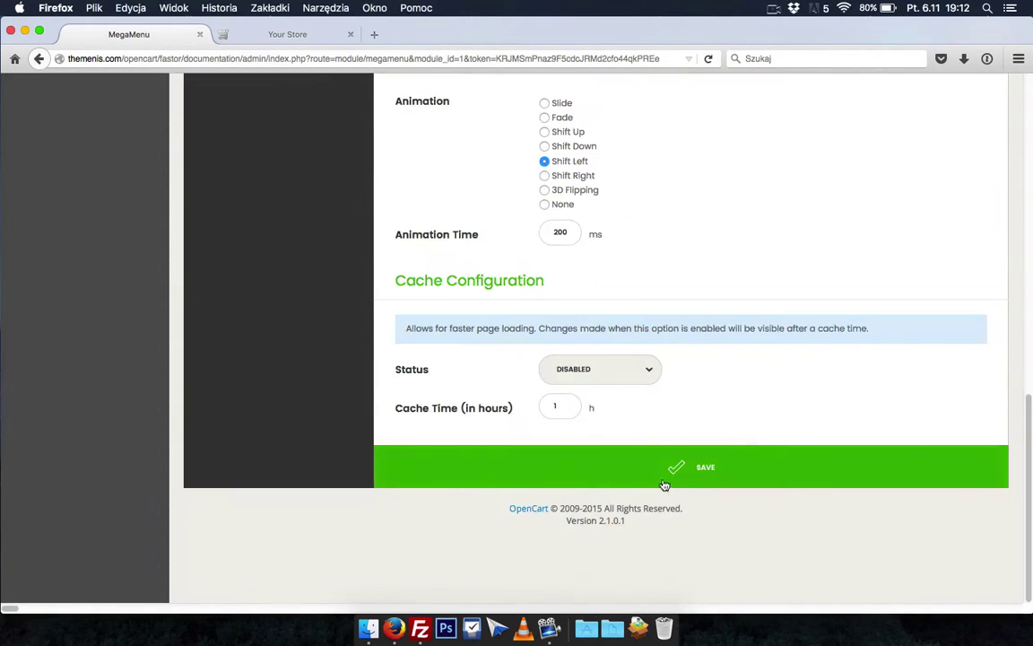
pyautogui.click(660, 473)
# Switch to the Default menu module, set its status to Disabled and save it.
pyautogui.click(484, 240)
pyautogui.click(498, 261)
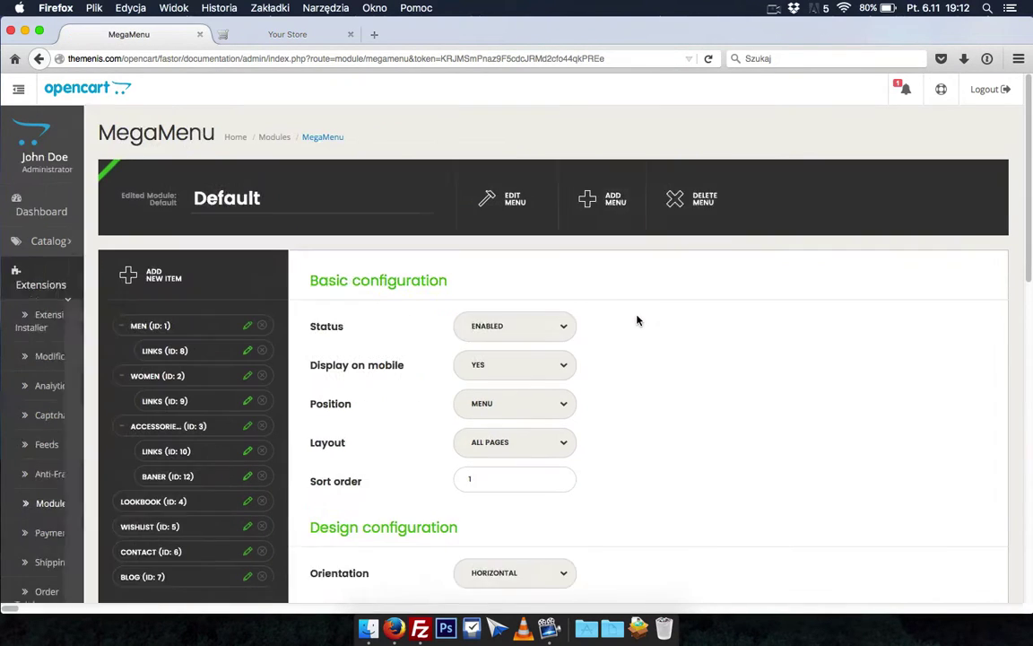
pyautogui.click(597, 328)
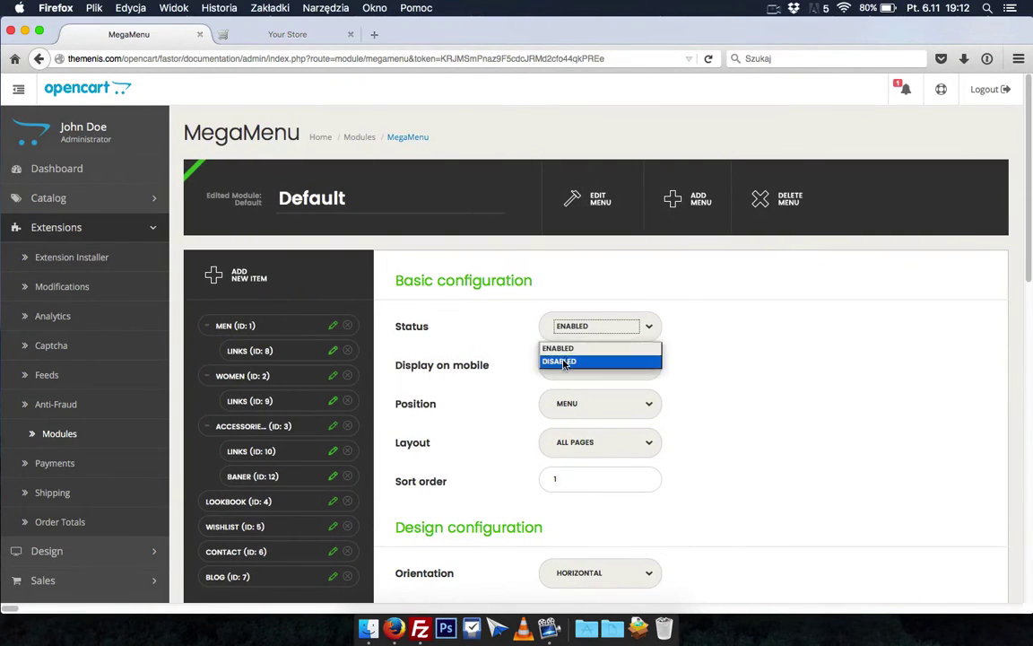
pyautogui.click(572, 360)
pyautogui.scroll(-3, 737, 408)
pyautogui.scroll(-10, 699, 431)
pyautogui.click(642, 475)
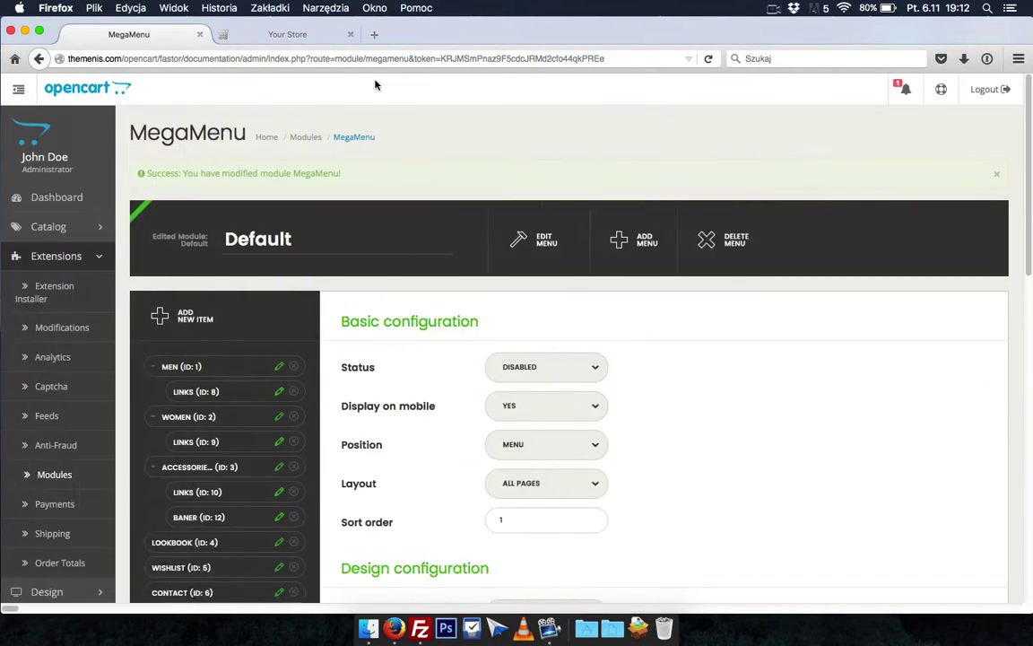
# Reload the storefront and examine the category menu's Desktops, Laptops & Notebooks, Components and MP3 Players submenus.
pyautogui.click(299, 40)
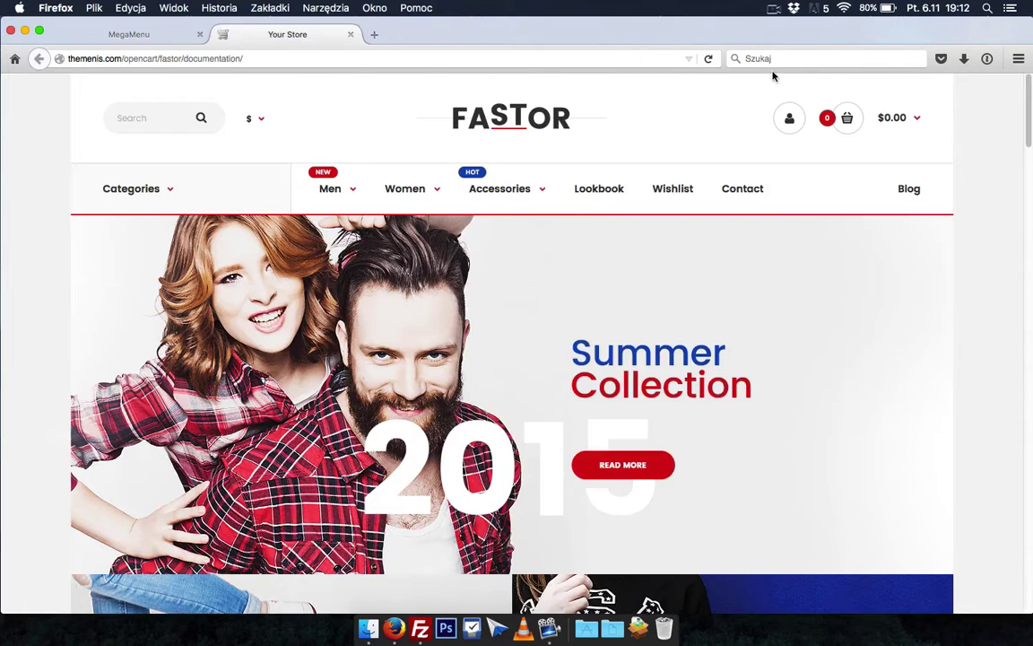
pyautogui.click(708, 60)
pyautogui.moveTo(143, 194)
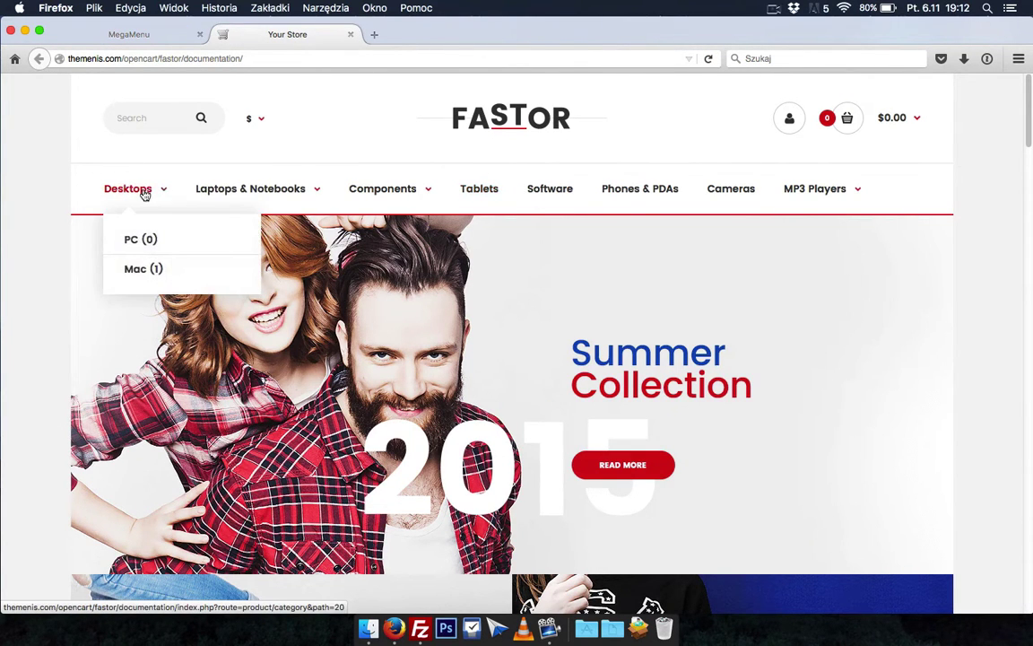
pyautogui.moveTo(290, 196)
pyautogui.moveTo(414, 187)
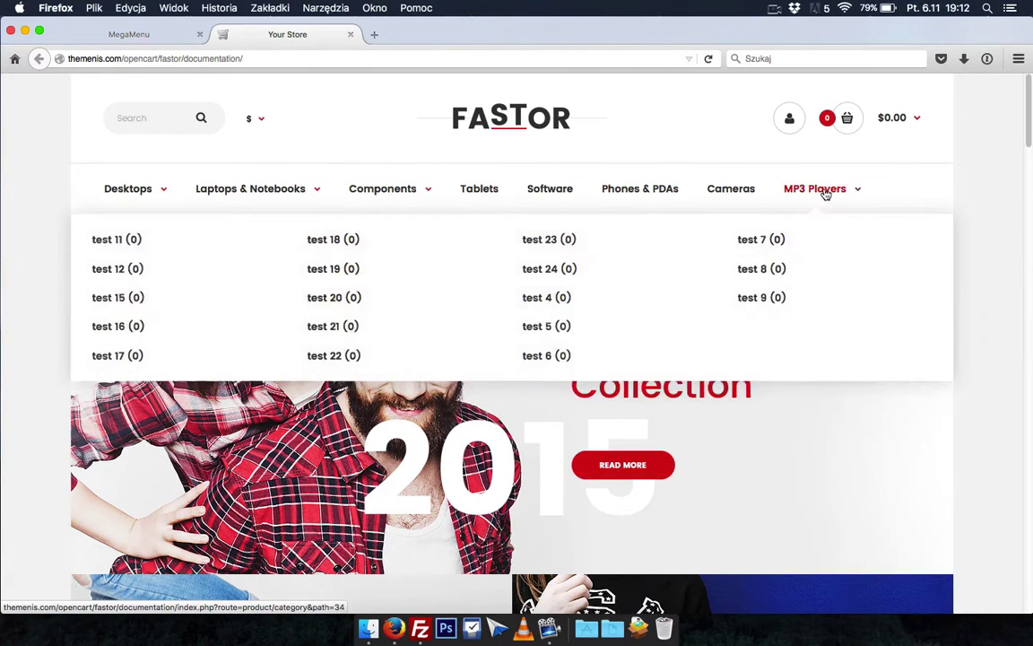
# Add a new menu module named "new megamenu" in the MegaMenu settings.
pyautogui.click(142, 37)
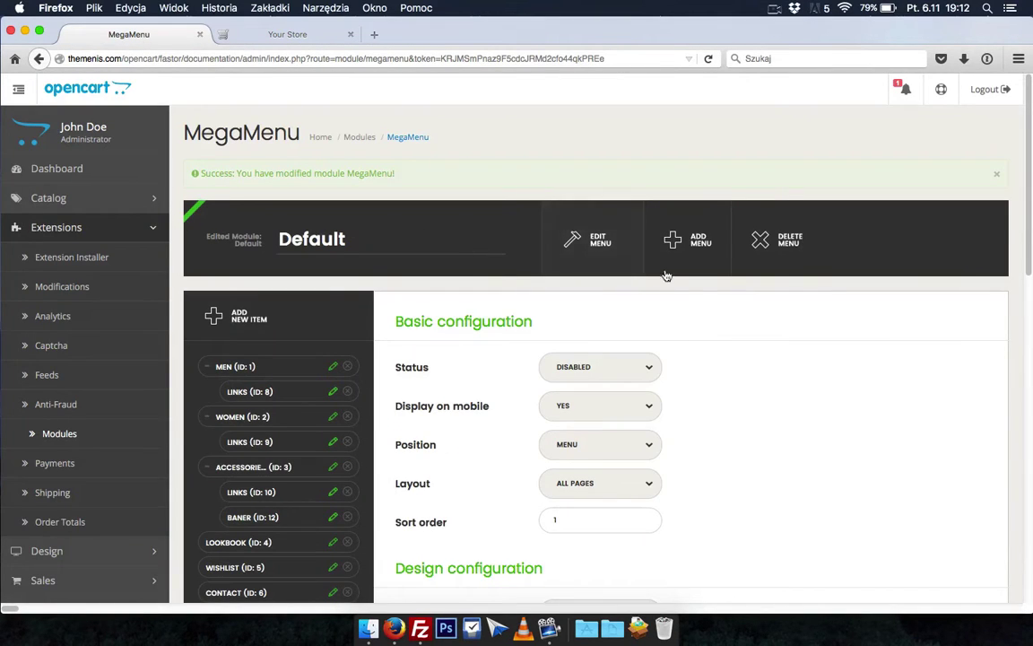
pyautogui.click(682, 240)
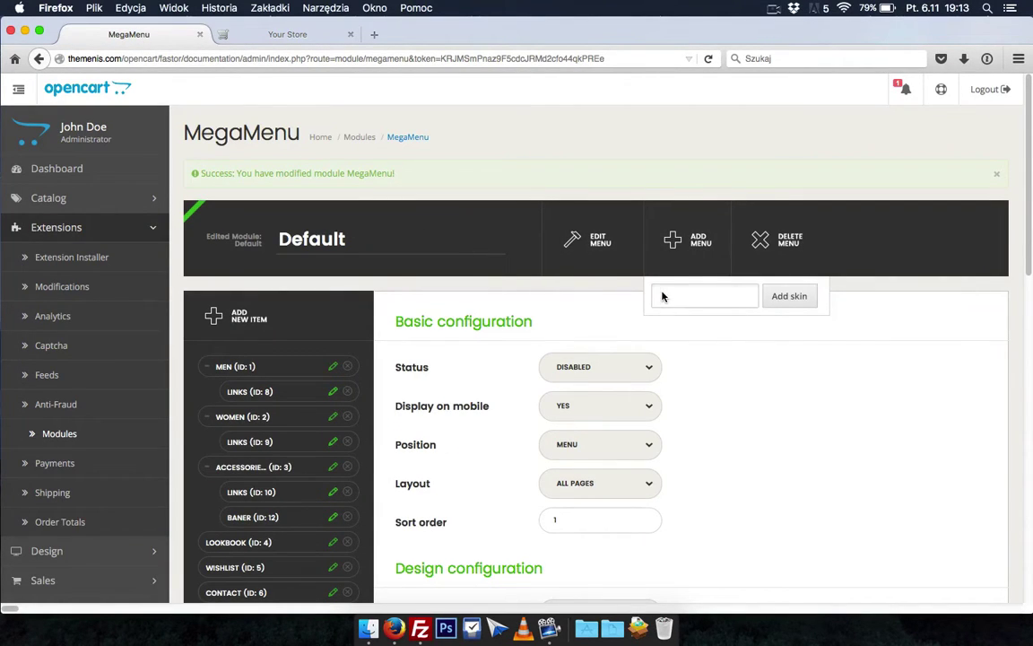
pyautogui.click(663, 296)
pyautogui.write('ne')
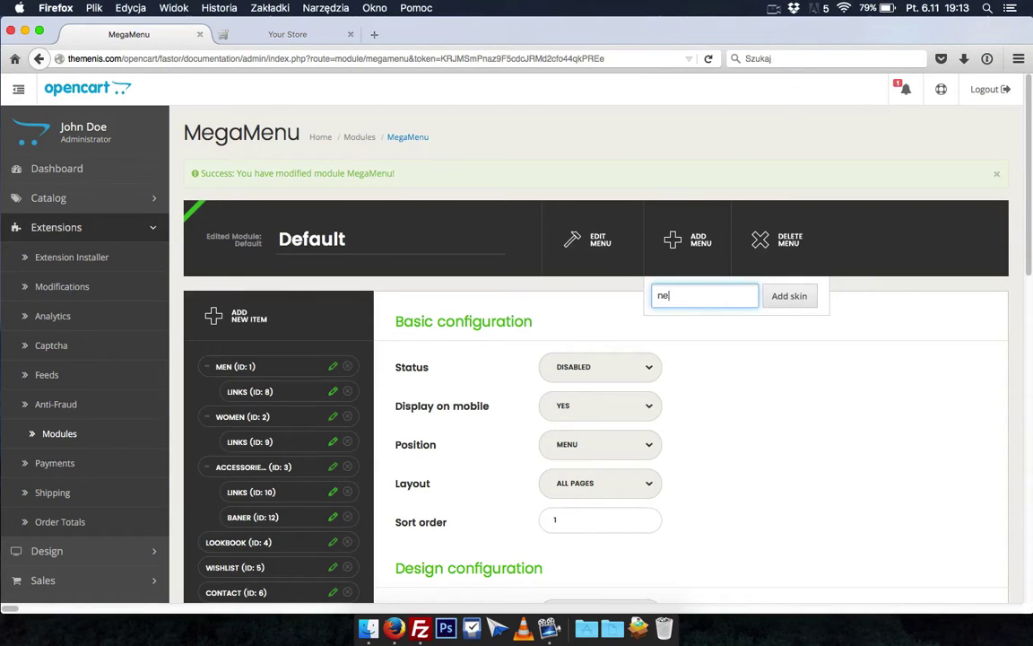
pyautogui.write('w')
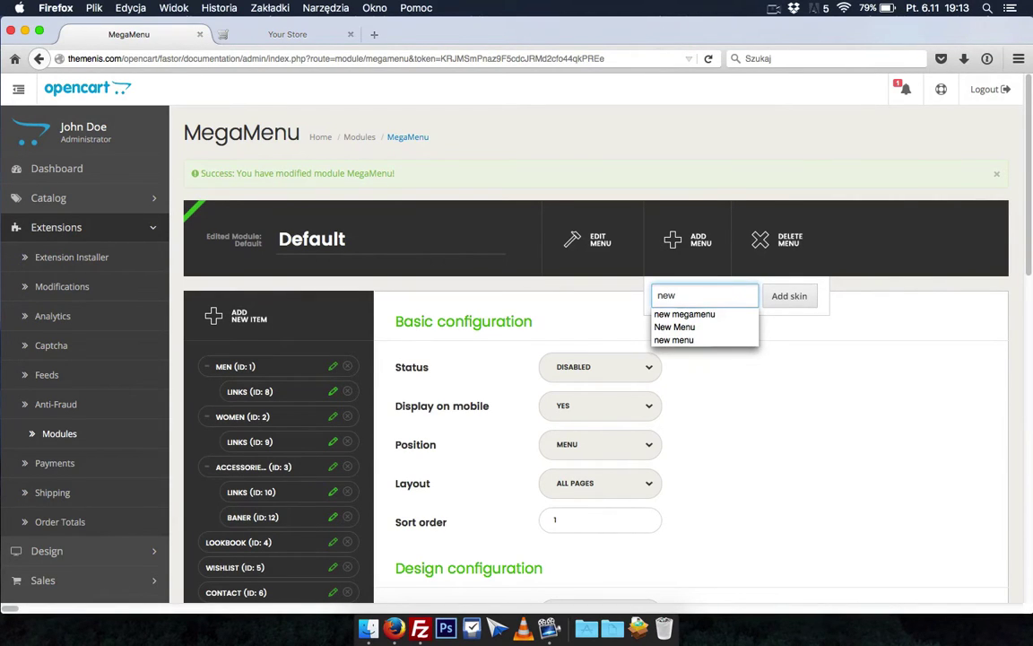
pyautogui.click(691, 314)
pyautogui.click(774, 295)
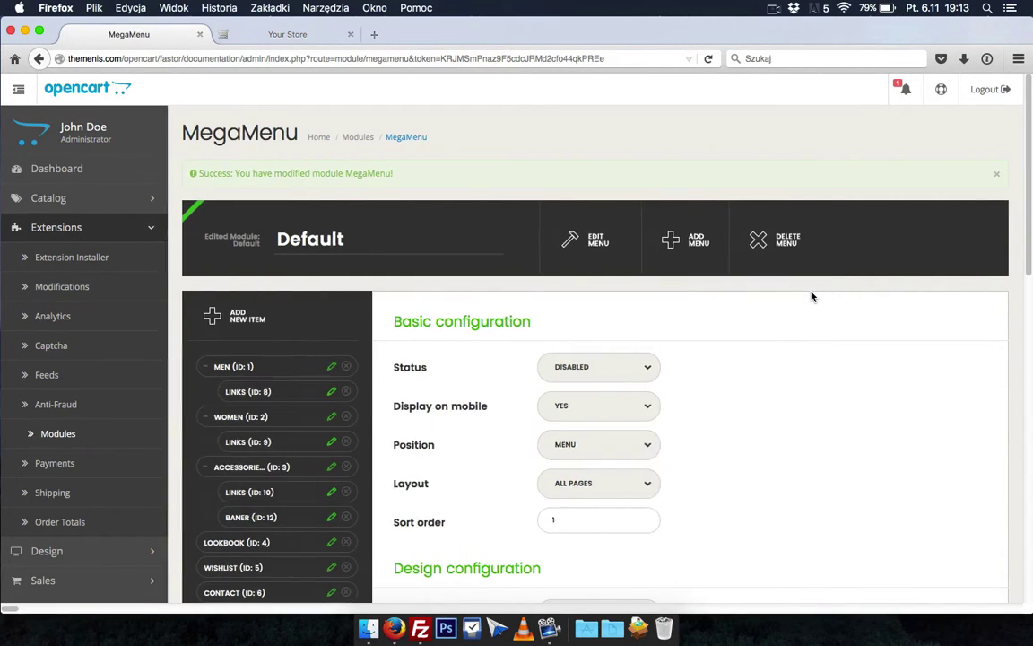
# Select the "new megamenu" module and open it for editing.
pyautogui.click(415, 238)
pyautogui.click(357, 294)
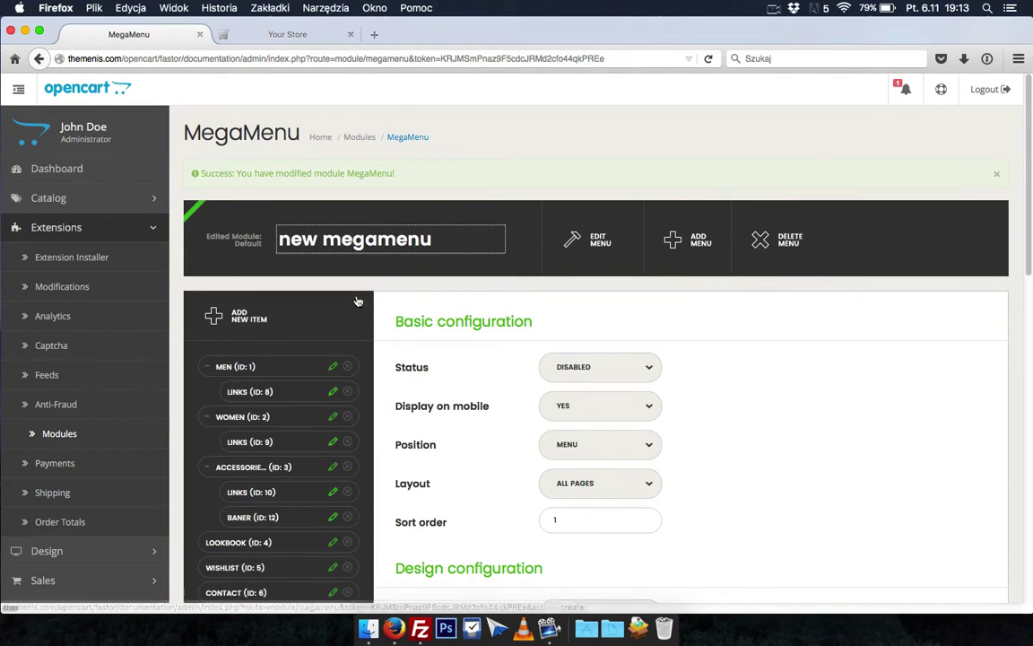
pyautogui.click(628, 240)
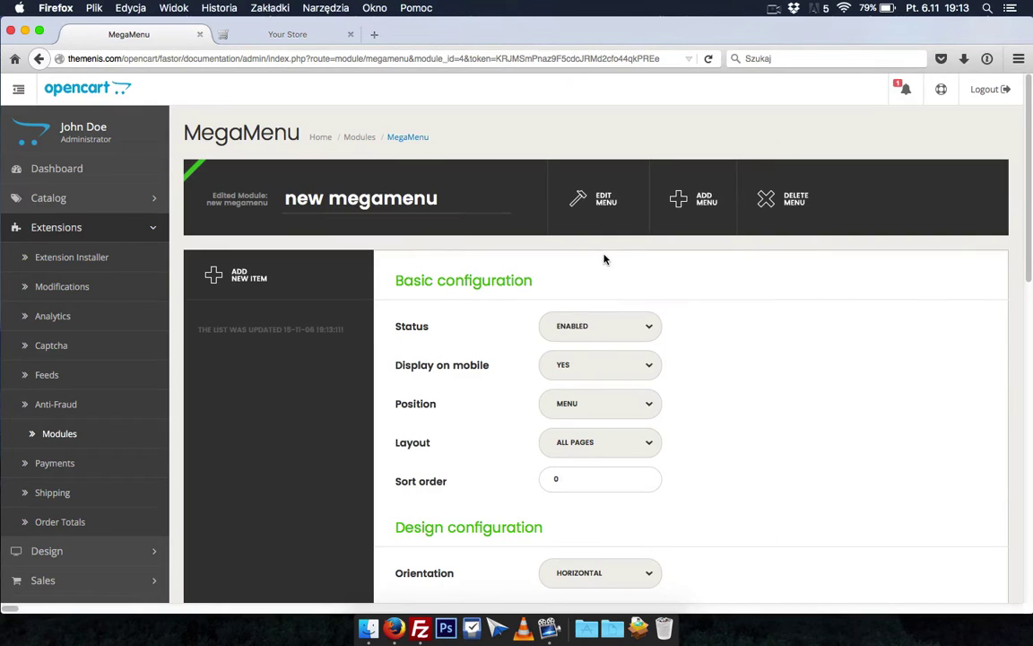
# Set the new megamenu's position to Menu and its layout to All Pages.
pyautogui.scroll(-2, 605, 259)
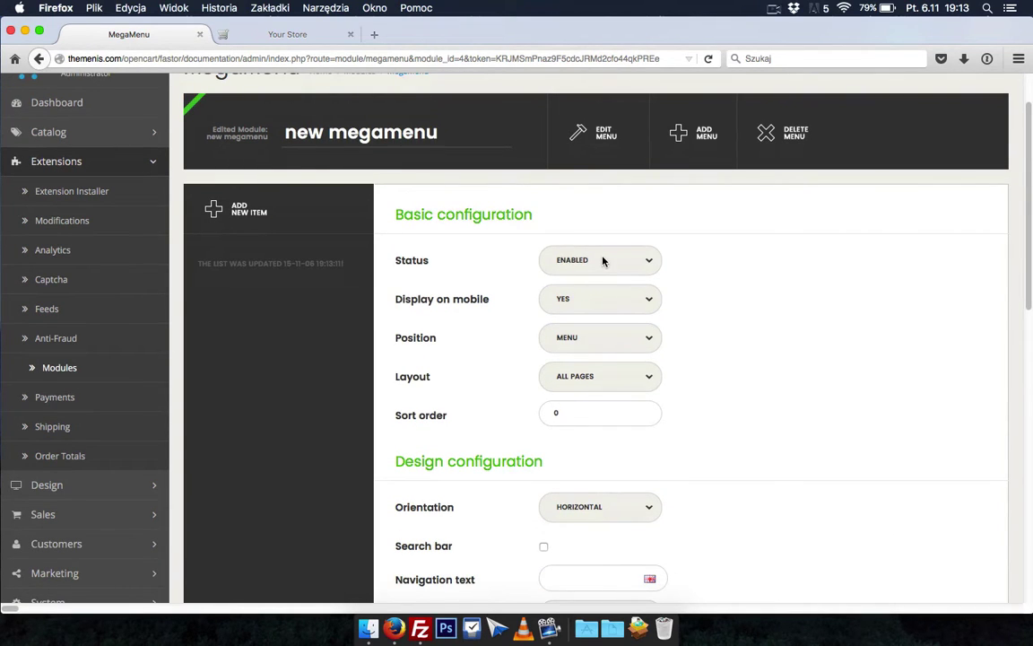
pyautogui.click(586, 339)
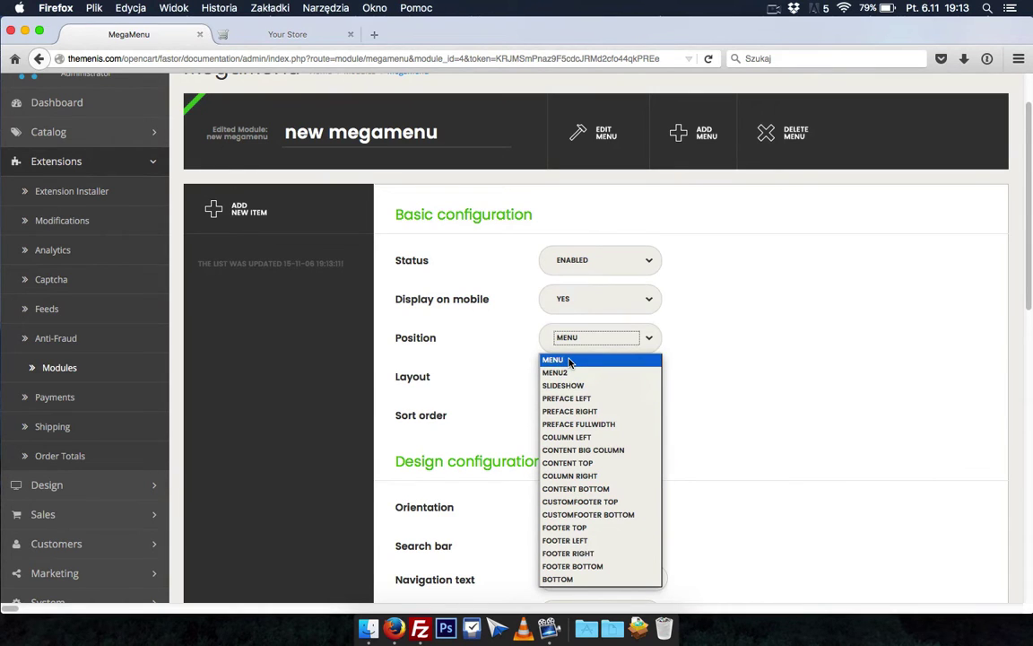
pyautogui.click(568, 361)
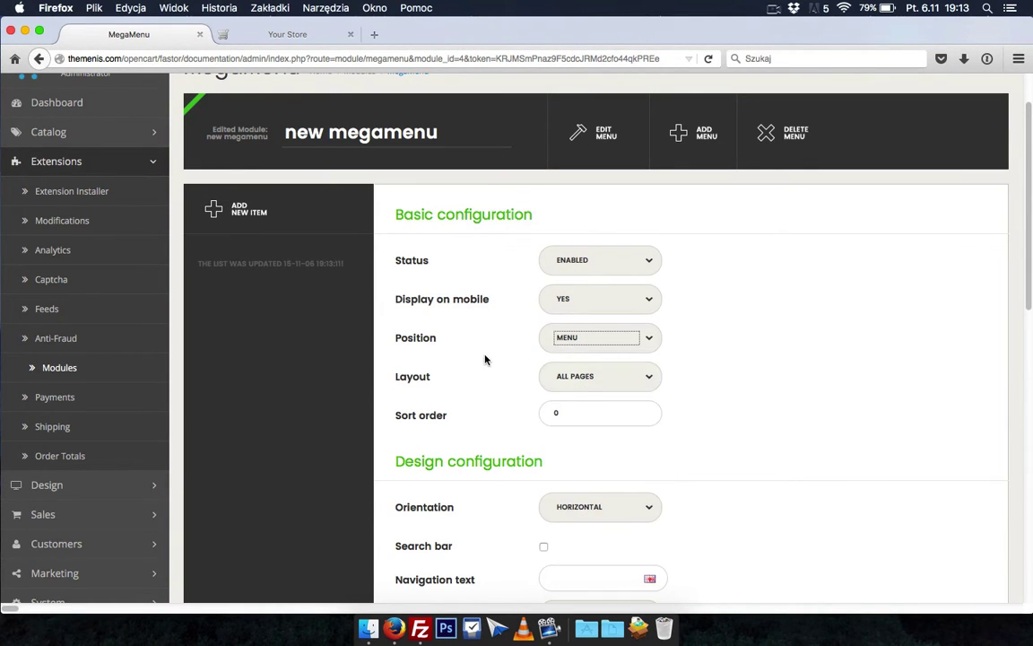
pyautogui.scroll(-1, 485, 357)
pyautogui.click(583, 303)
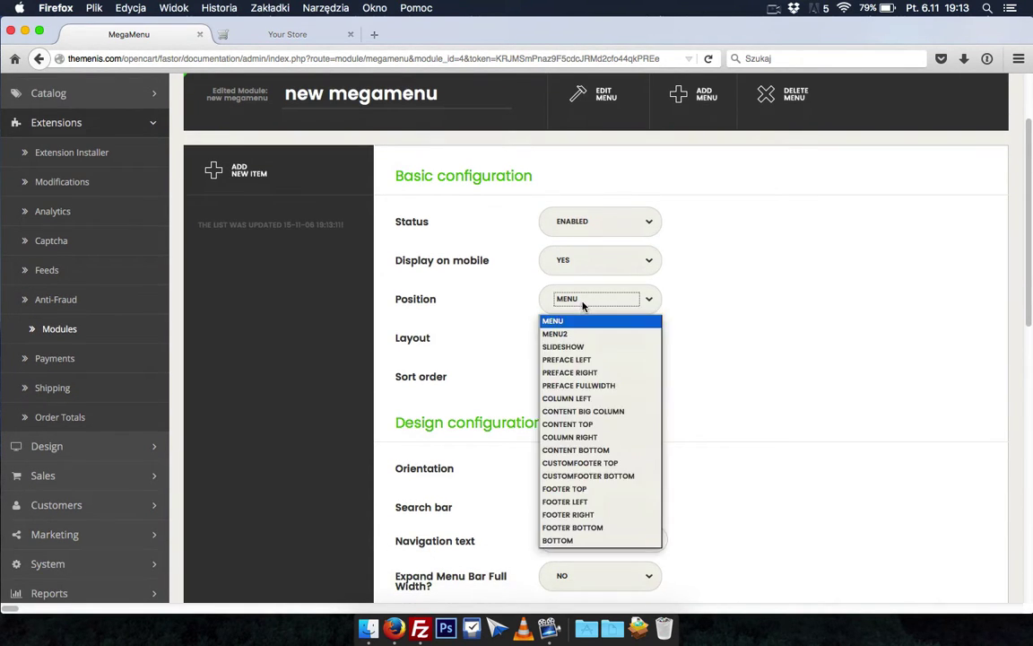
pyautogui.scroll(-1, 583, 306)
pyautogui.scroll(1, 583, 306)
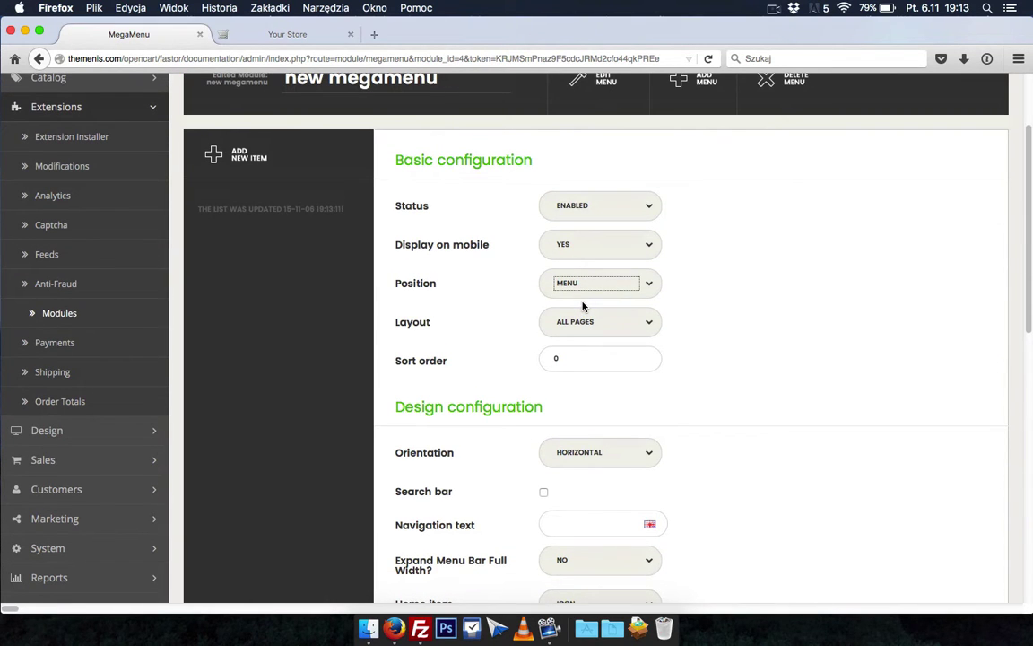
pyautogui.click(579, 321)
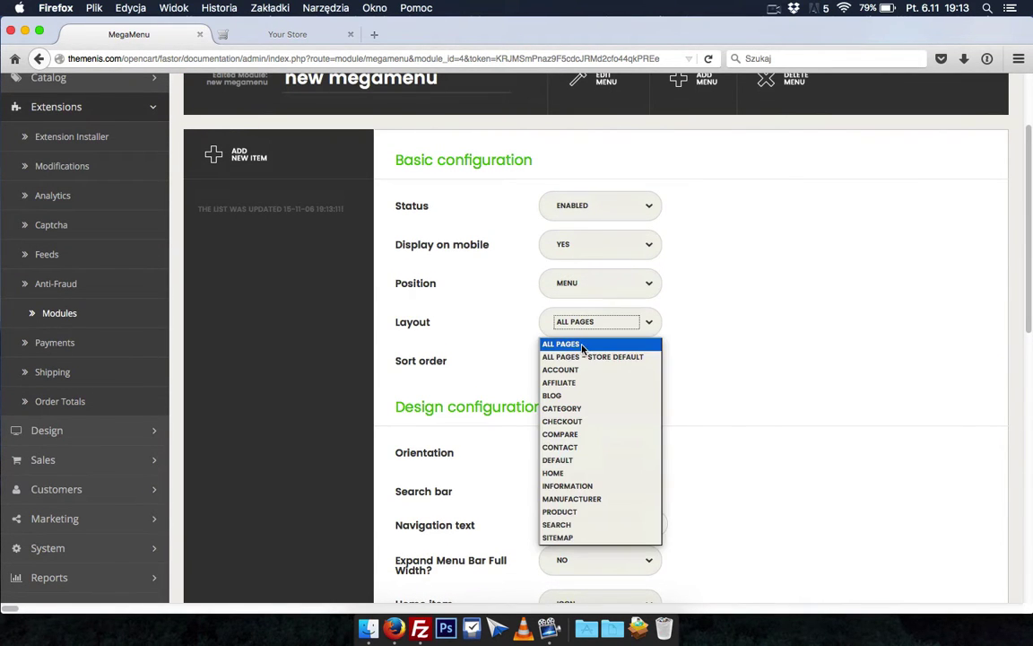
pyautogui.click(581, 348)
pyautogui.scroll(-6, 521, 310)
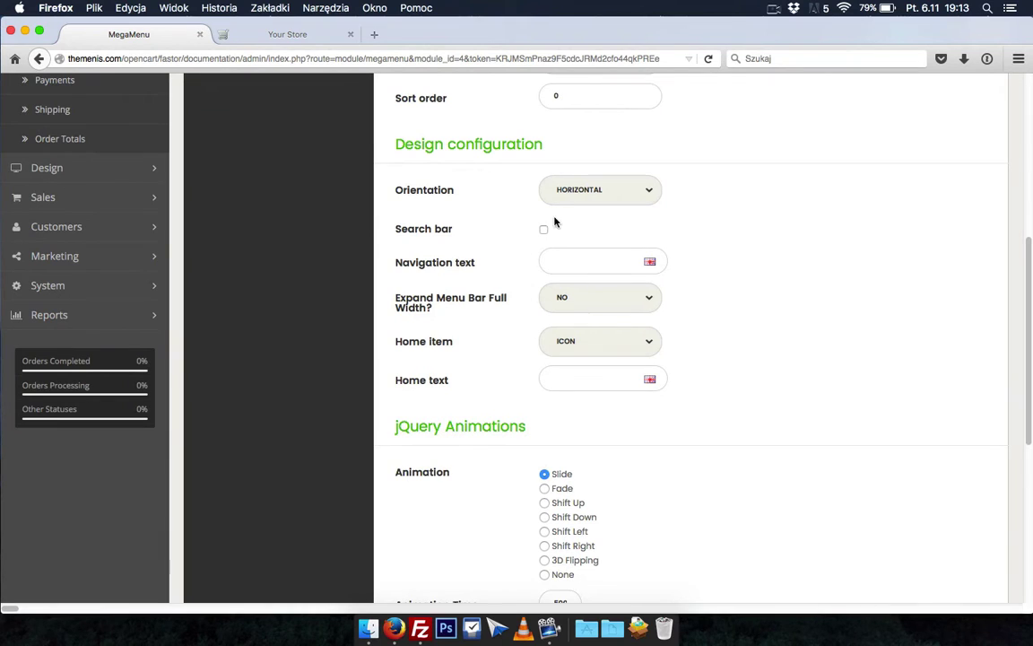
# Review the menu orientation options and load the store's flowers demo to examine its Occasions, Sympathys and Price menus.
pyautogui.click(571, 188)
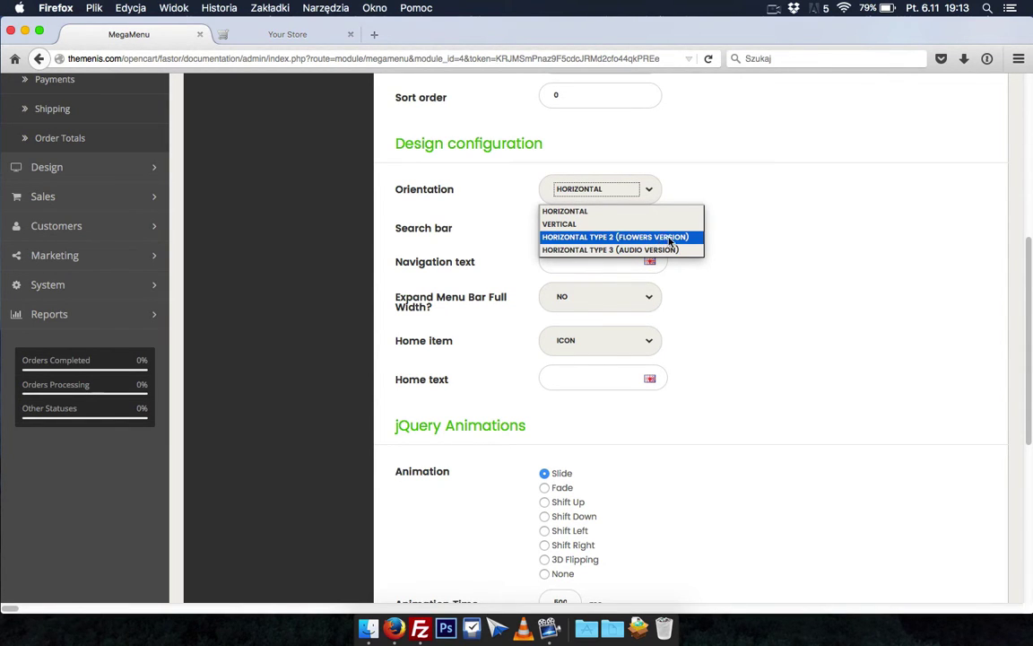
pyautogui.click(704, 212)
pyautogui.click(289, 35)
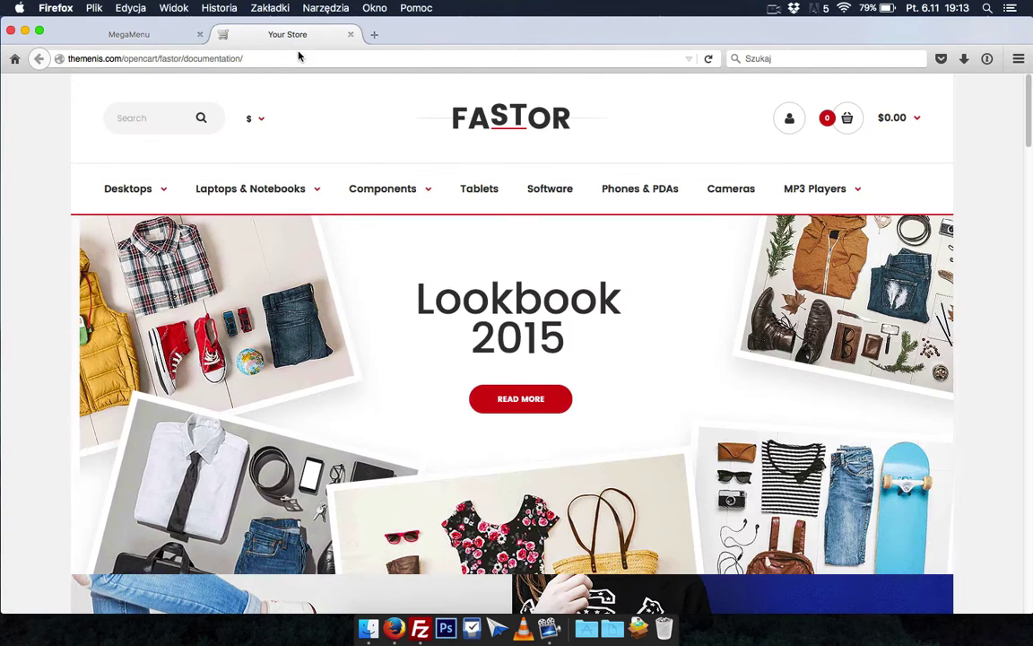
pyautogui.click(281, 60)
pyautogui.doubleClick(287, 60)
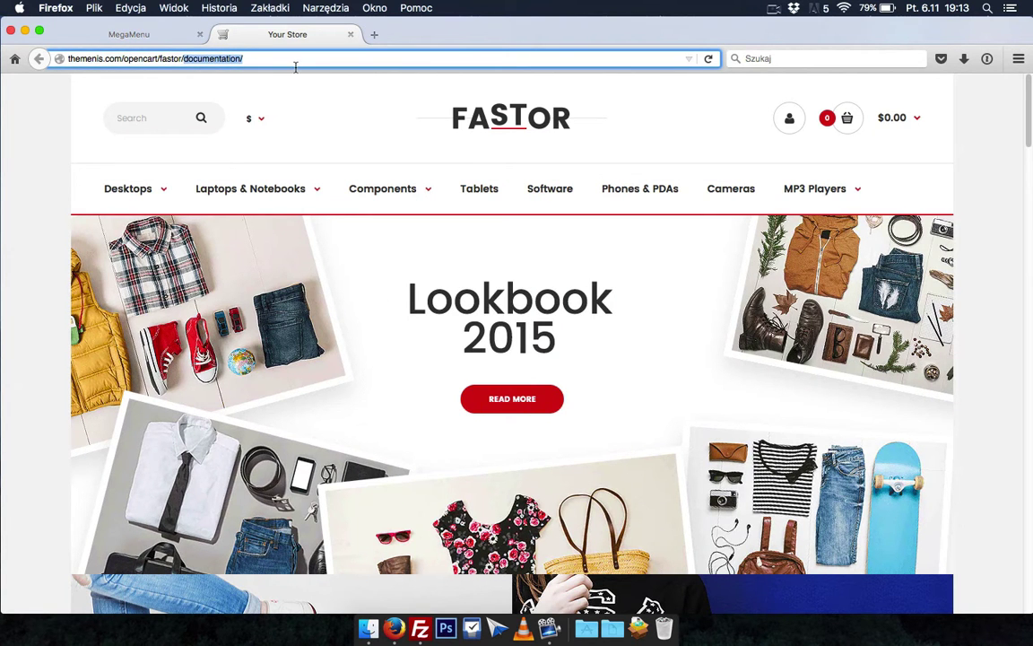
pyautogui.write('flowers')
pyautogui.press('Return')
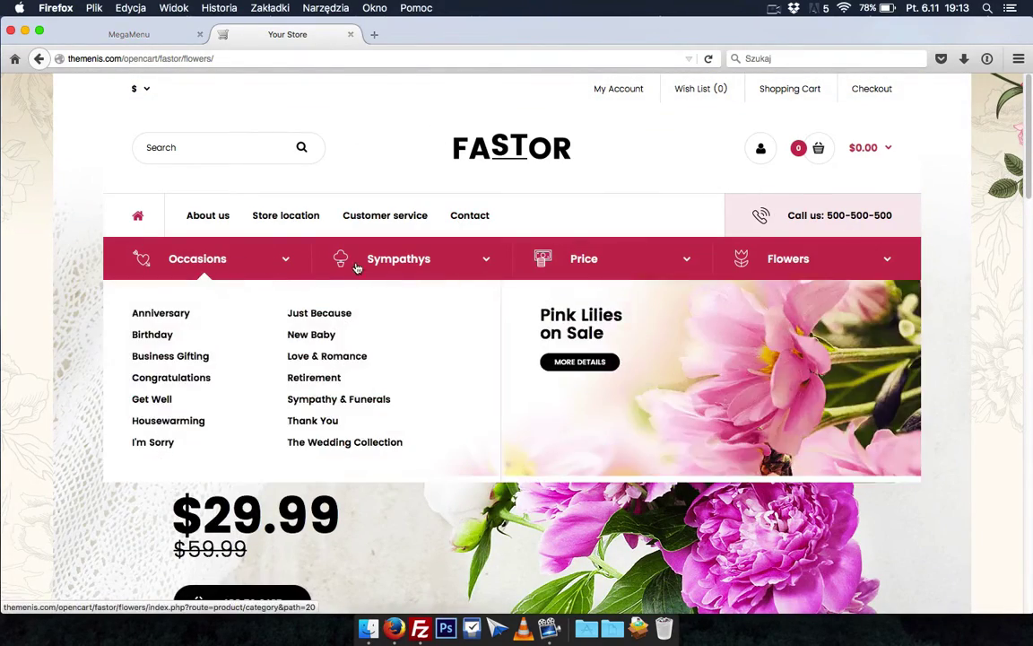
pyautogui.moveTo(651, 266)
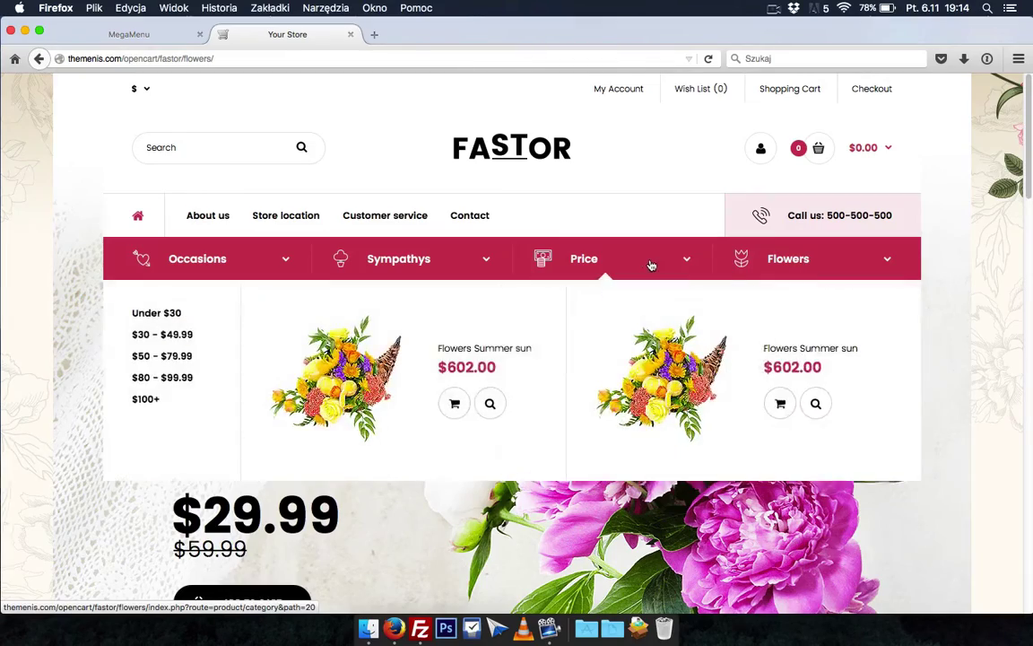
pyautogui.moveTo(128, 268)
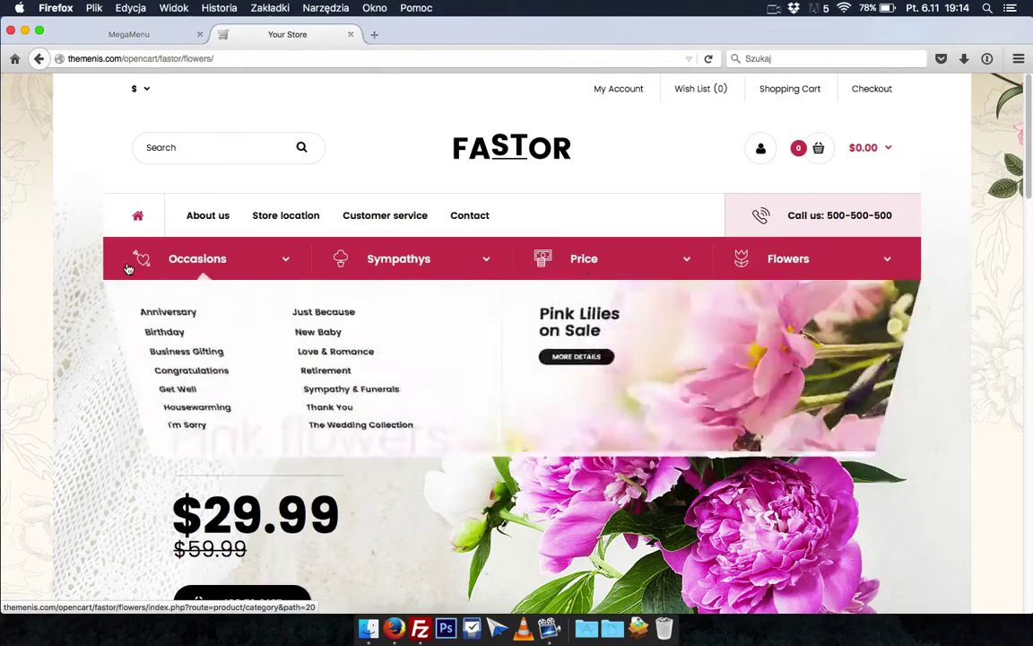
# Load the store's audio demo and examine its Amplifier and Microphones menus as a horizontal type 3 example.
pyautogui.moveTo(182, 58); pyautogui.dragTo(249, 60)
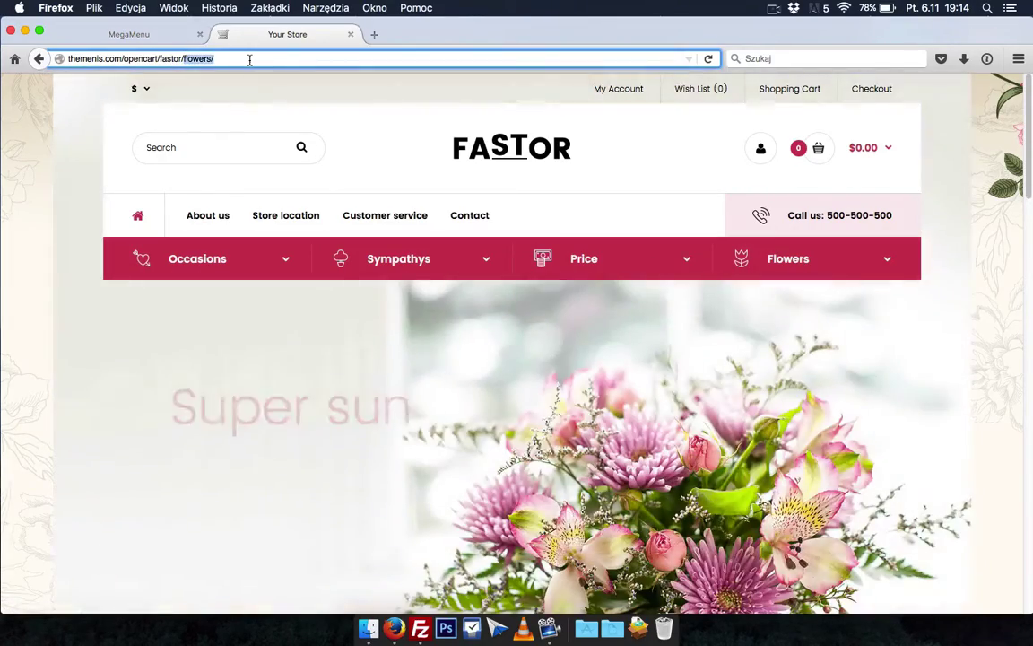
pyautogui.write('audio')
pyautogui.press('Return')
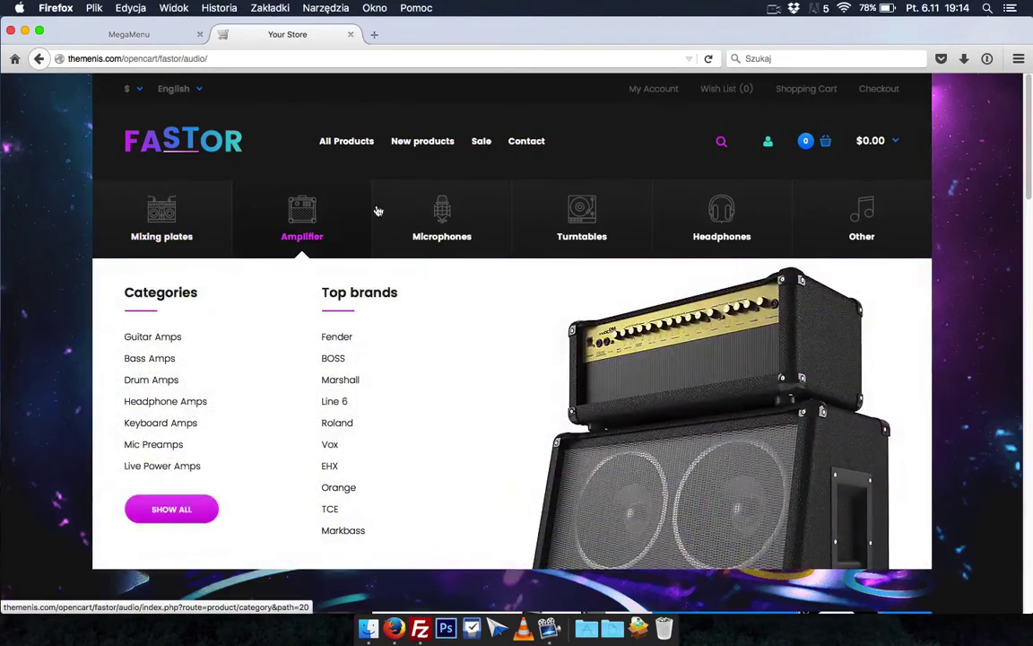
pyautogui.moveTo(466, 210)
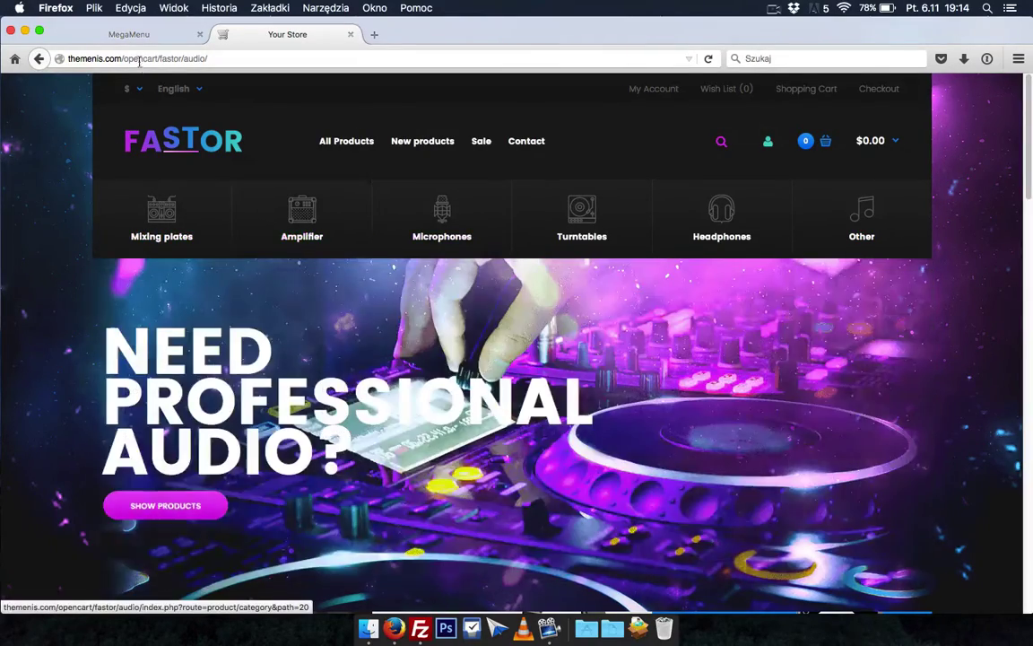
# Return to the MegaMenu settings, choose Horizontal as the orientation and enable the search bar.
pyautogui.click(131, 35)
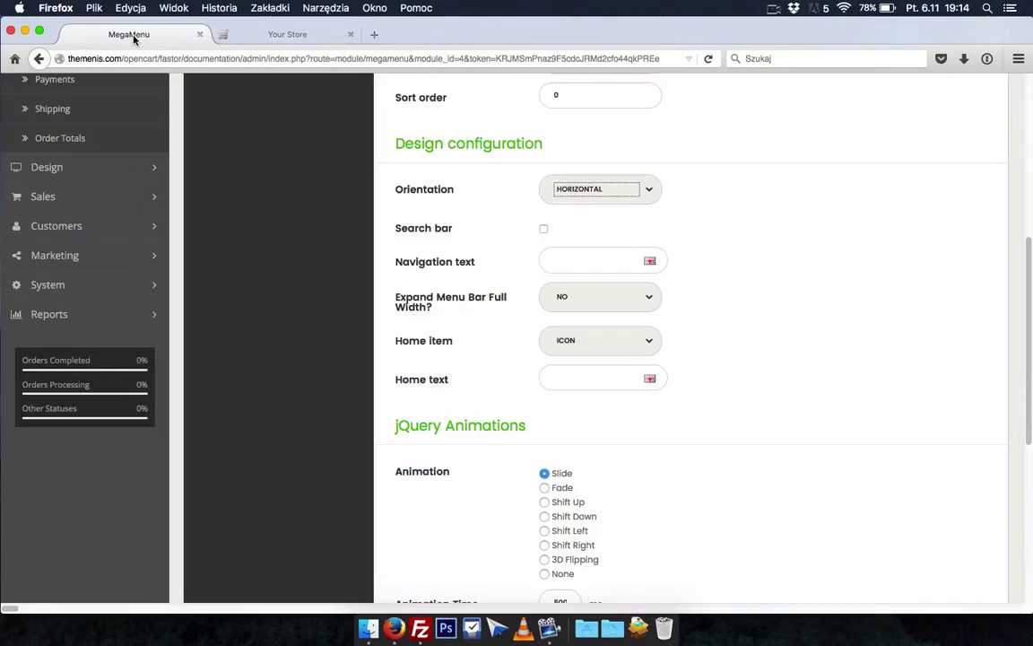
pyautogui.click(613, 190)
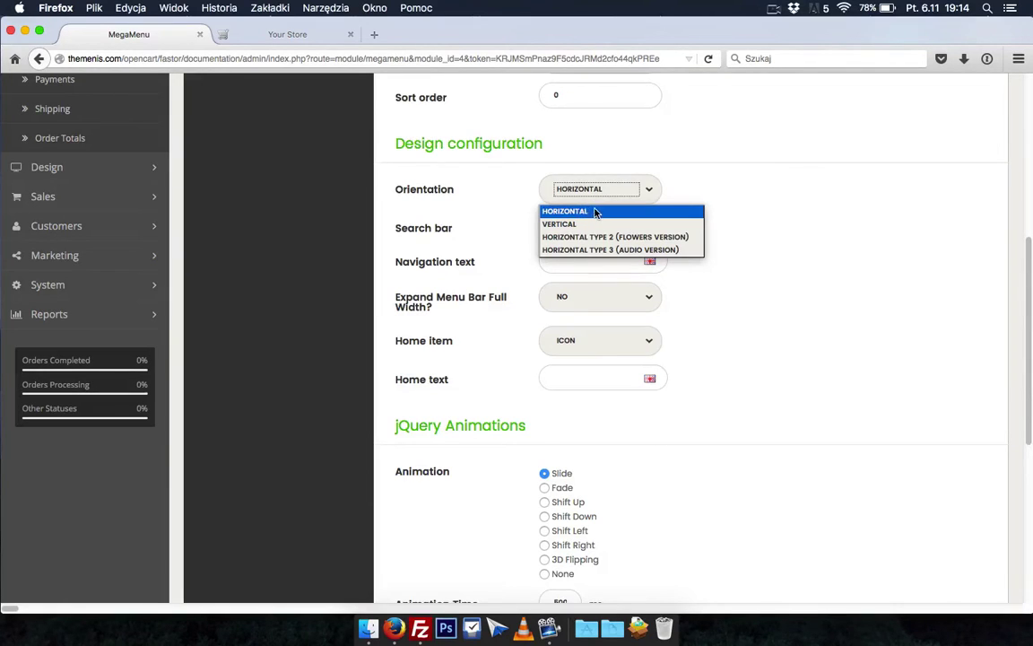
pyautogui.click(596, 211)
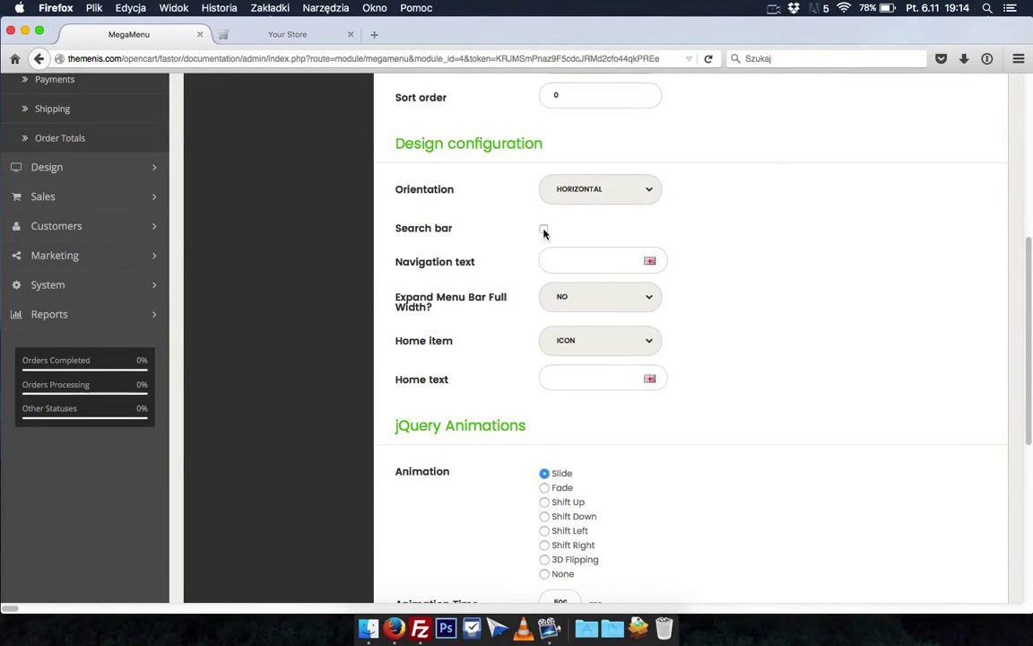
pyautogui.scroll(-1, 682, 237)
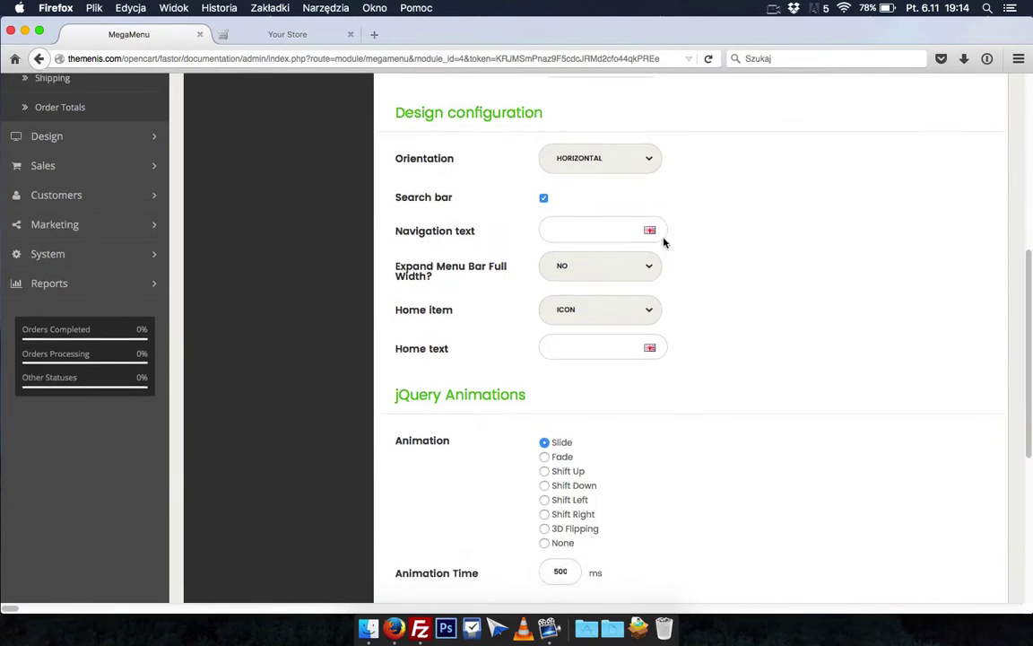
# Examine the Categories navigation heading in the store's default demo, then return to the module settings.
pyautogui.hotkey('ctrl', 'Tab')
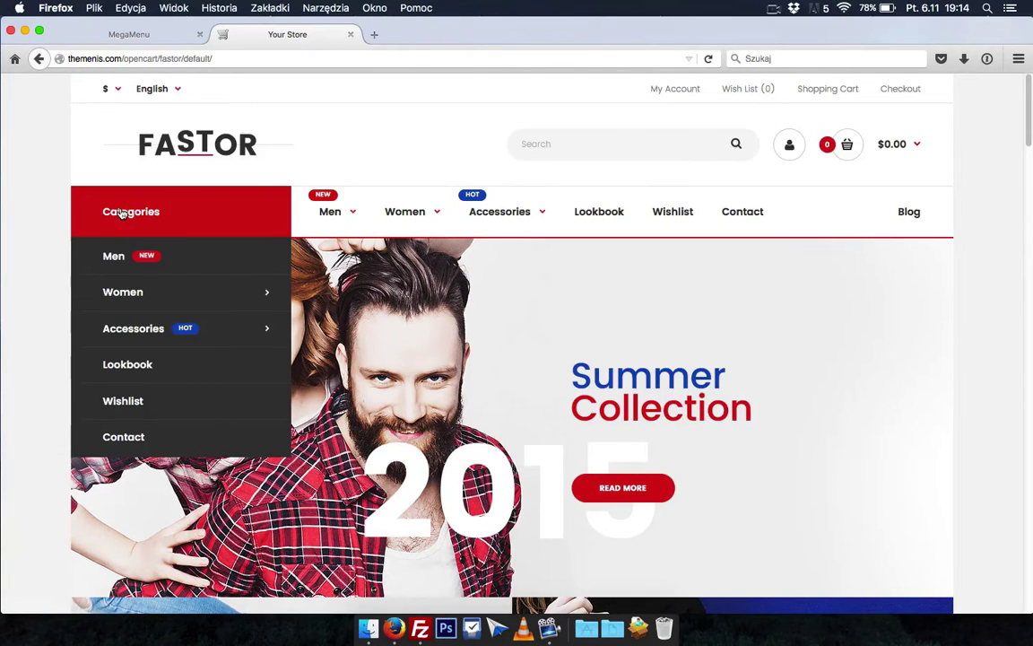
pyautogui.click(116, 35)
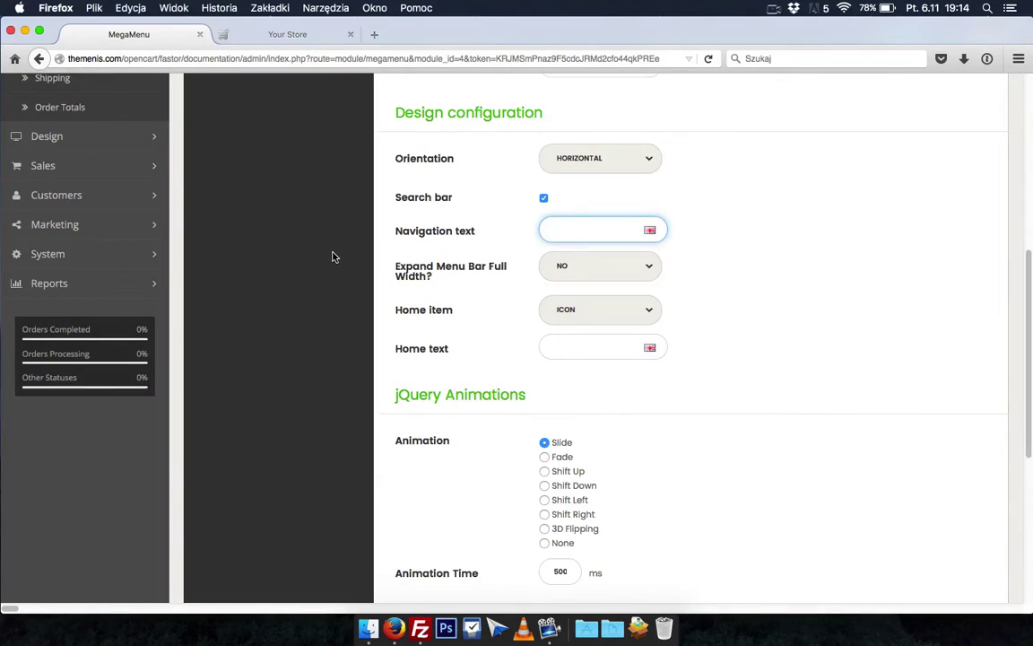
pyautogui.scroll(-1, 467, 221)
pyautogui.click(721, 201)
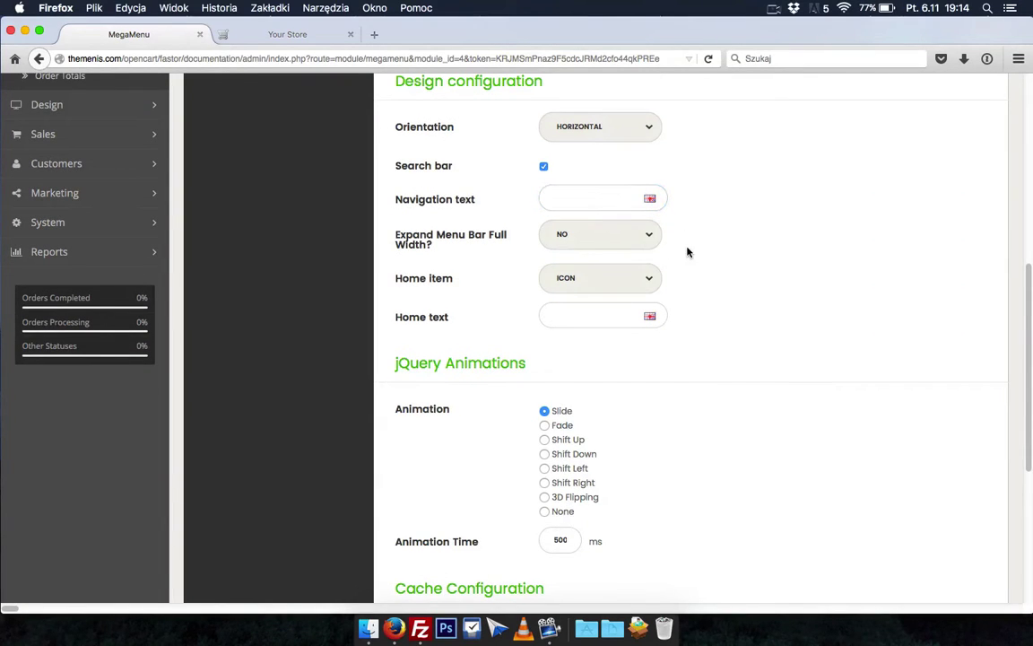
# Review the choices for expanding the menu bar to full width and for the home item.
pyautogui.click(629, 237)
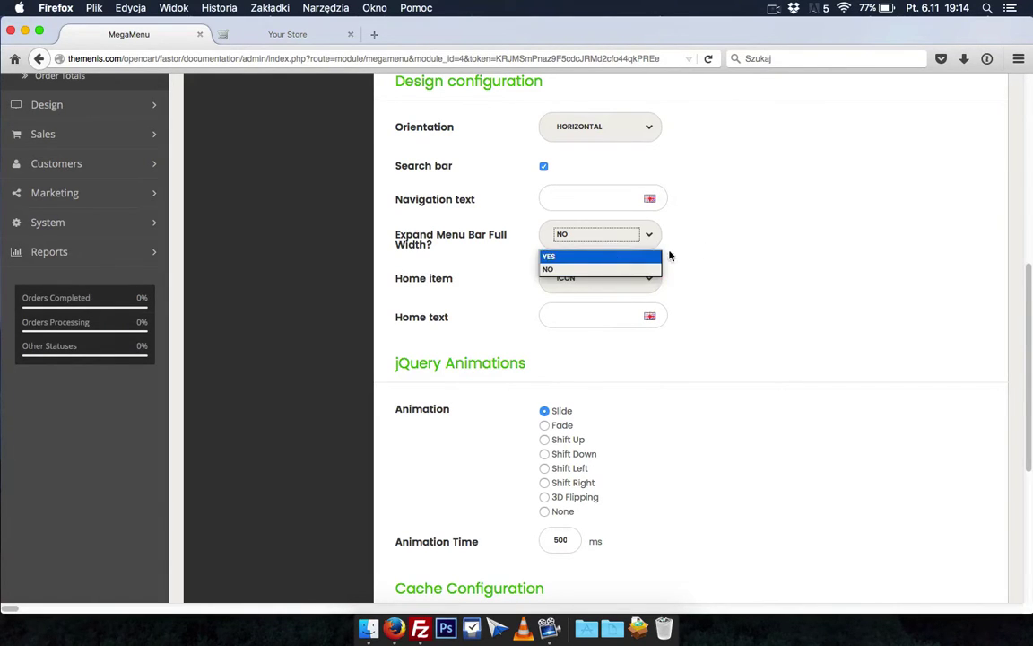
pyautogui.click(581, 192)
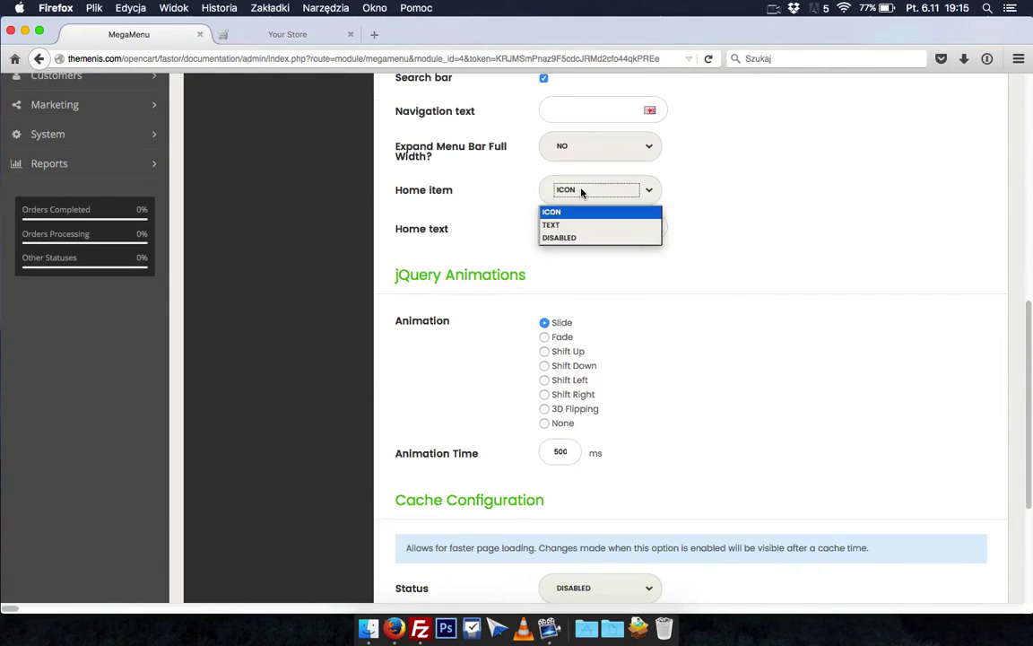
pyautogui.click(581, 192)
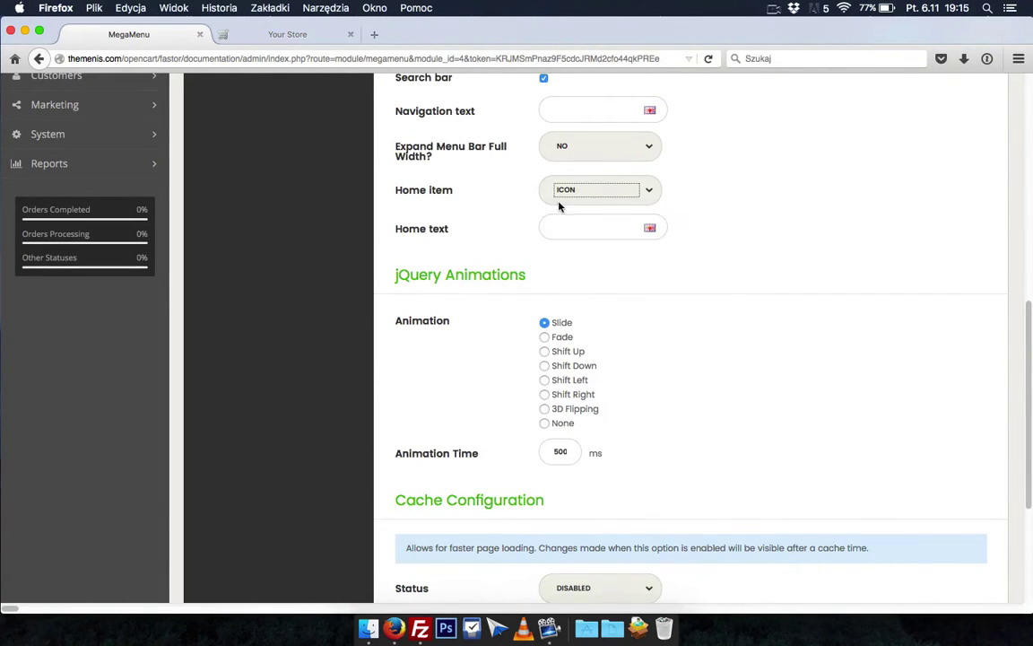
pyautogui.scroll(1, 807, 203)
pyautogui.click(588, 197)
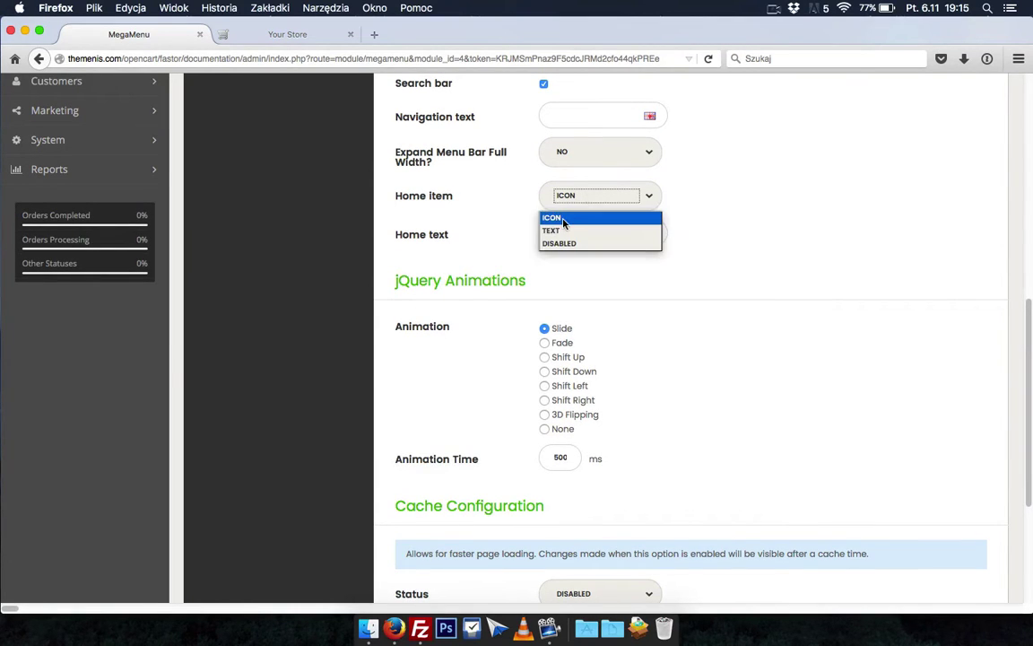
pyautogui.click(807, 205)
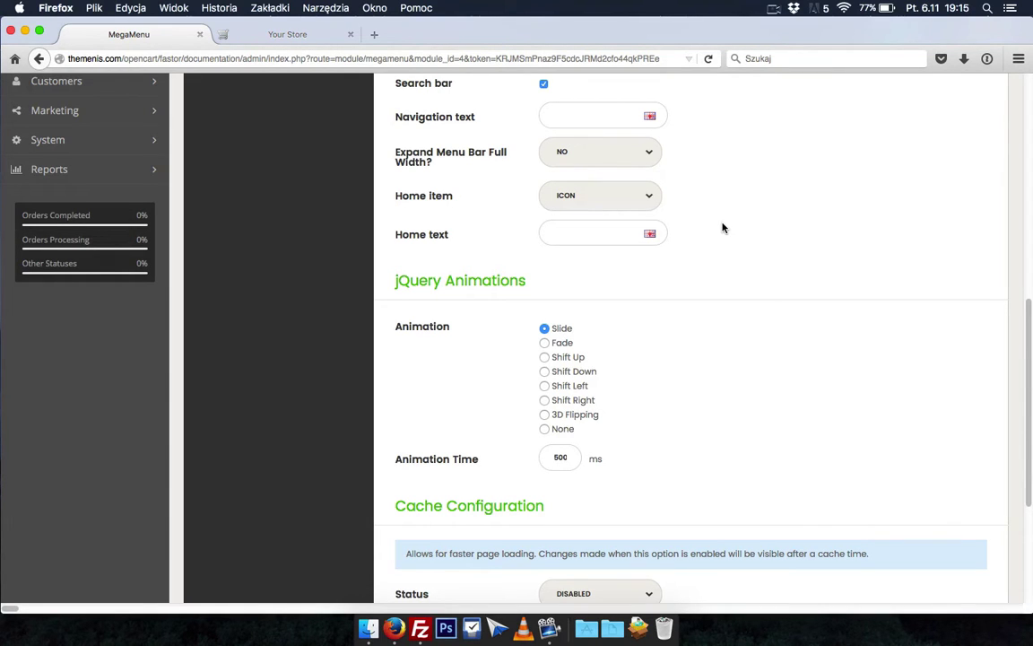
# Review the jQuery animation and cache configuration settings, and save the new megamenu module.
pyautogui.scroll(-5, 722, 228)
pyautogui.scroll(1, 737, 217)
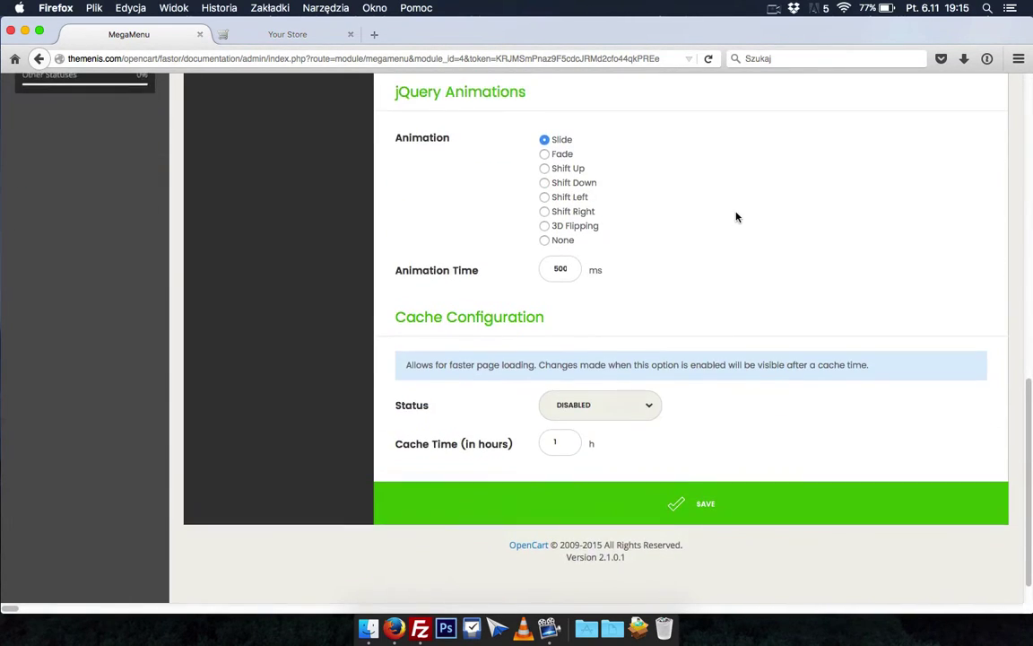
pyautogui.scroll(-1, 737, 217)
pyautogui.scroll(1, 707, 228)
pyautogui.scroll(-1, 512, 157)
pyautogui.scroll(2, 574, 136)
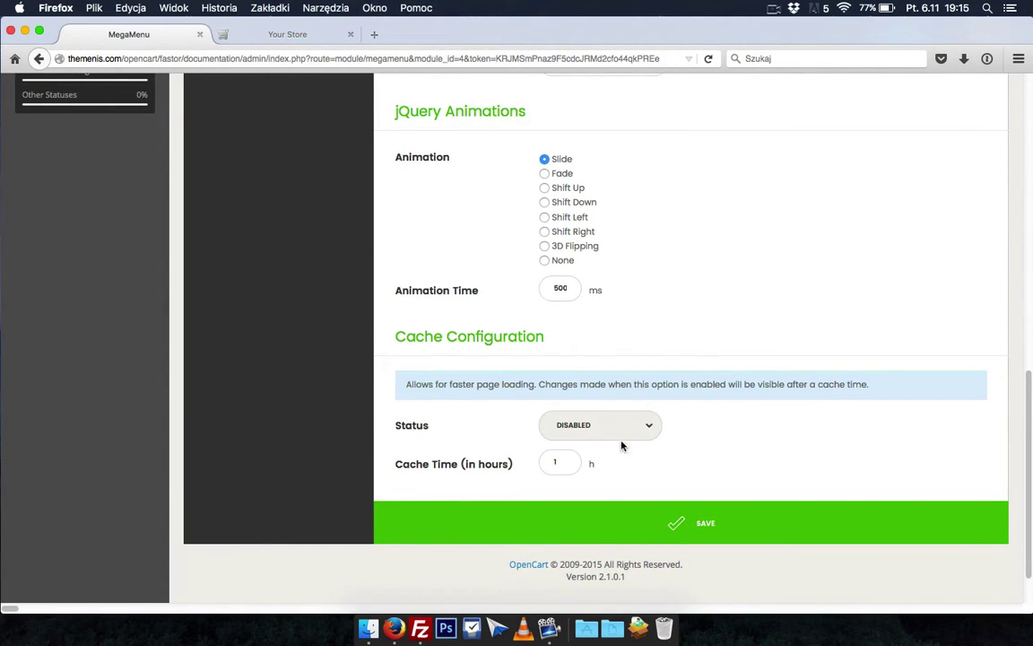
pyautogui.click(683, 527)
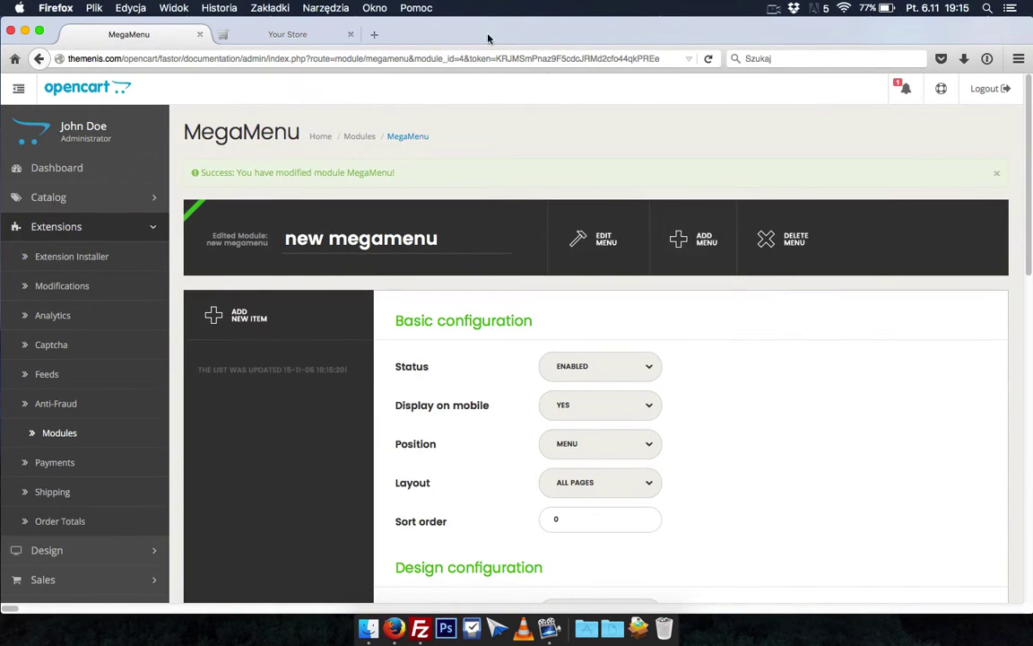
# Open the documentation storefront to check the new menu bar, then go back to the MegaMenu administration.
pyautogui.click(941, 88)
pyautogui.click(863, 133)
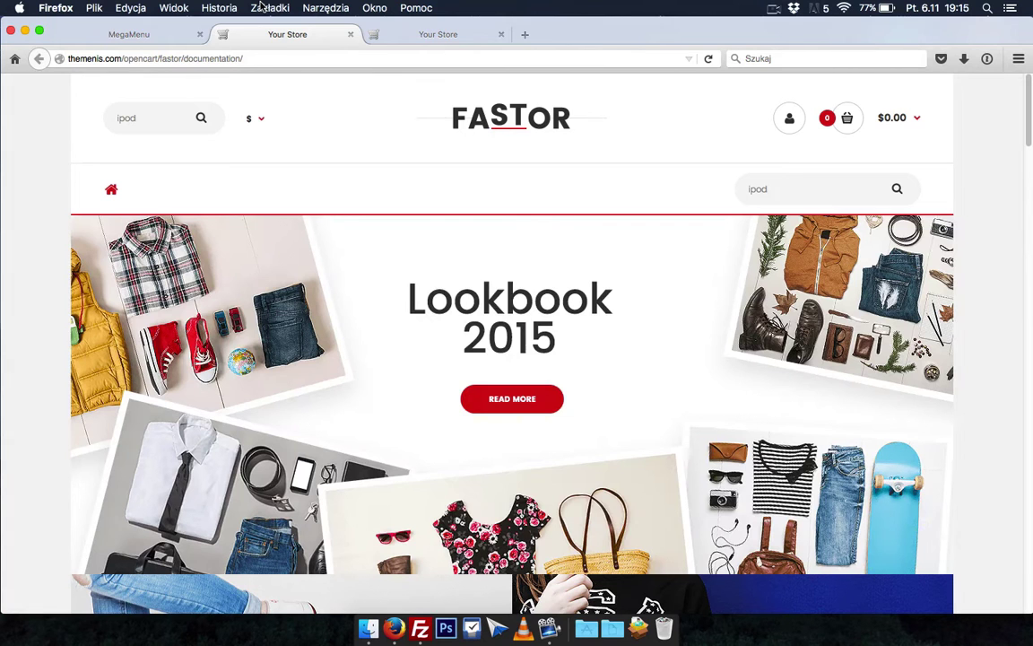
pyautogui.click(166, 36)
# Create a new menu item and name it Categories, leaving its description empty.
pyautogui.click(286, 325)
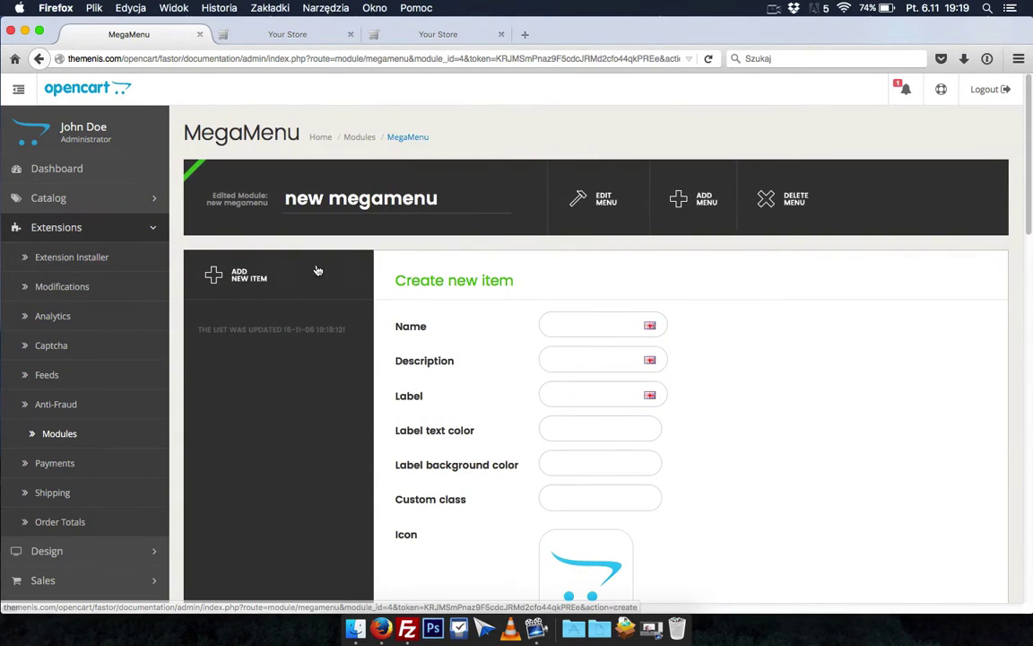
pyautogui.click(602, 315)
pyautogui.write('c')
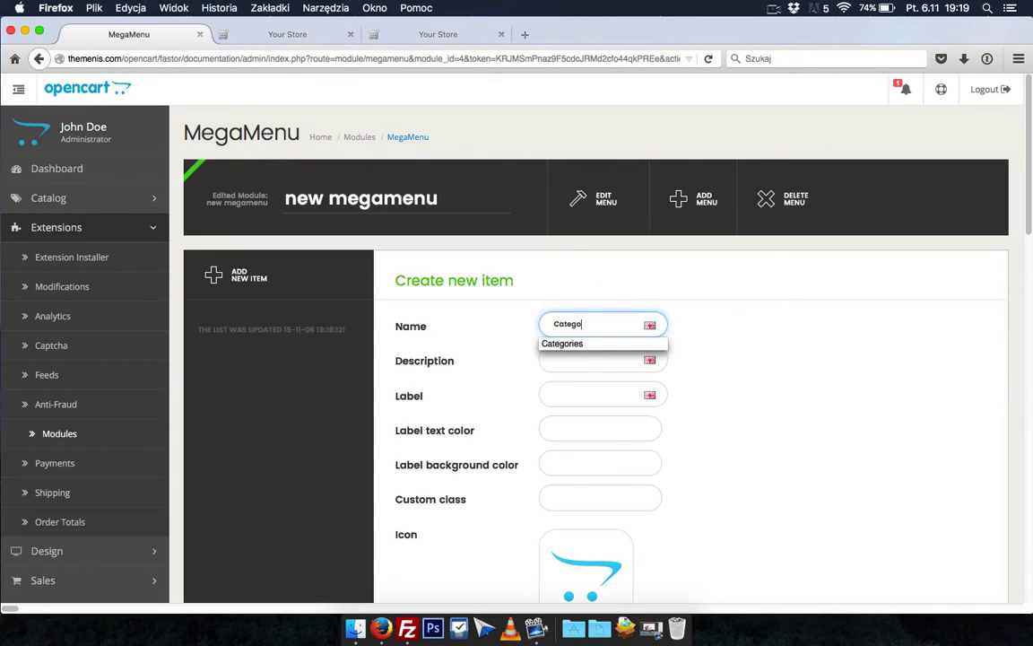
pyautogui.click(616, 381)
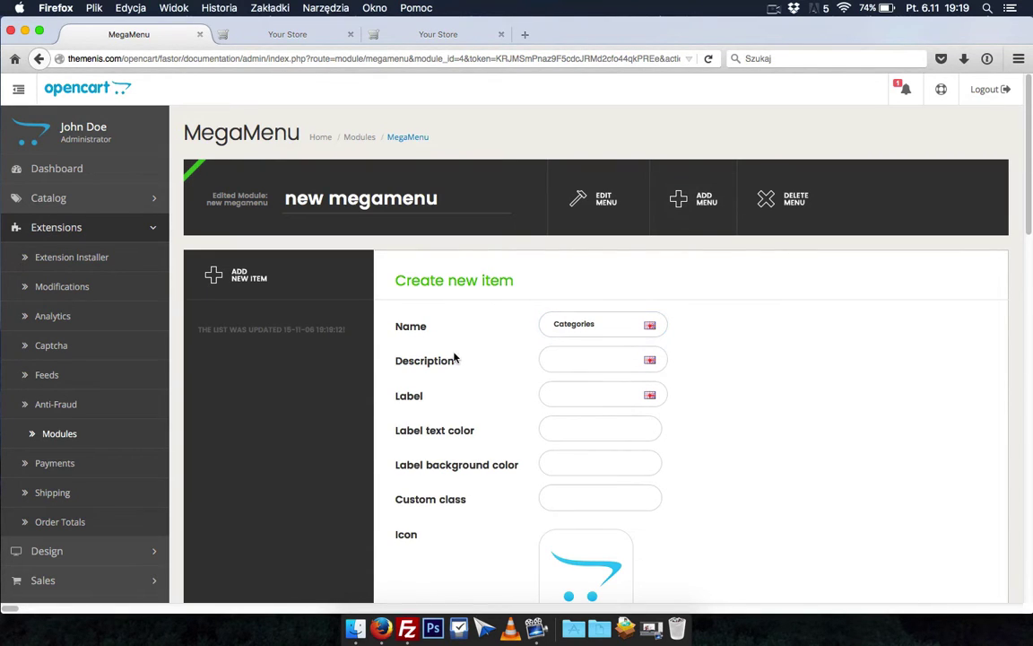
pyautogui.click(552, 357)
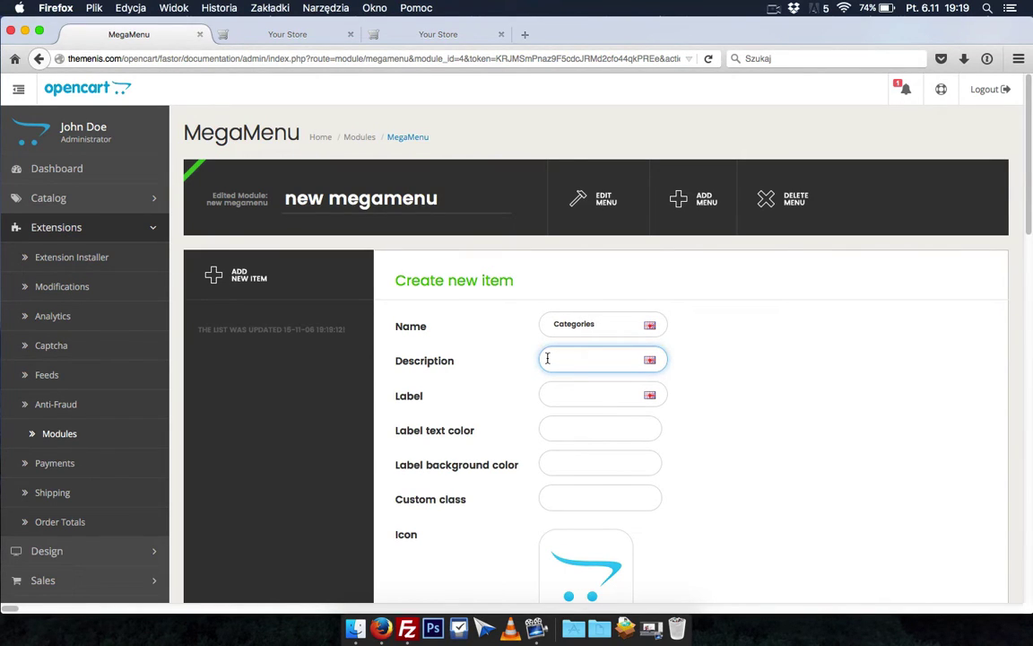
# Give the Categories item a HOT label with text color #fffcfc and background color #b31212.
pyautogui.click(573, 391)
pyautogui.write('HOT')
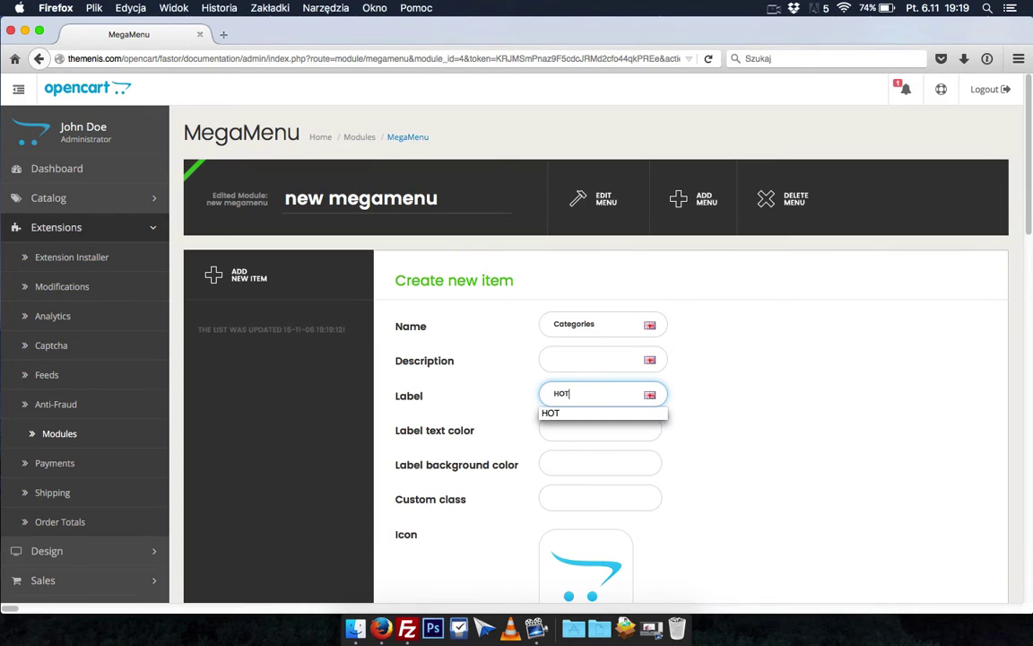
pyautogui.click(589, 427)
pyautogui.click(550, 448)
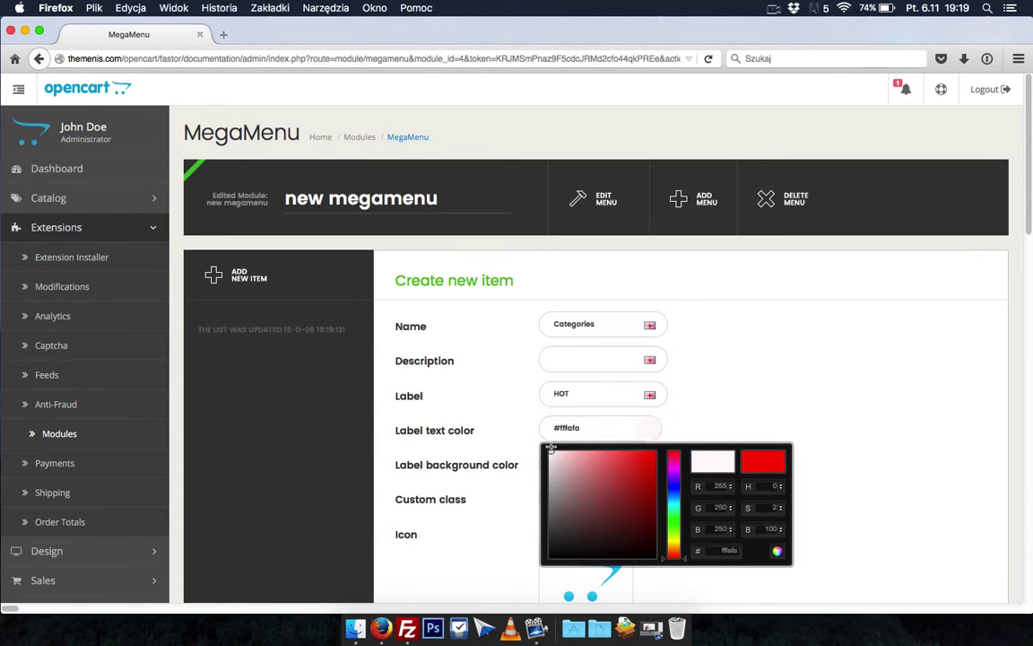
pyautogui.click(601, 463)
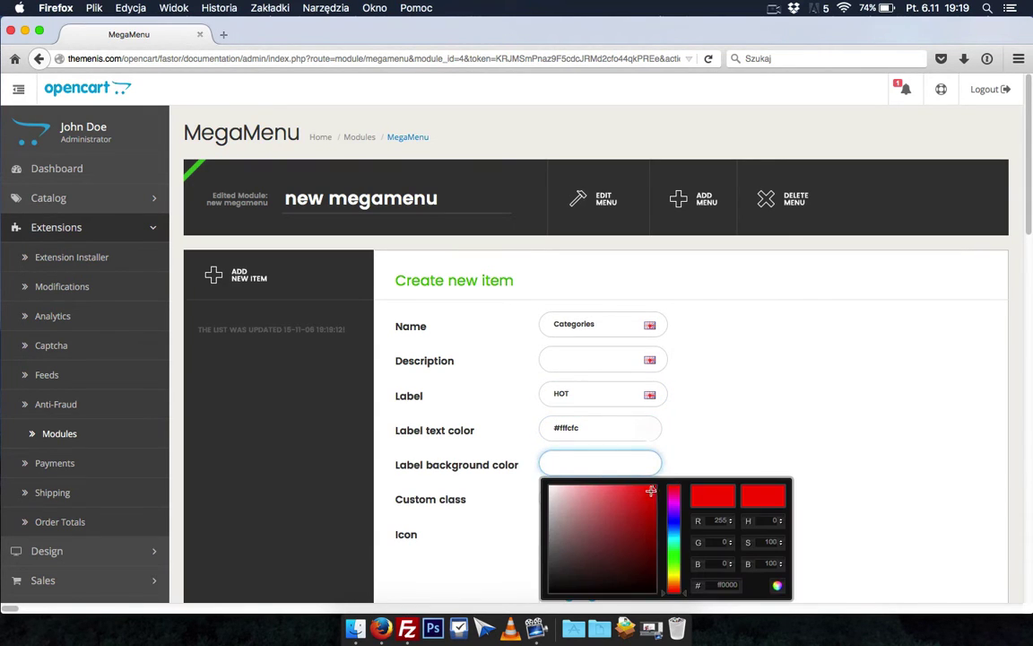
pyautogui.moveTo(651, 490); pyautogui.dragTo(646, 517)
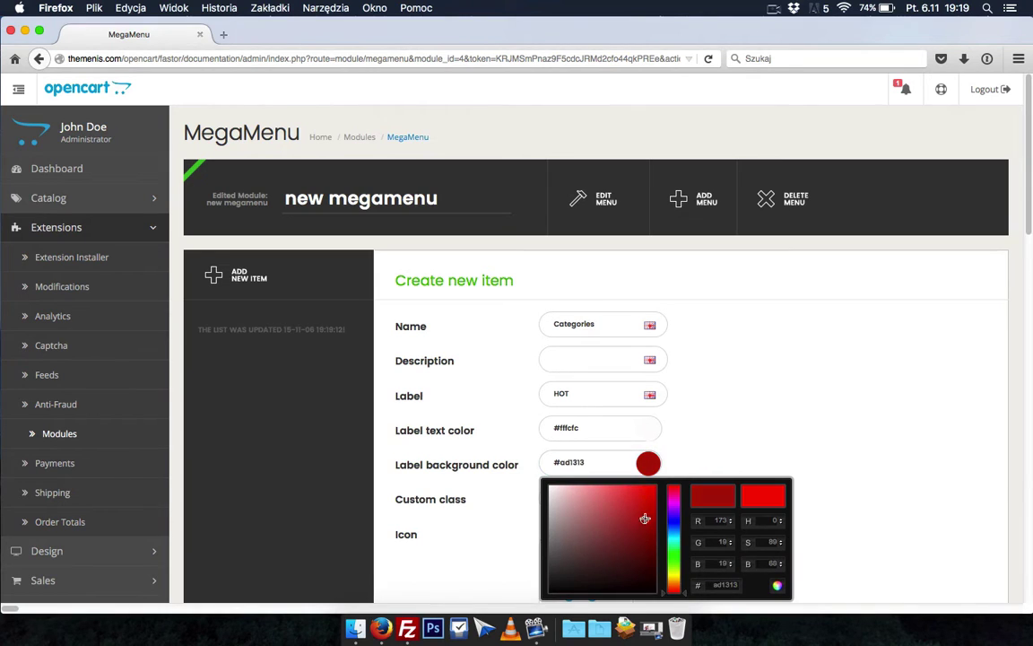
pyautogui.click(700, 459)
pyautogui.scroll(-5, 584, 334)
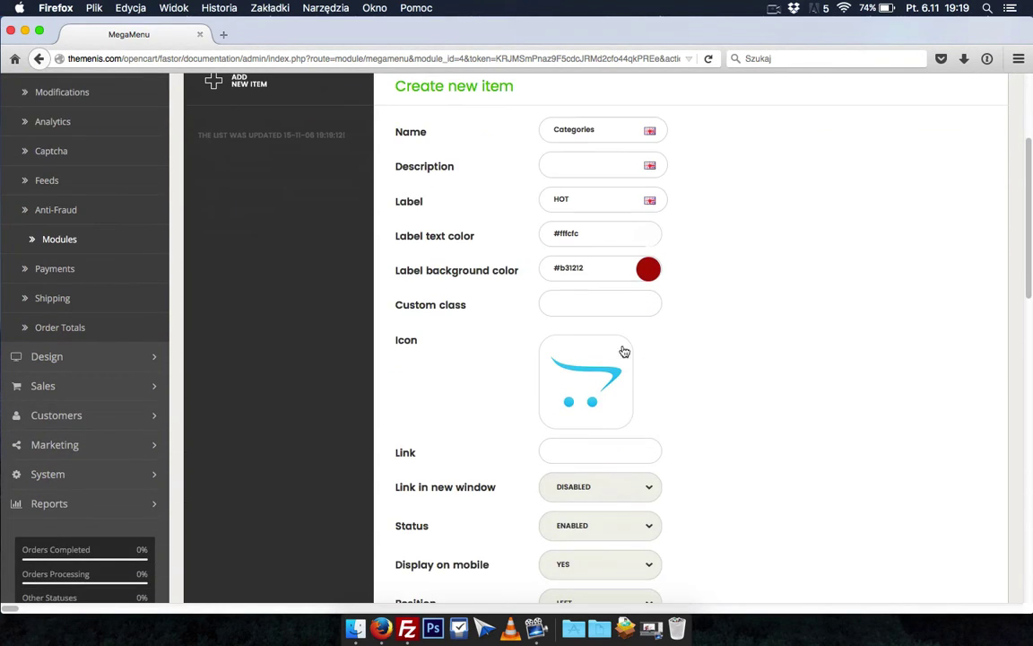
# Set the Categories item's link to #, leaving its custom class empty and its icon as is.
pyautogui.click(583, 298)
pyautogui.scroll(-3, 525, 313)
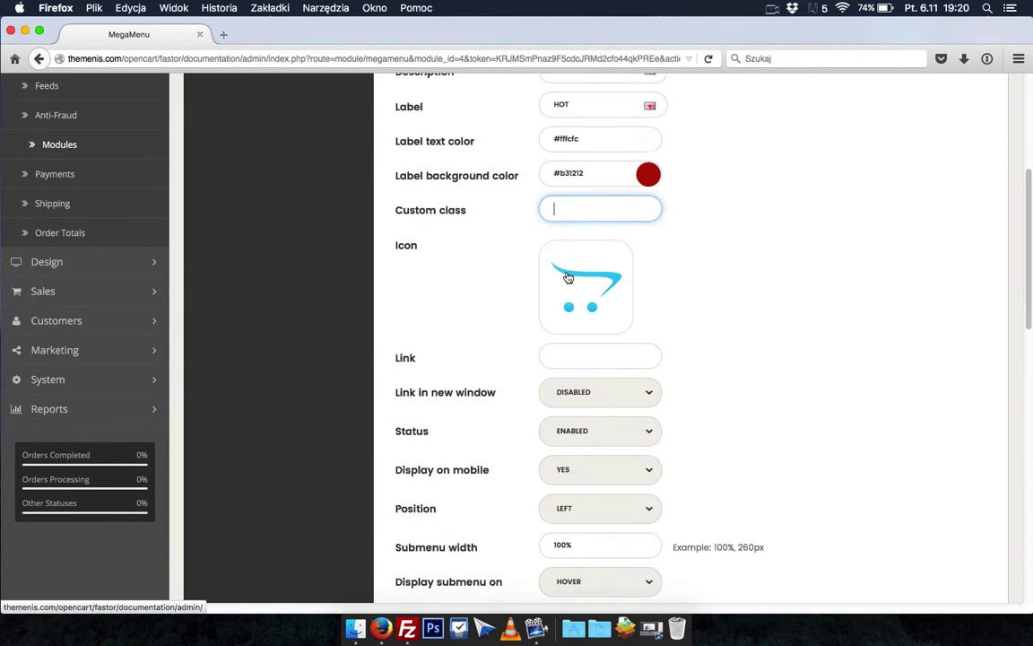
pyautogui.scroll(-2, 520, 251)
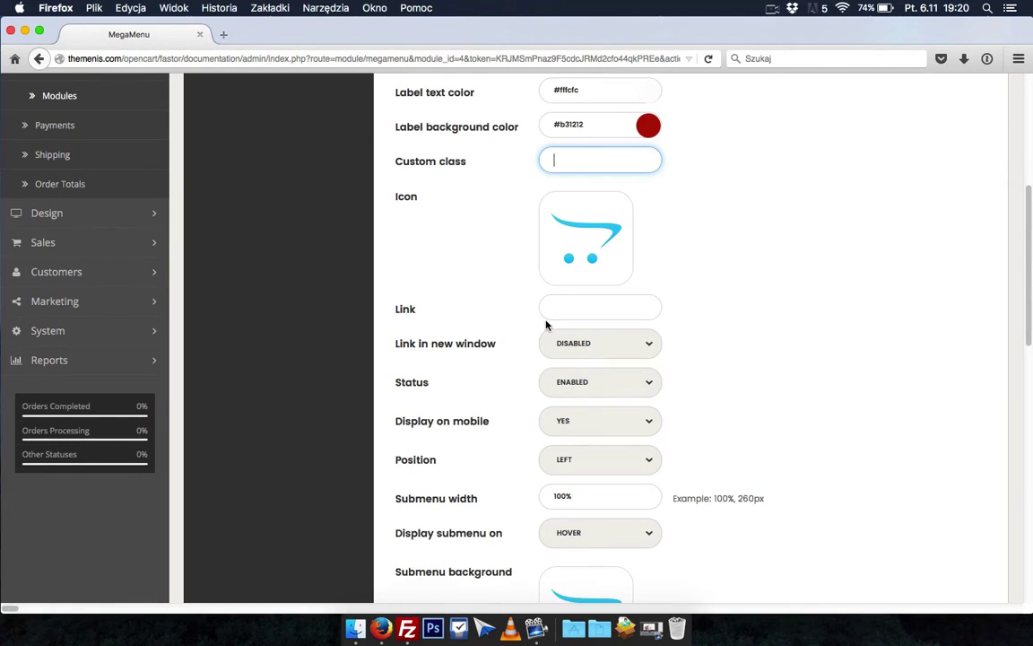
pyautogui.scroll(-1, 546, 323)
pyautogui.click(557, 284)
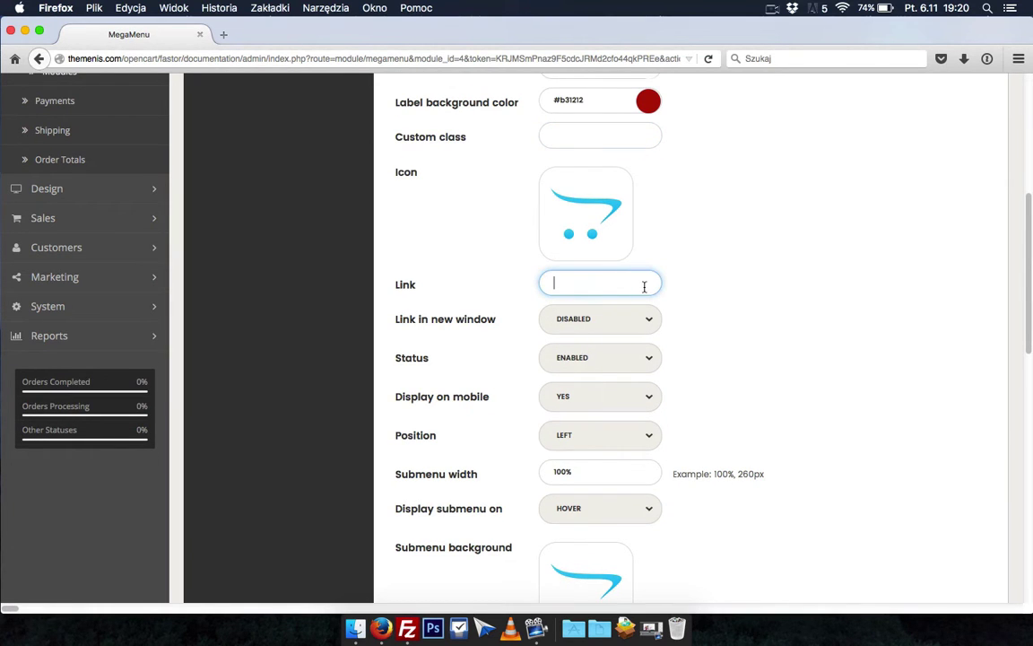
pyautogui.write('#')
pyautogui.click(728, 286)
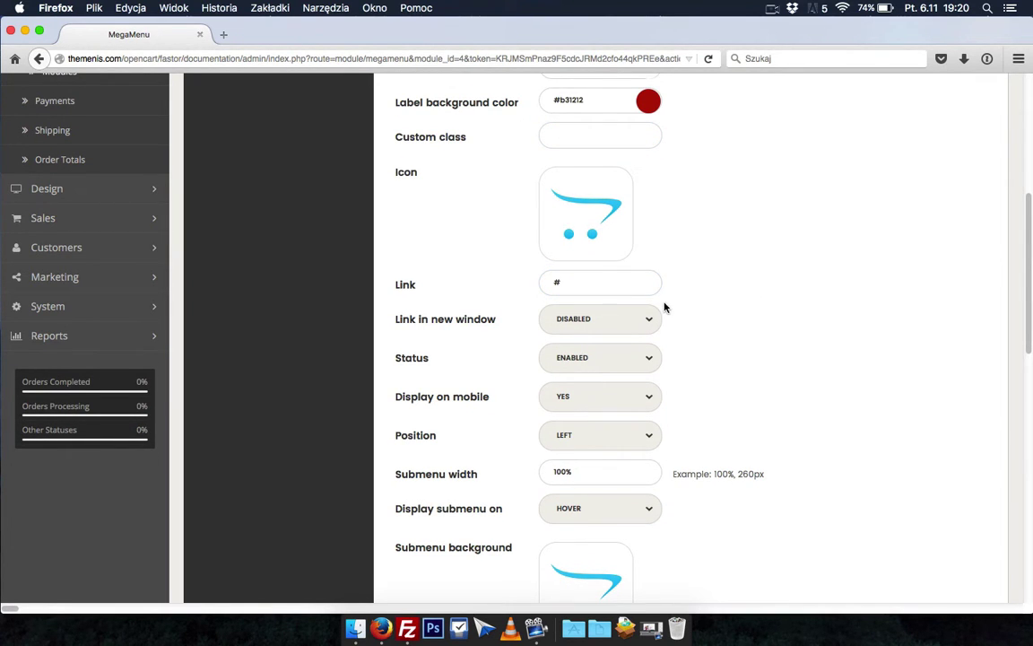
# Choose Left as the Categories item's position and set its submenu width to 250px.
pyautogui.click(542, 323)
pyautogui.scroll(-3, 491, 316)
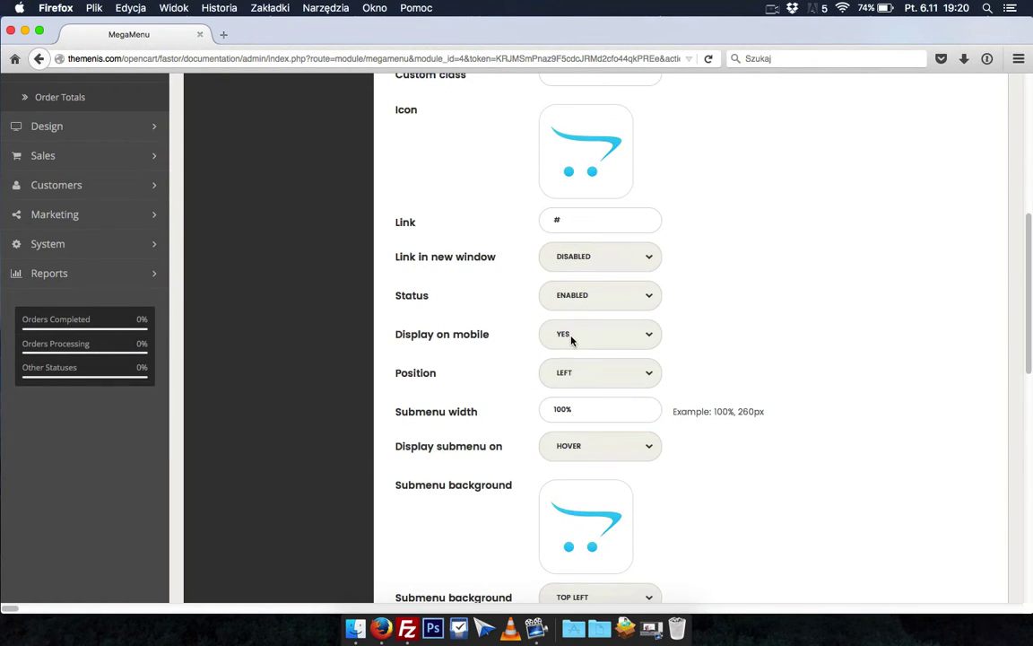
pyautogui.scroll(-3, 508, 346)
pyautogui.click(574, 304)
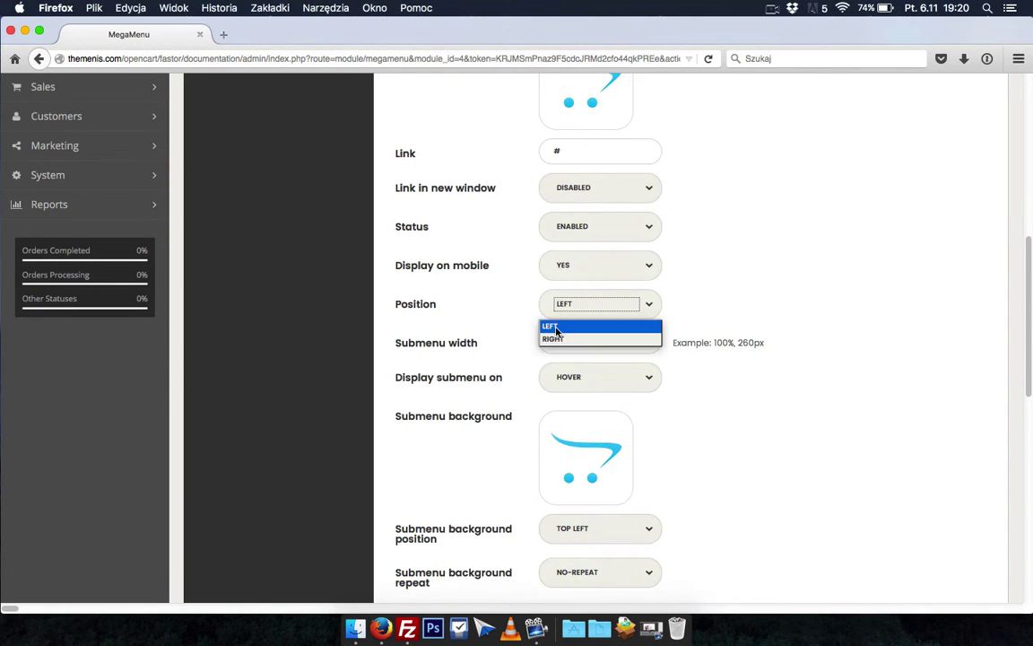
pyautogui.click(561, 326)
pyautogui.tripleClick(604, 340)
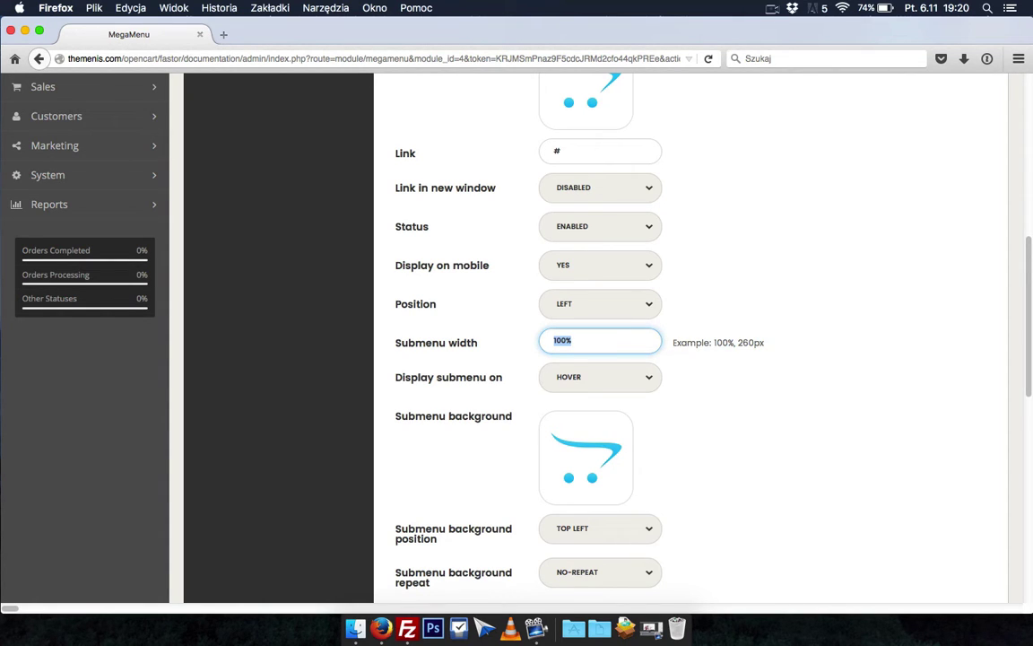
pyautogui.write('250')
pyautogui.click(760, 316)
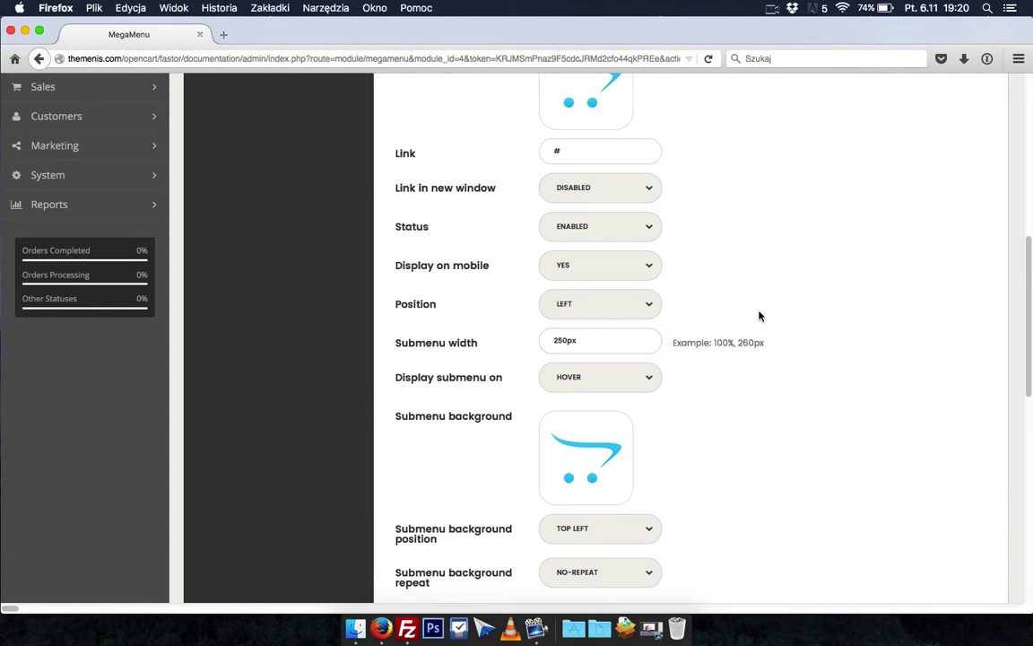
# Review the trigger options for displaying the submenu and keep Hover, then look over the submenu background settings.
pyautogui.scroll(-2, 749, 296)
pyautogui.click(587, 308)
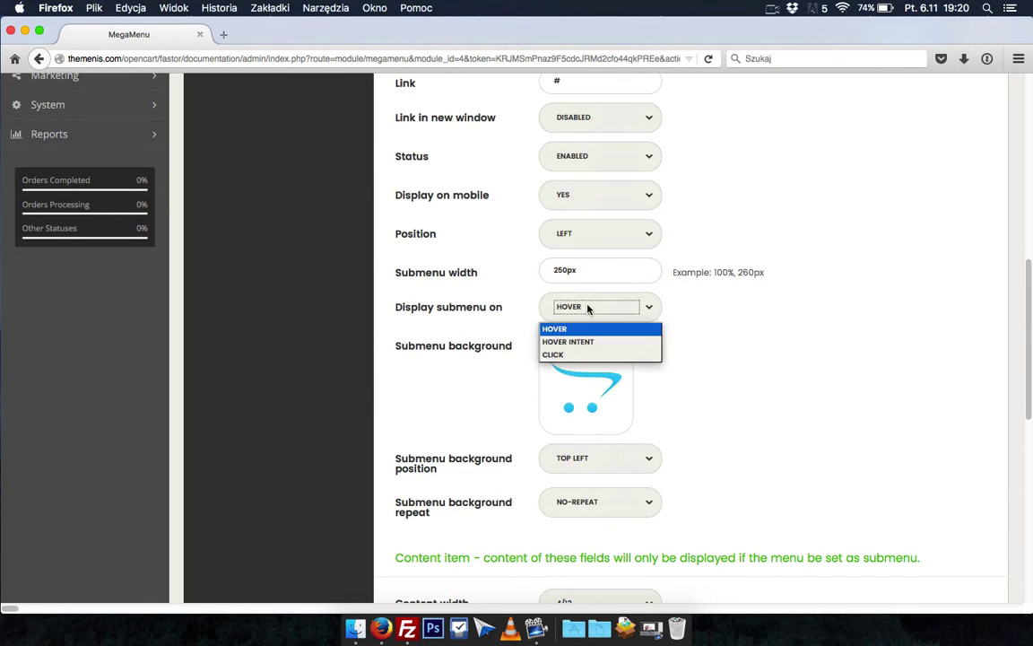
pyautogui.click(768, 364)
pyautogui.scroll(-2, 681, 341)
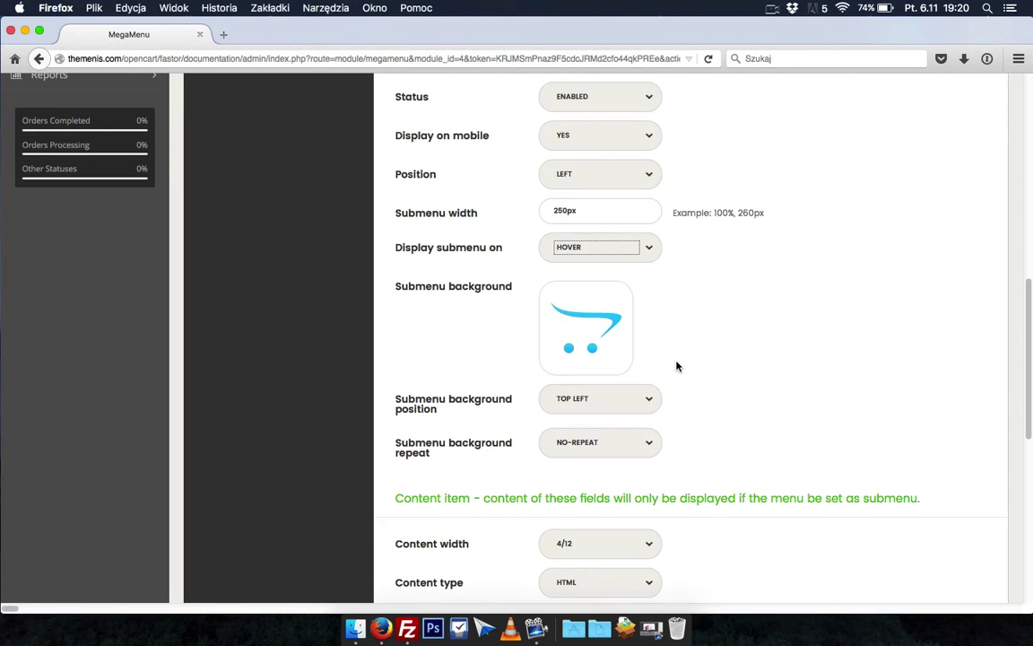
# Look over the Categories item's submenu background position and repeat settings, keep the remaining content defaults, and save the item.
pyautogui.scroll(-2, 646, 350)
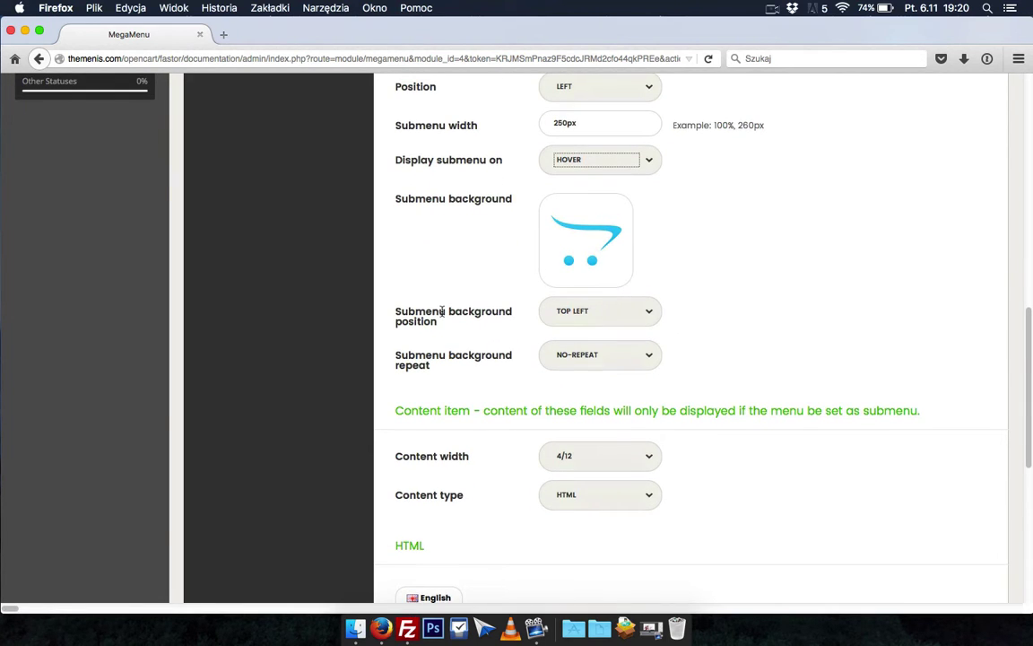
pyautogui.moveTo(435, 369); pyautogui.dragTo(425, 349)
pyautogui.moveTo(397, 310); pyautogui.dragTo(451, 356)
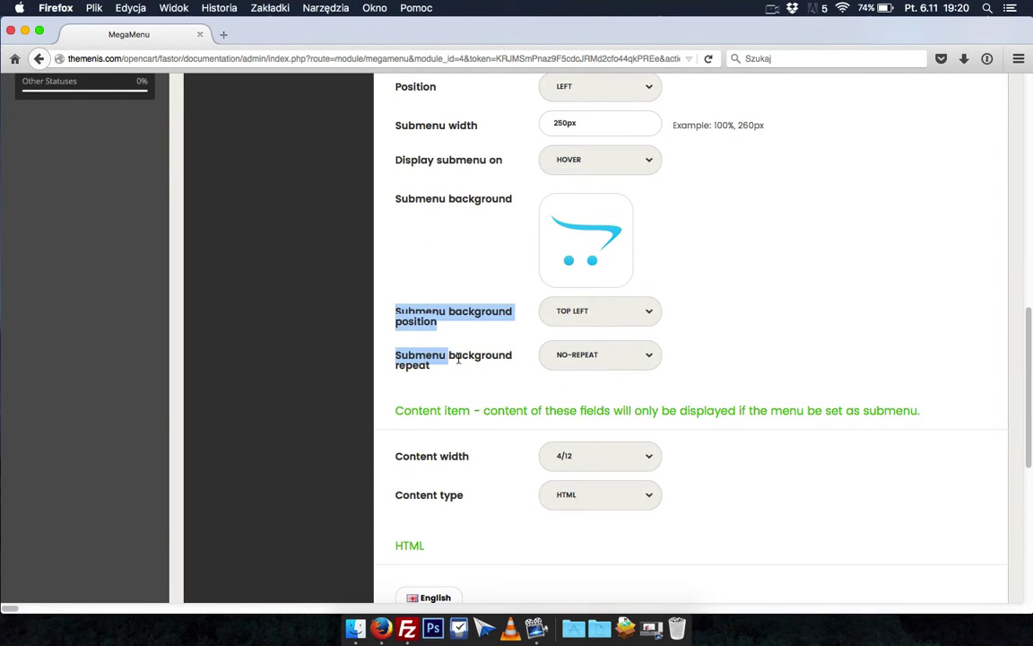
pyautogui.click(462, 360)
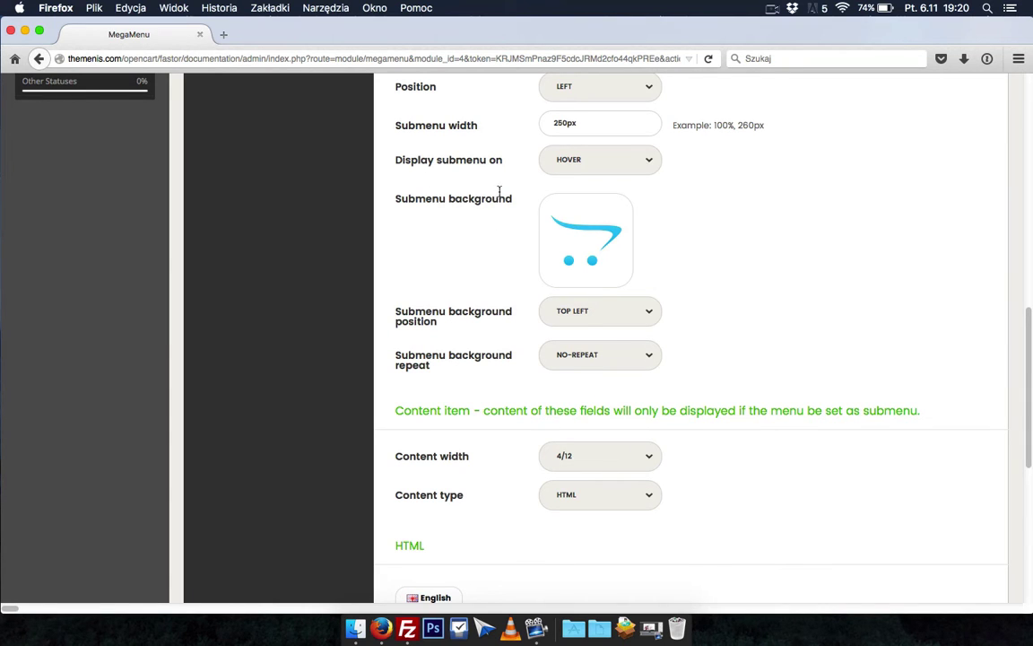
pyautogui.scroll(-5, 430, 231)
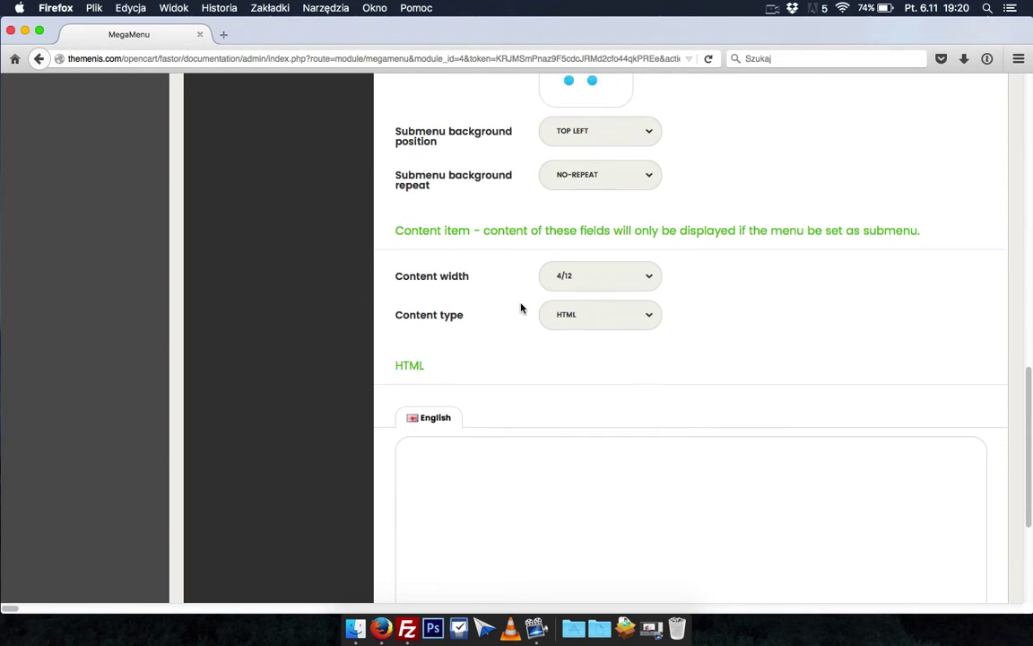
pyautogui.scroll(-6, 521, 305)
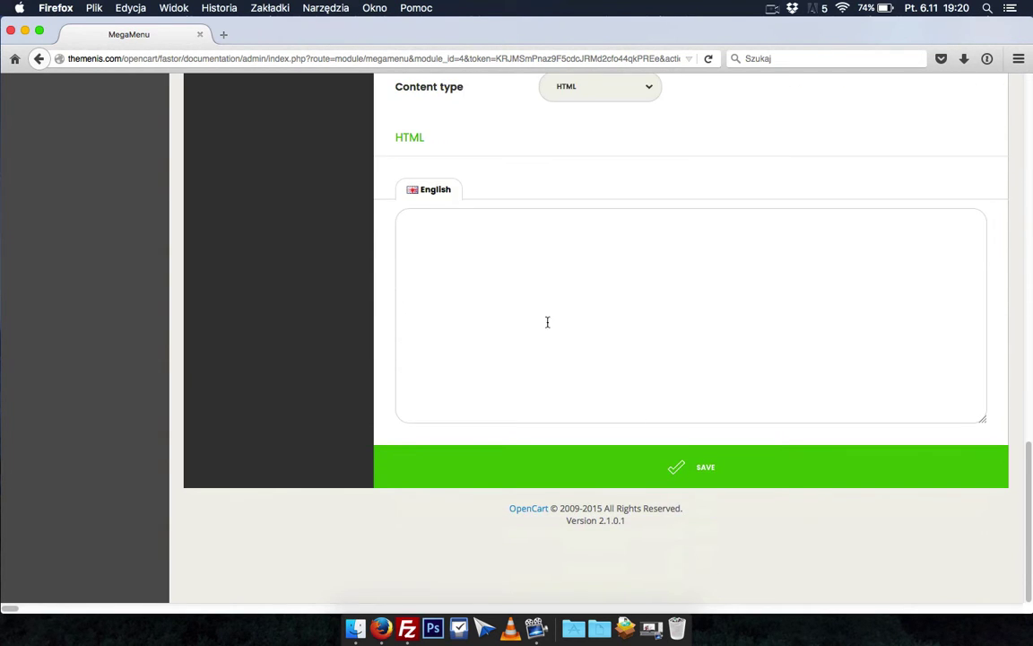
pyautogui.click(703, 465)
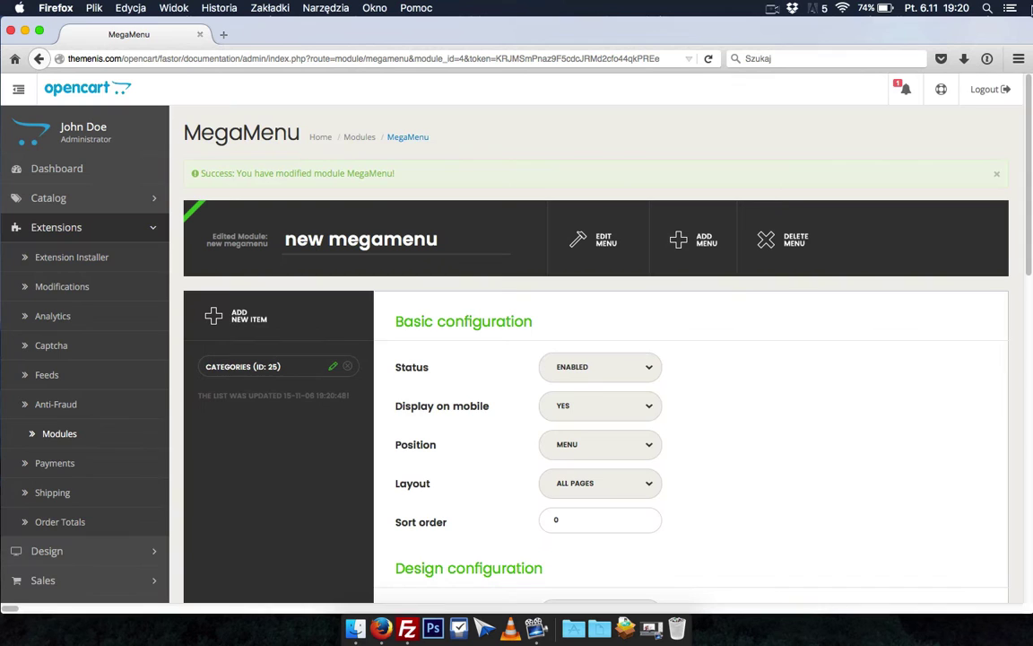
# Open the storefront to check how the Categories item looks in the menu, and return to the MegaMenu settings.
pyautogui.click(941, 91)
pyautogui.click(857, 132)
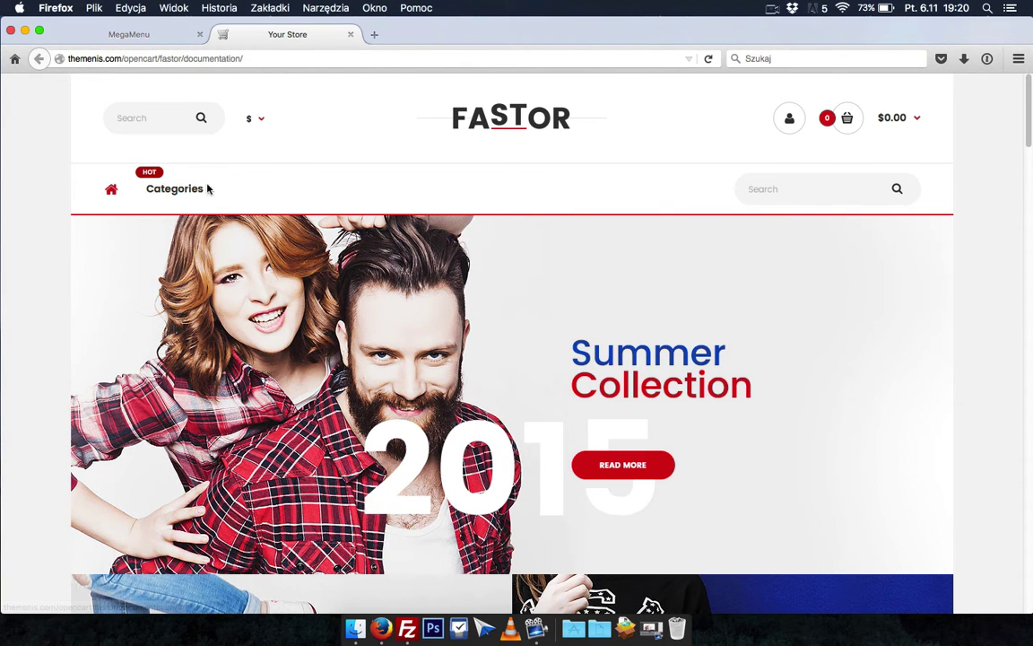
pyautogui.click(167, 33)
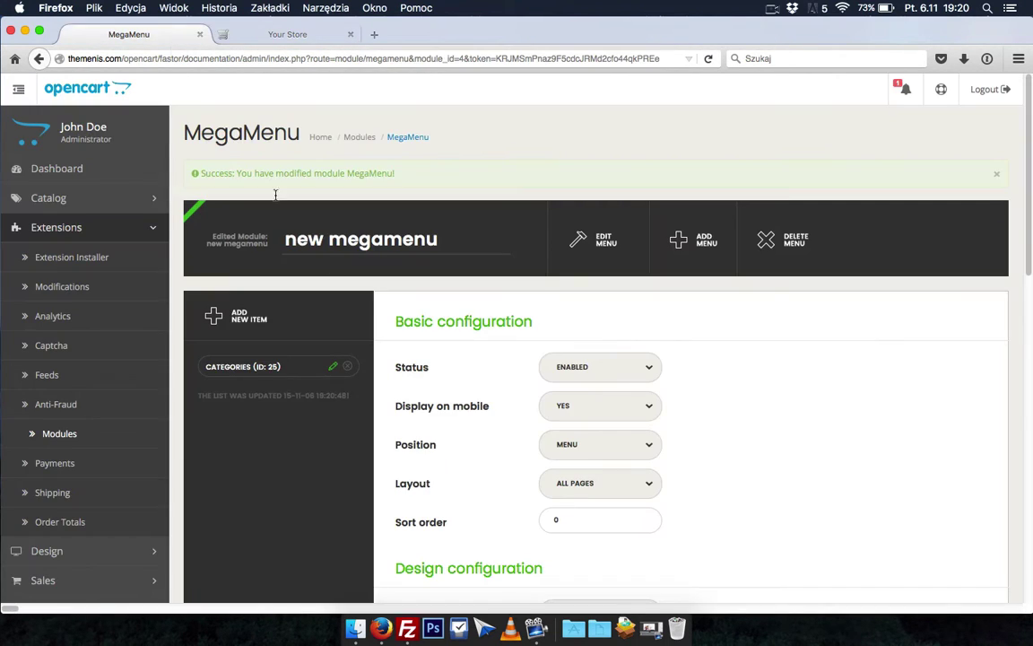
# Add a new item to the megamenu and name it List.
pyautogui.click(243, 317)
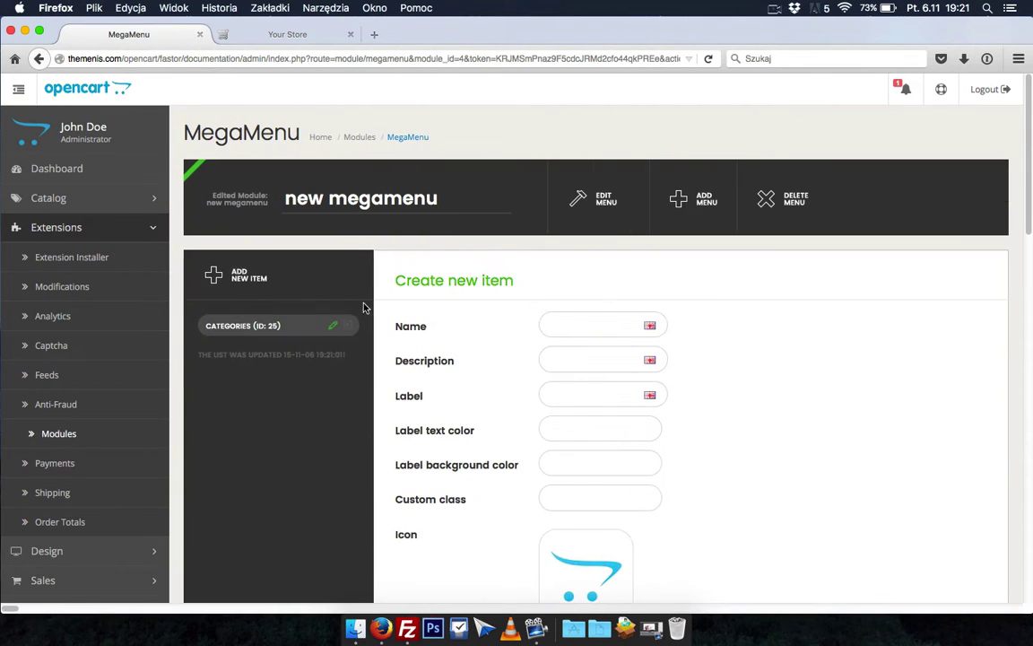
pyautogui.click(577, 326)
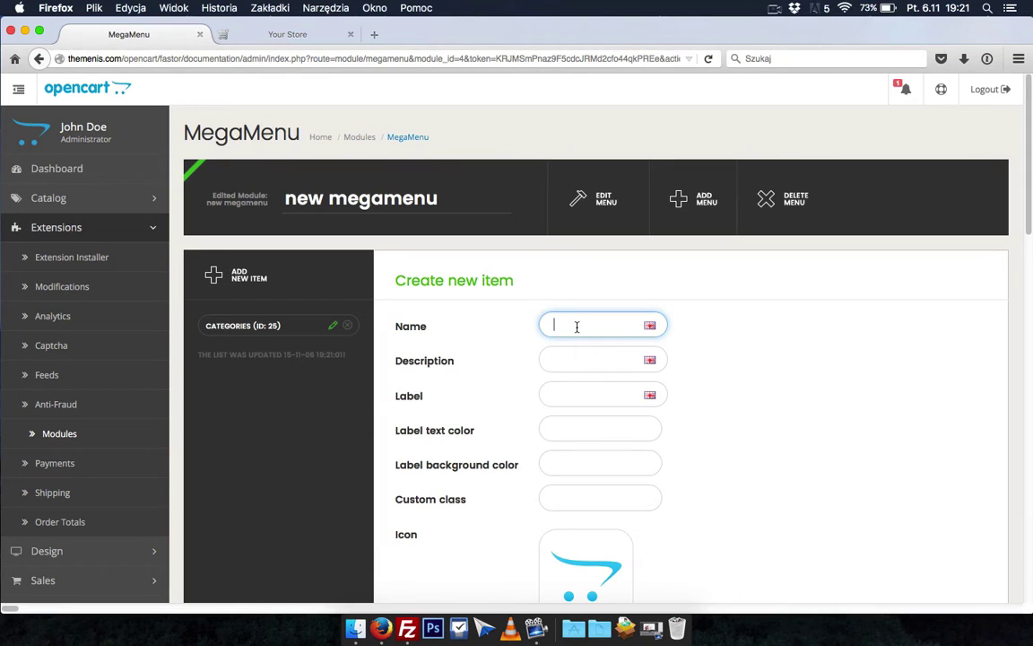
pyautogui.write('List')
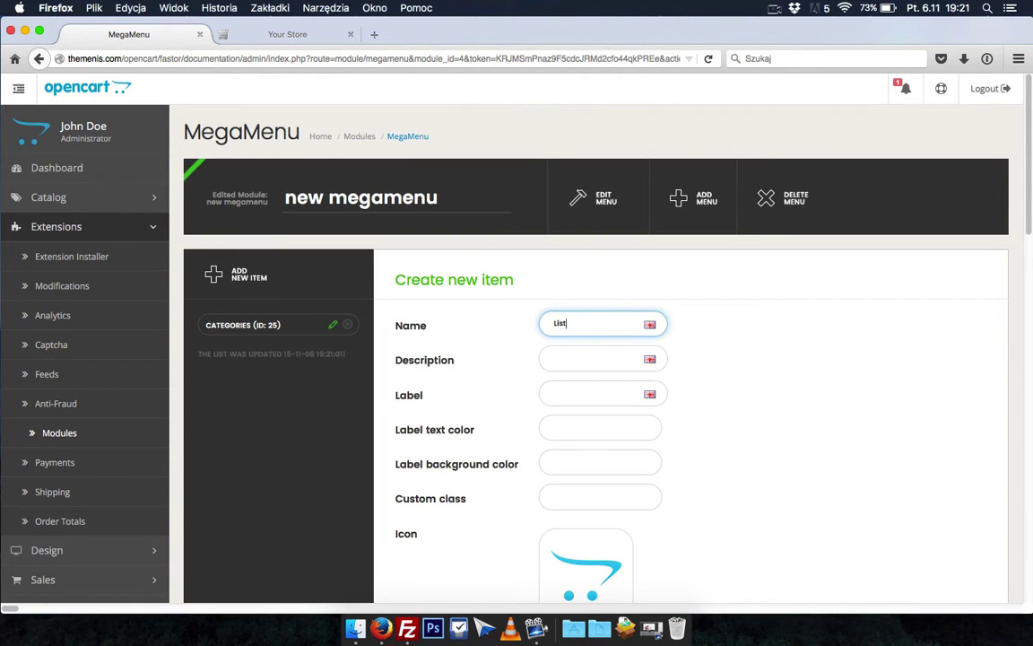
pyautogui.click(701, 396)
# Look over the List item's default settings and the note on when the content item fields are displayed.
pyautogui.scroll(-1, 752, 318)
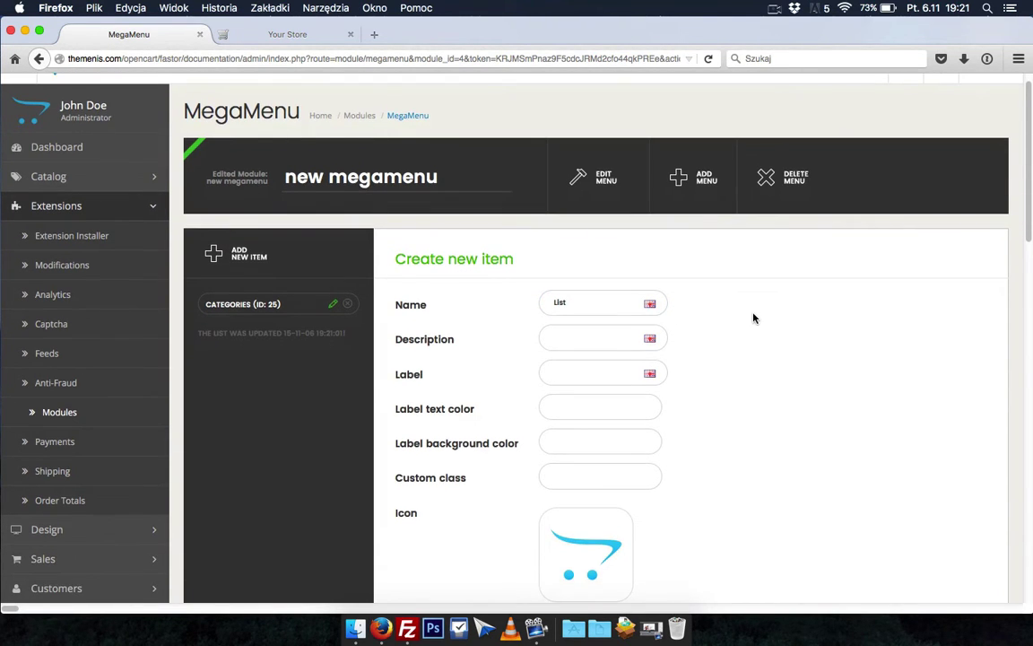
pyautogui.scroll(-1, 605, 240)
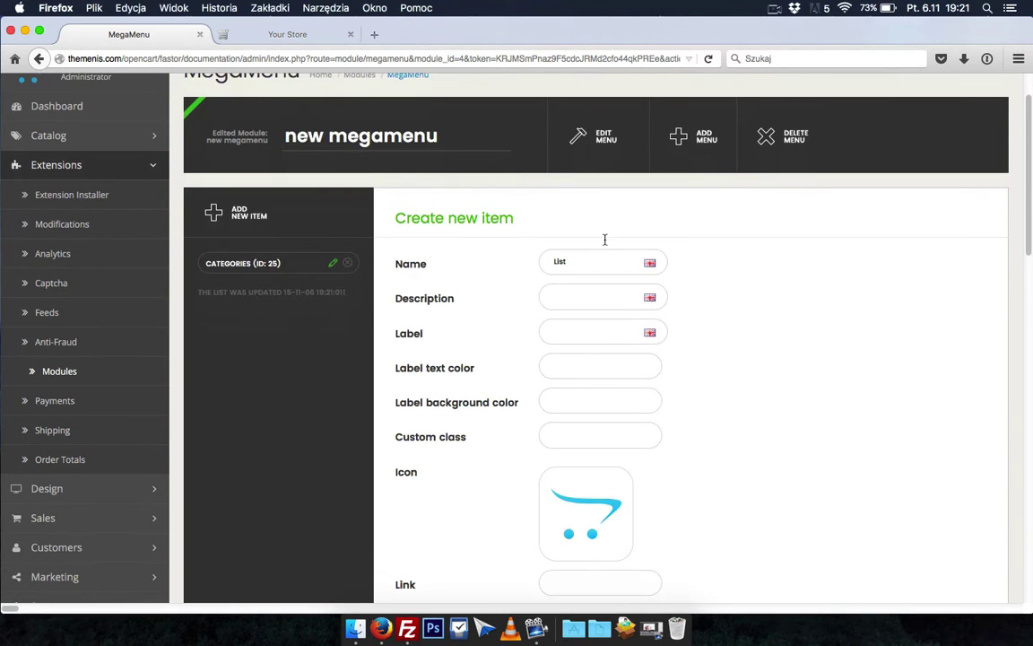
pyautogui.scroll(-8, 464, 295)
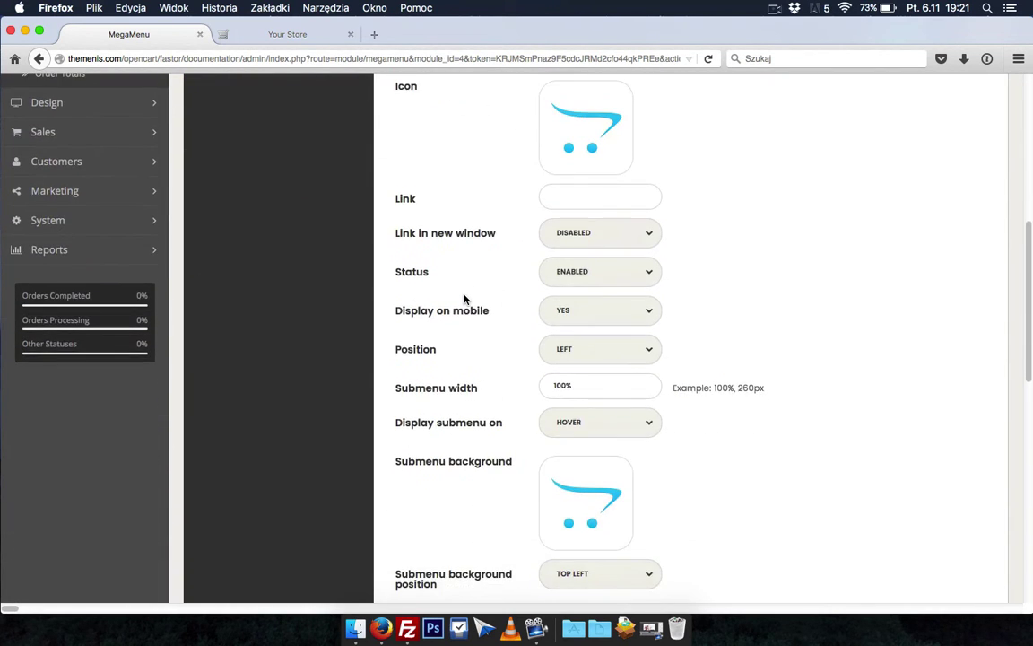
pyautogui.scroll(-4, 464, 299)
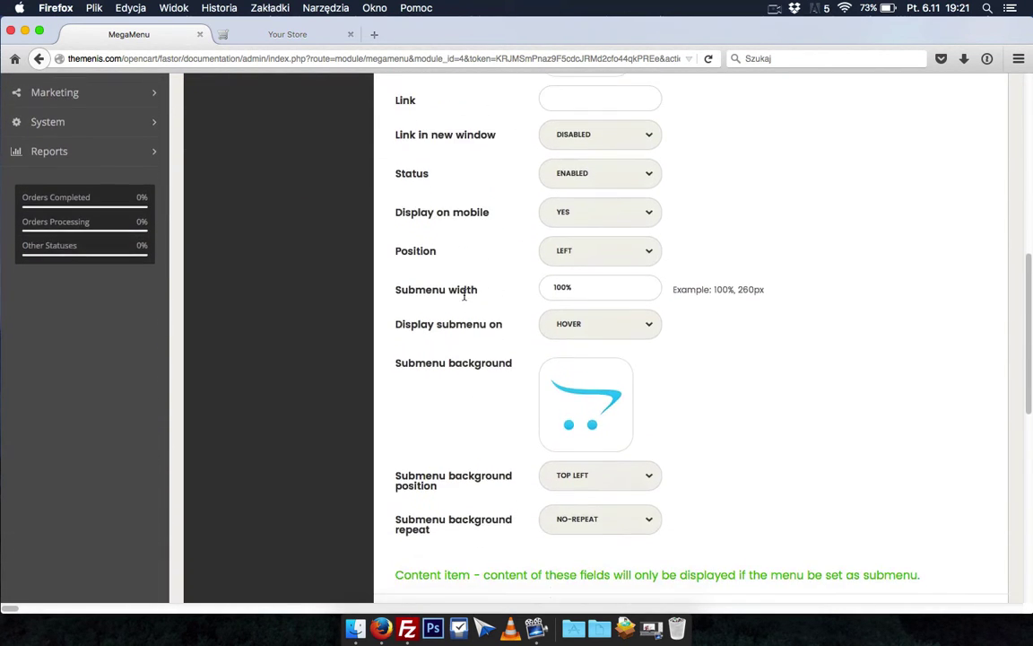
pyautogui.scroll(-4, 463, 299)
pyautogui.scroll(-2, 475, 267)
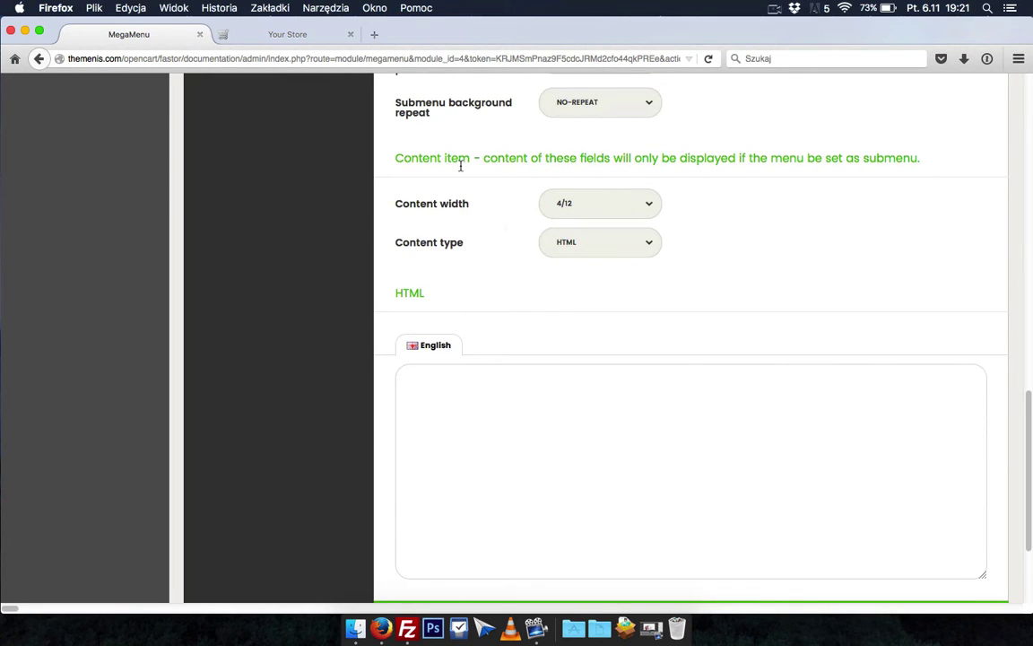
pyautogui.moveTo(401, 163); pyautogui.dragTo(936, 164)
pyautogui.click(804, 223)
pyautogui.scroll(-2, 765, 179)
pyautogui.scroll(1, 765, 180)
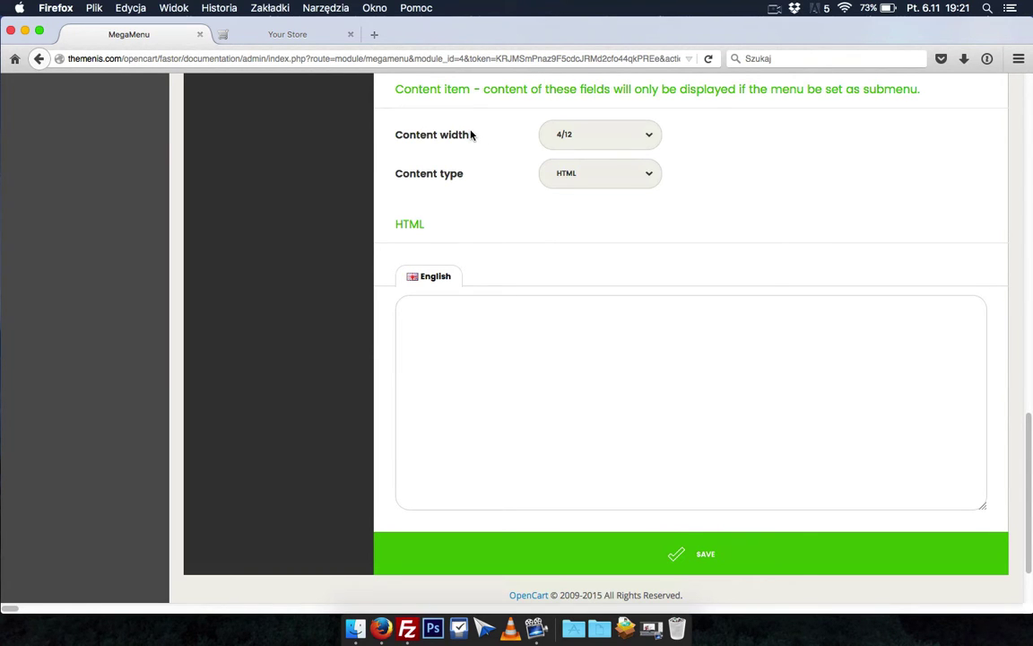
# Set the List item's content width to 12/12 and its content type to Links.
pyautogui.scroll(1, 476, 144)
pyautogui.click(593, 143)
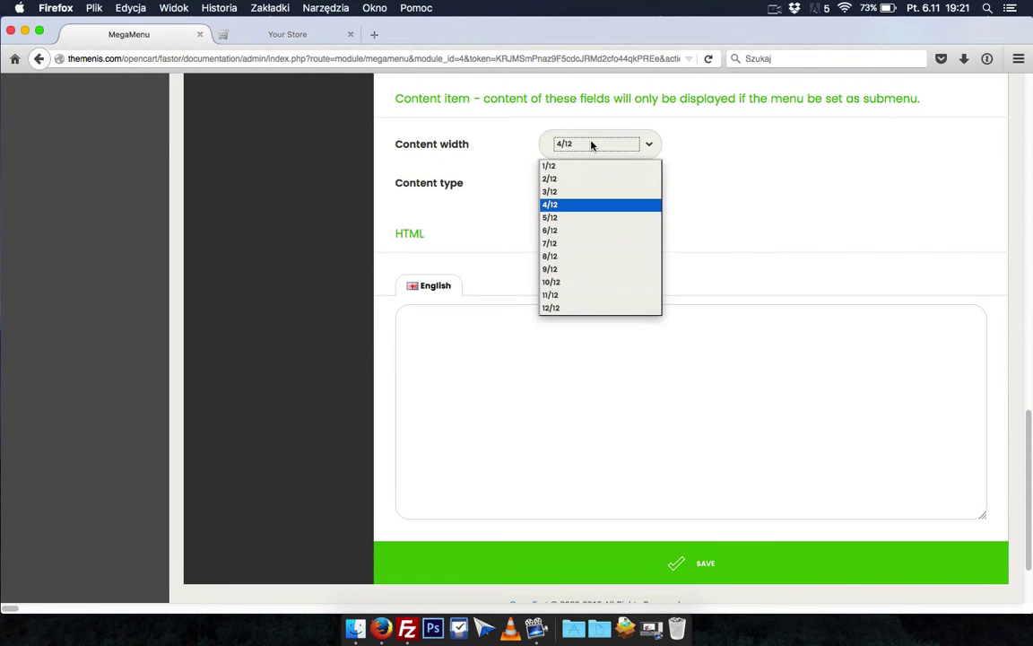
pyautogui.click(558, 231)
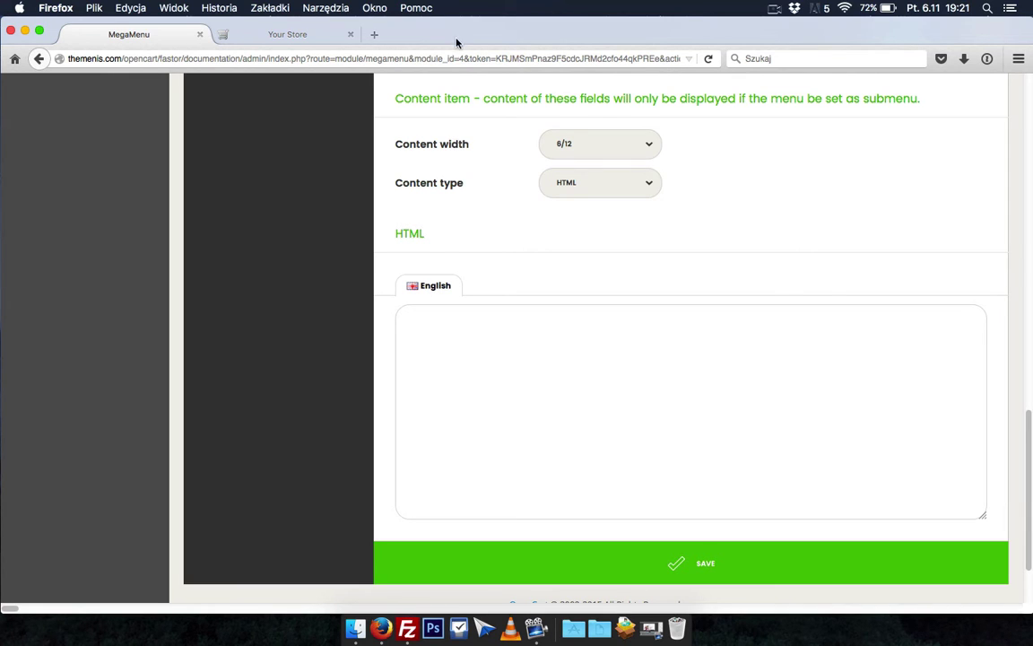
pyautogui.click(565, 145)
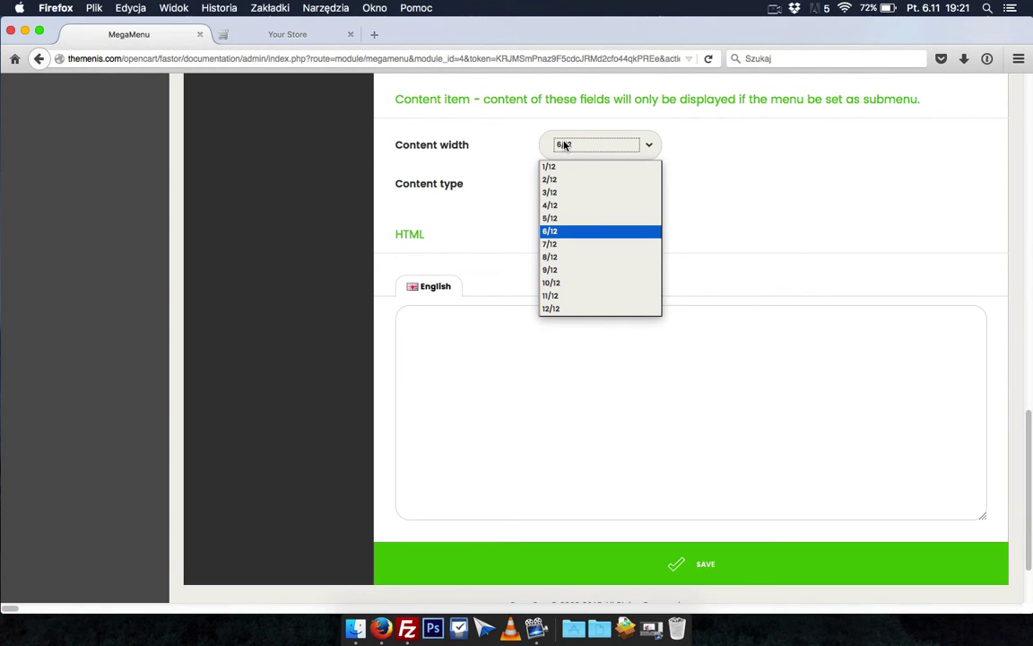
pyautogui.click(567, 309)
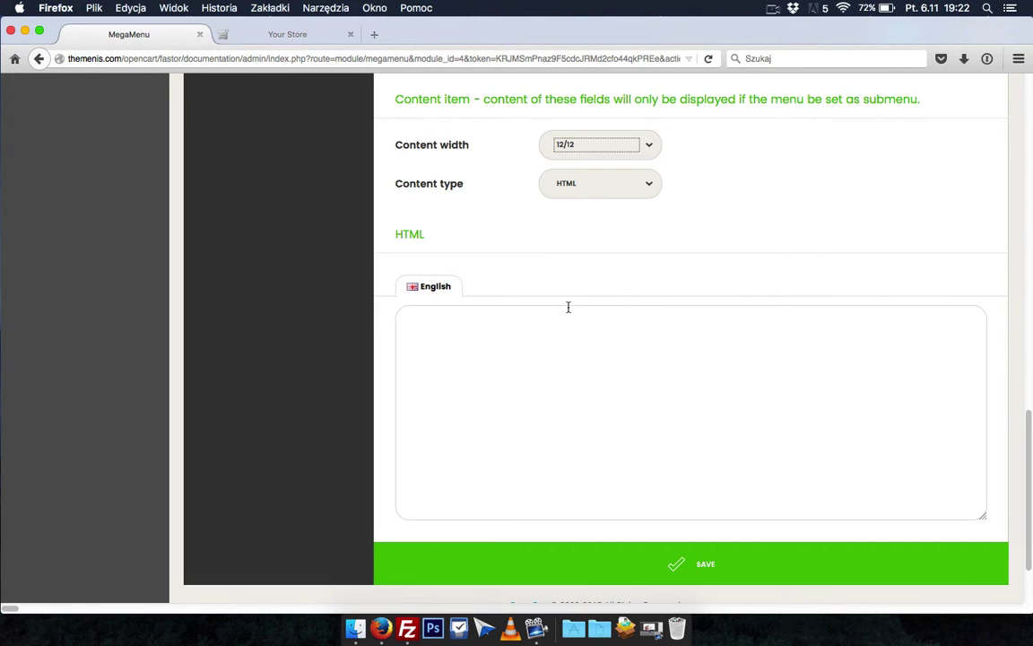
pyautogui.click(593, 189)
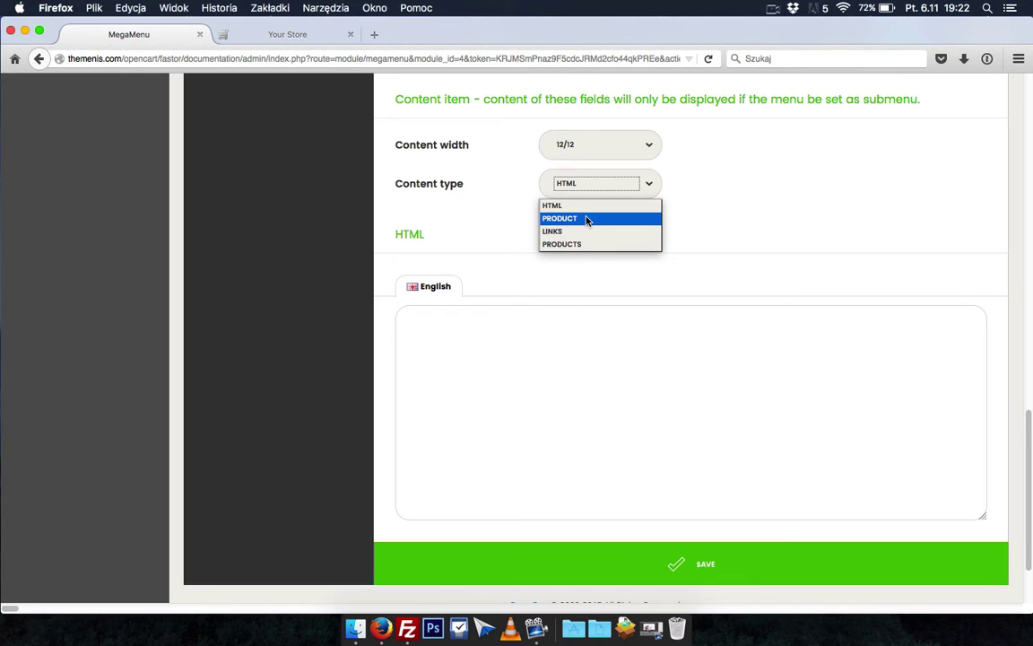
pyautogui.click(571, 232)
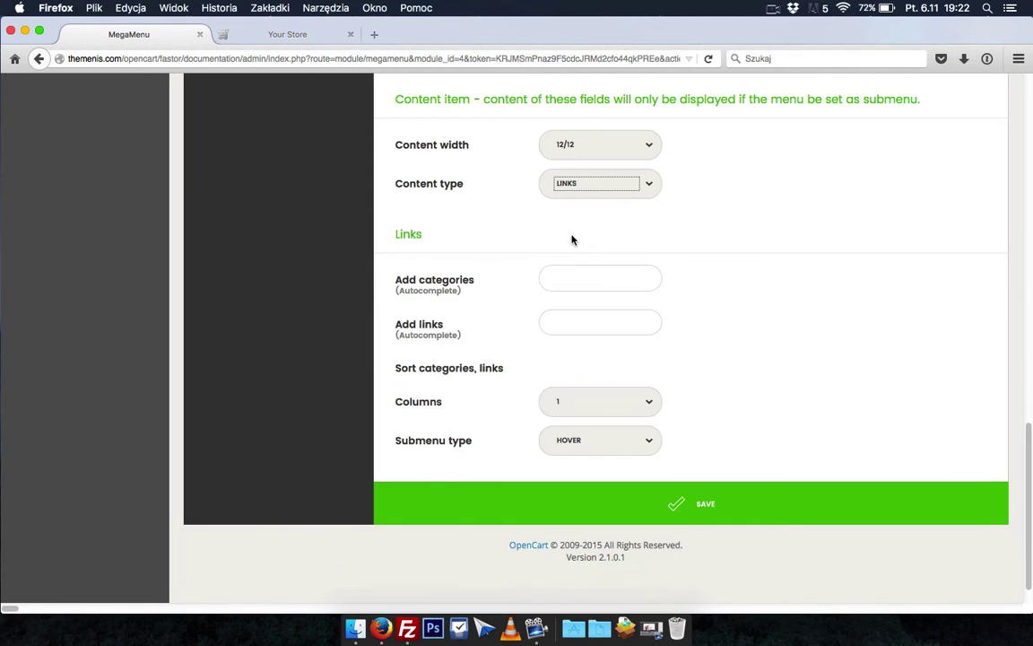
# Add the Cameras and Components categories to the List item's links.
pyautogui.click(570, 272)
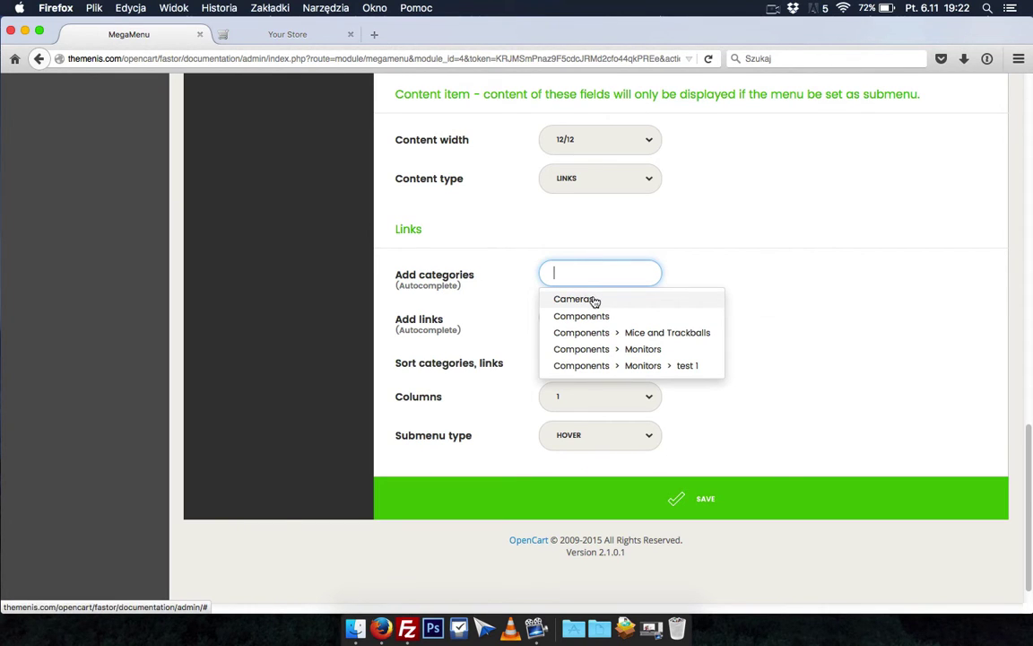
pyautogui.click(593, 298)
pyautogui.click(589, 278)
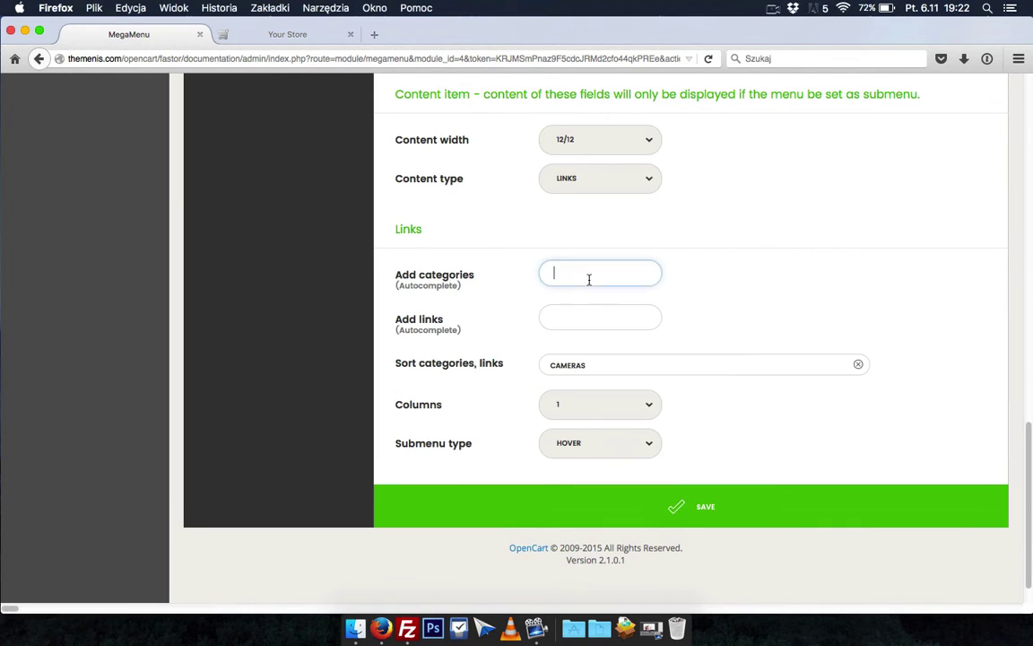
pyautogui.click(581, 315)
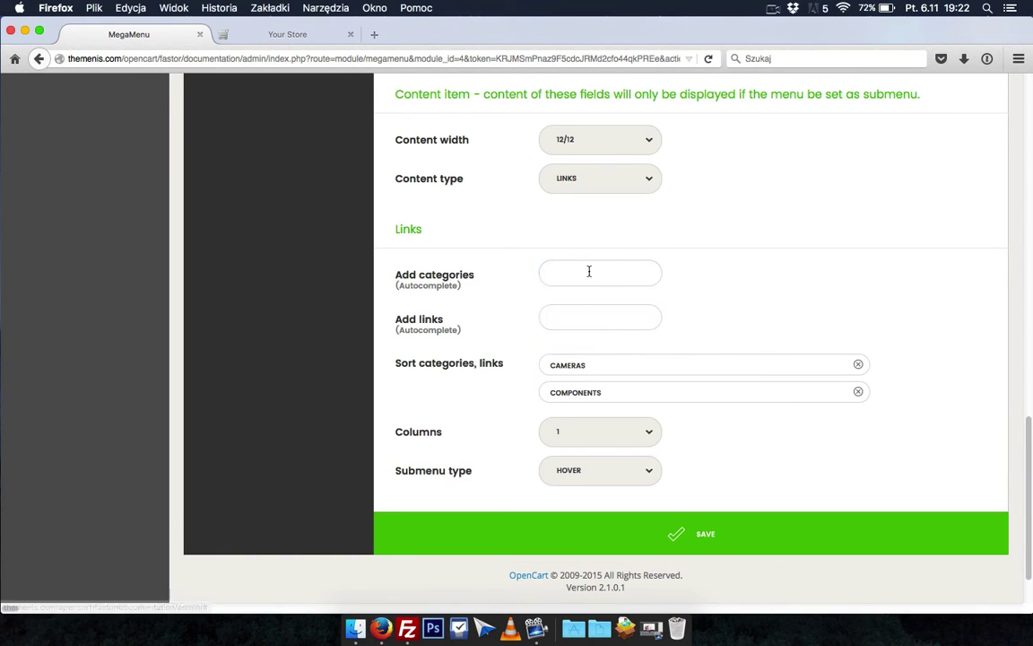
# Find the Components > Mice and Trackballs category with "mi" and add it to the List item's links twice.
pyautogui.click(588, 272)
pyautogui.write('mi')
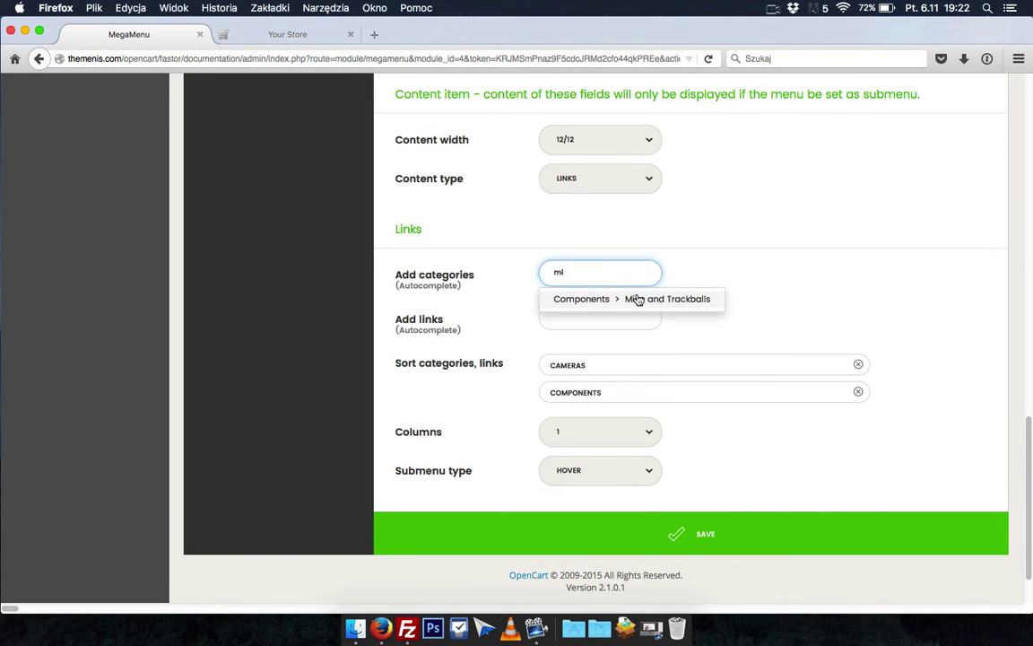
pyautogui.click(588, 299)
pyautogui.click(611, 273)
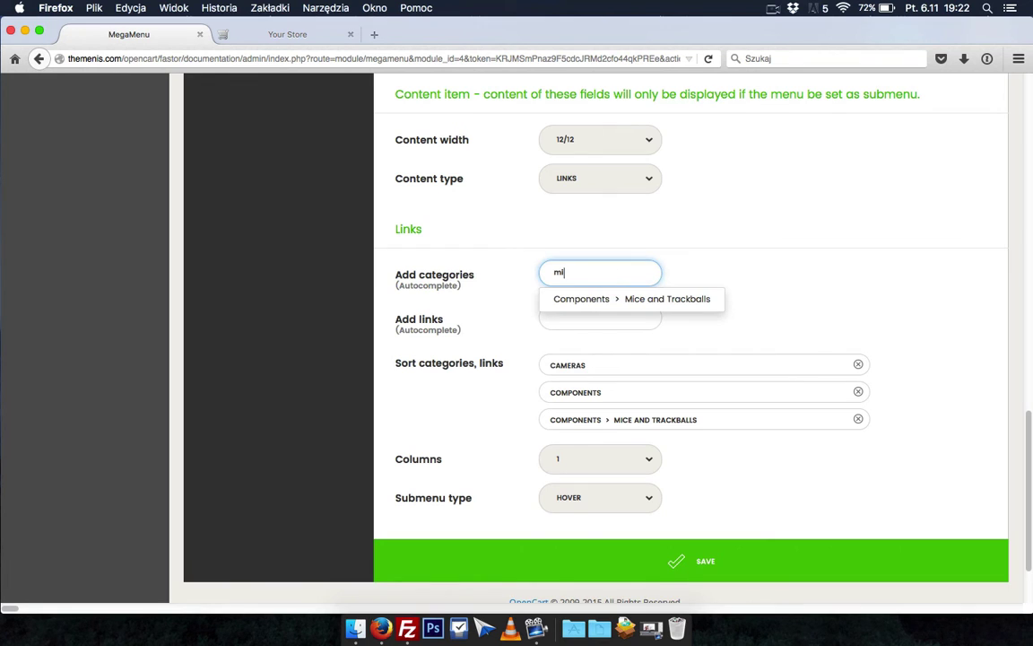
pyautogui.write('mi')
pyautogui.press('BackSpace')
pyautogui.press('BackSpace')
pyautogui.click(619, 333)
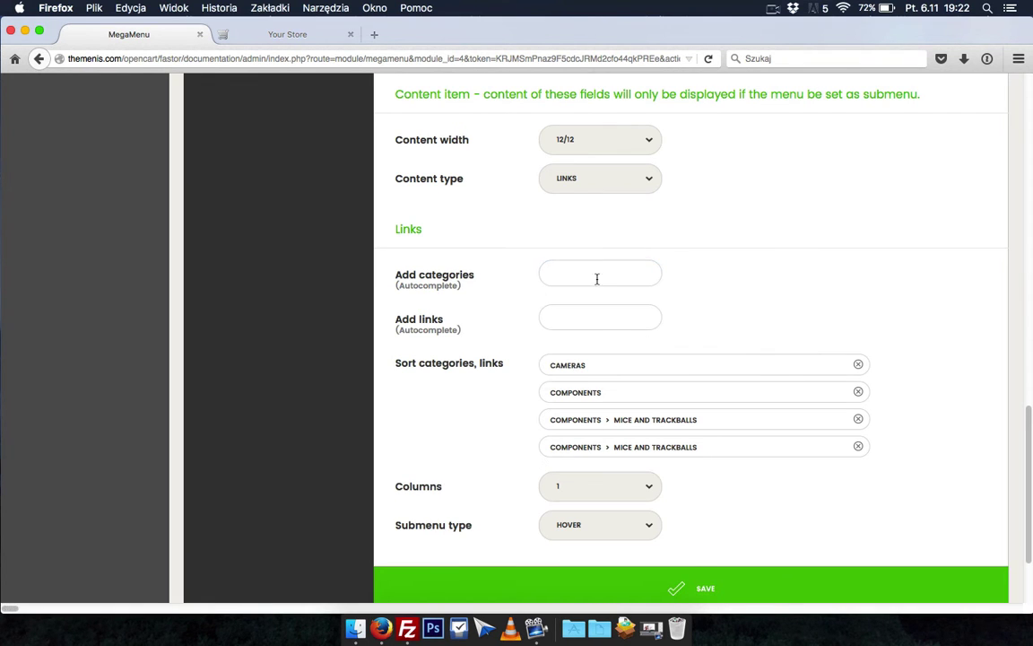
# Add the Components > Monitors and Components > Monitors > test 1 categories to the links, and save the List item.
pyautogui.click(592, 273)
pyautogui.click(639, 346)
pyautogui.click(601, 273)
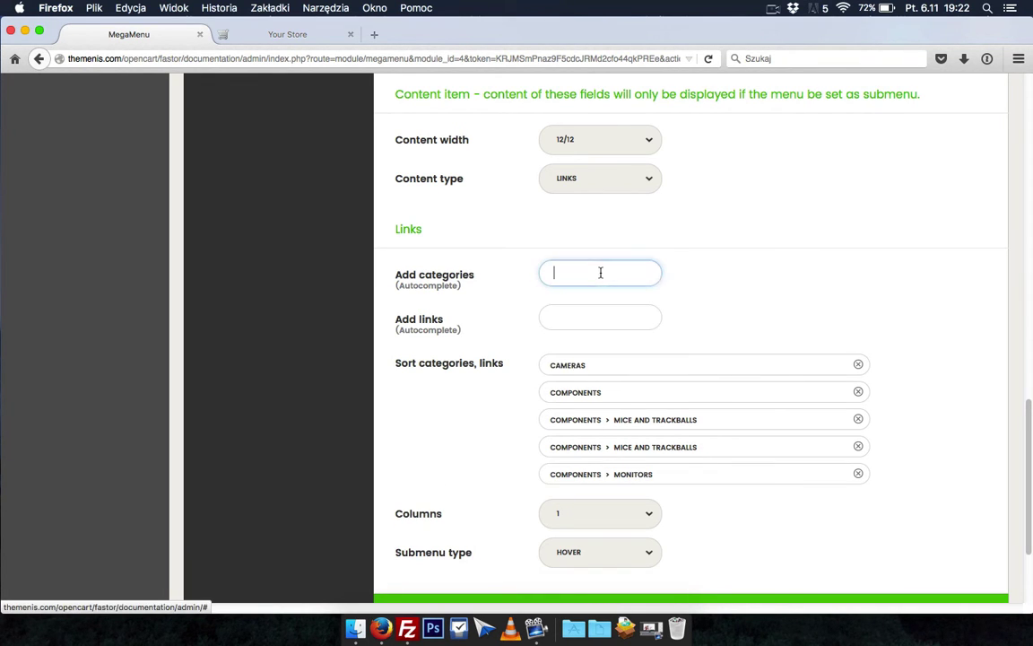
pyautogui.click(675, 364)
pyautogui.scroll(-2, 691, 430)
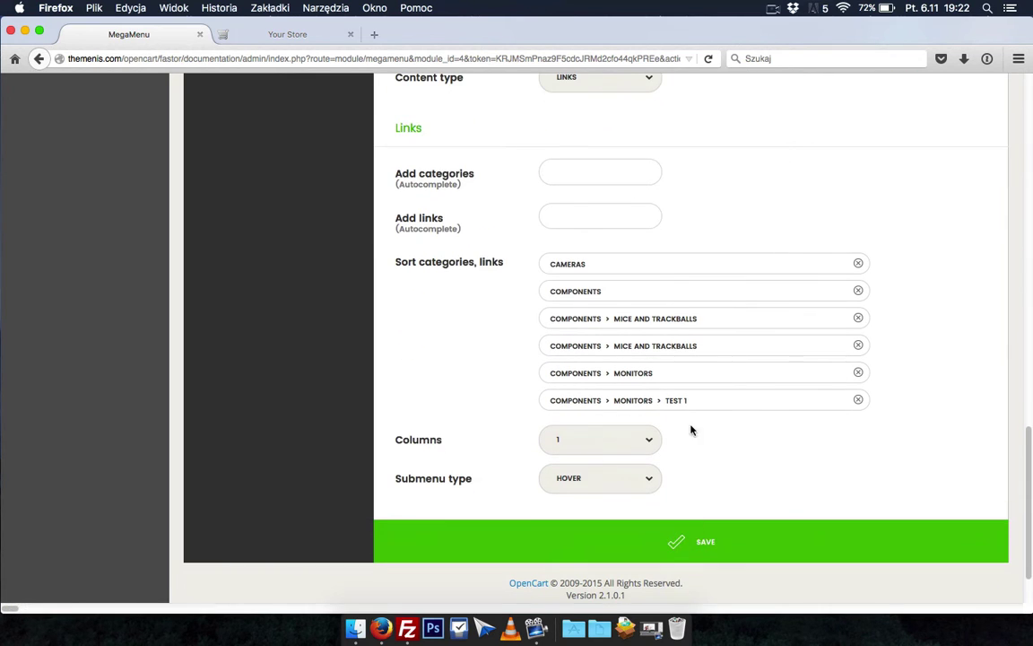
pyautogui.click(690, 541)
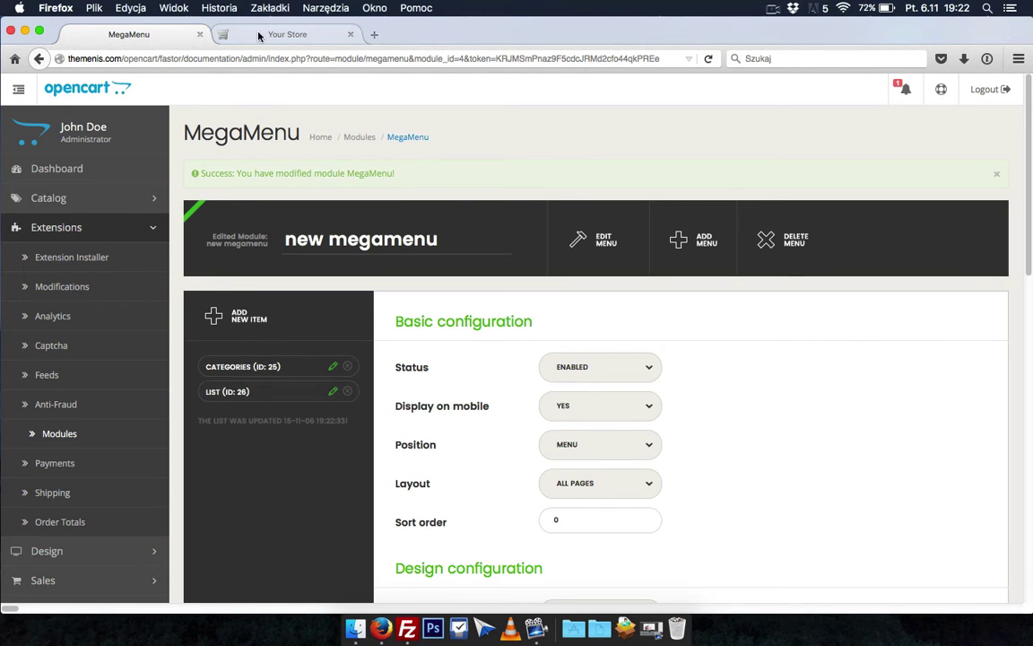
# Open the refreshed storefront to check the menu with the List item, and close the duplicate store page.
pyautogui.click(940, 89)
pyautogui.click(892, 136)
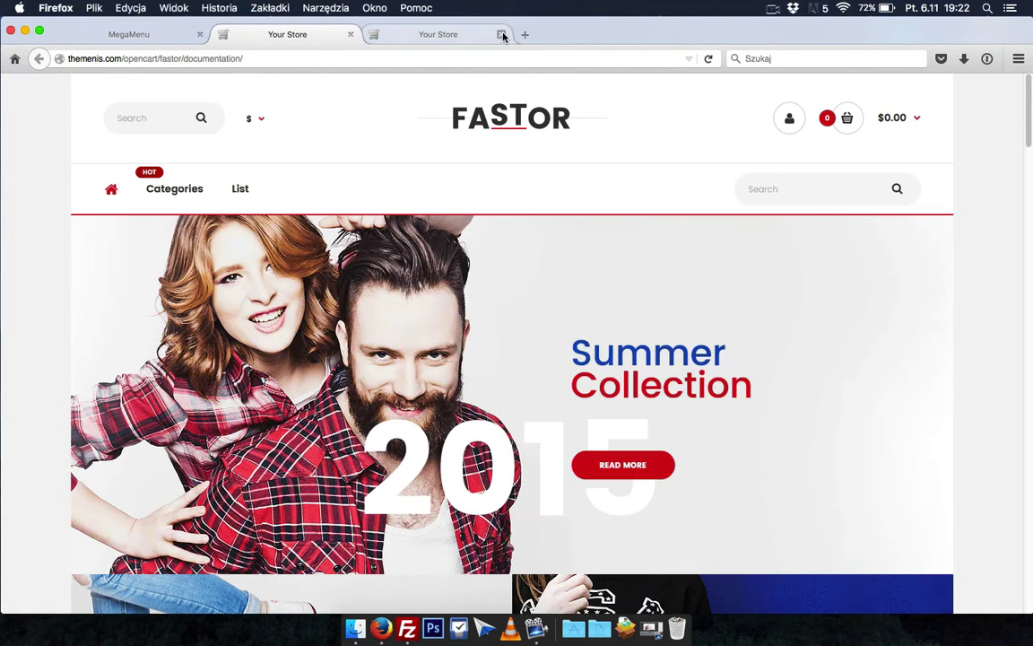
pyautogui.click(502, 34)
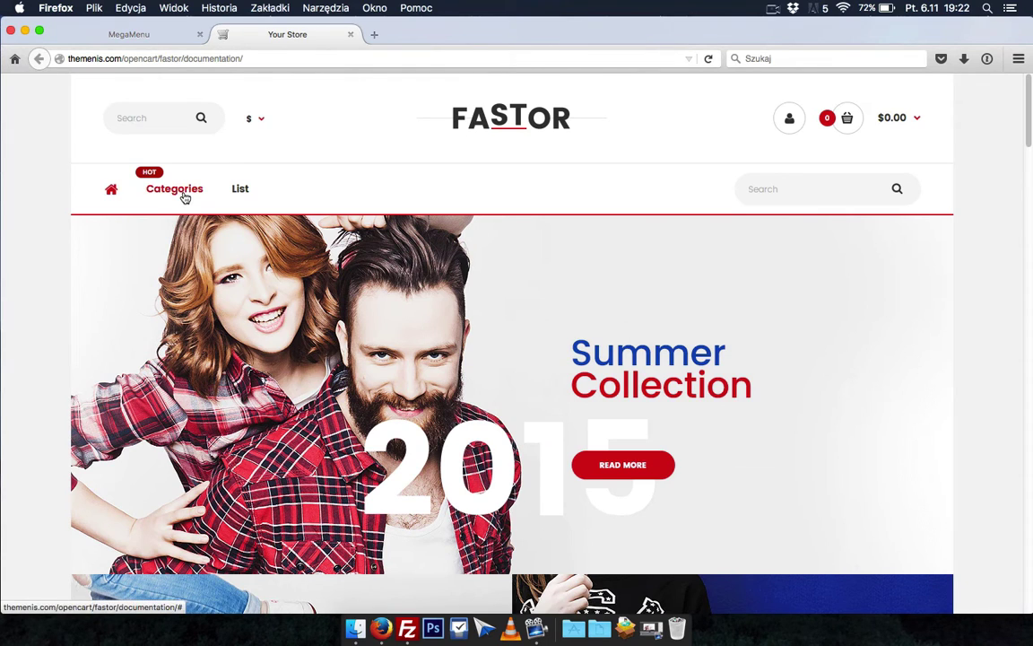
# Return to the MegaMenu module, nest the List item under the Categories item, and save the menu.
pyautogui.click(161, 34)
pyautogui.click(240, 389)
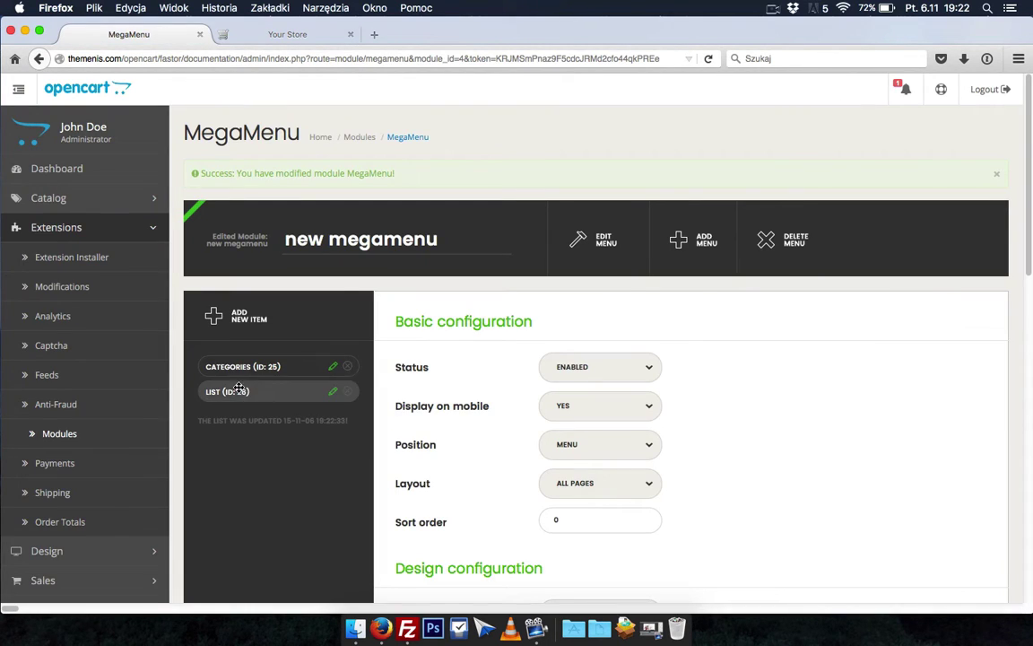
pyautogui.click(233, 371)
pyautogui.moveTo(222, 392); pyautogui.dragTo(244, 392)
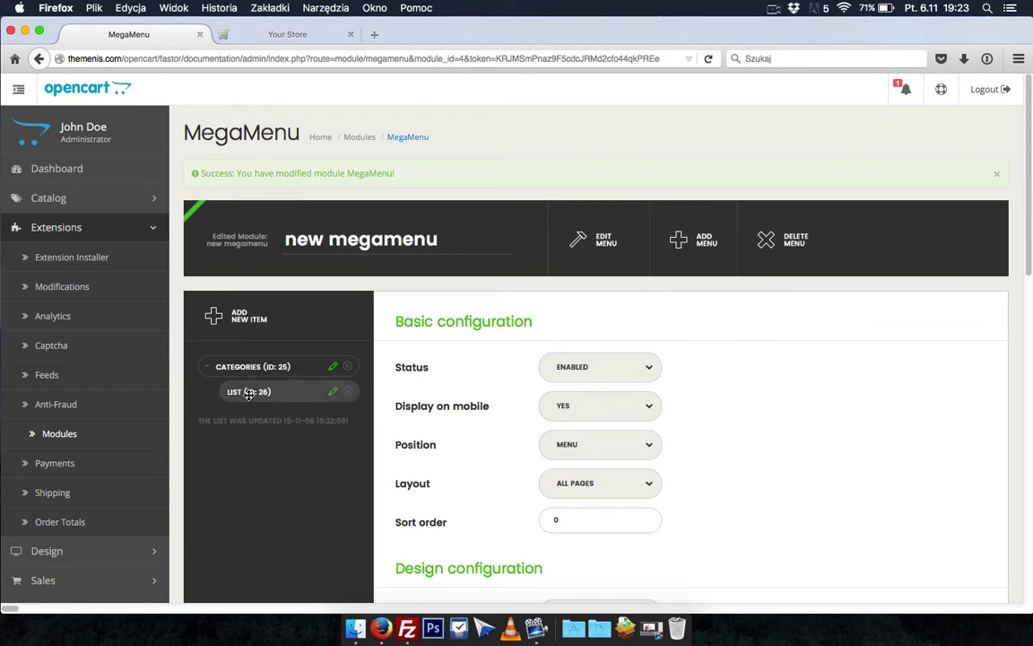
pyautogui.scroll(-15, 341, 392)
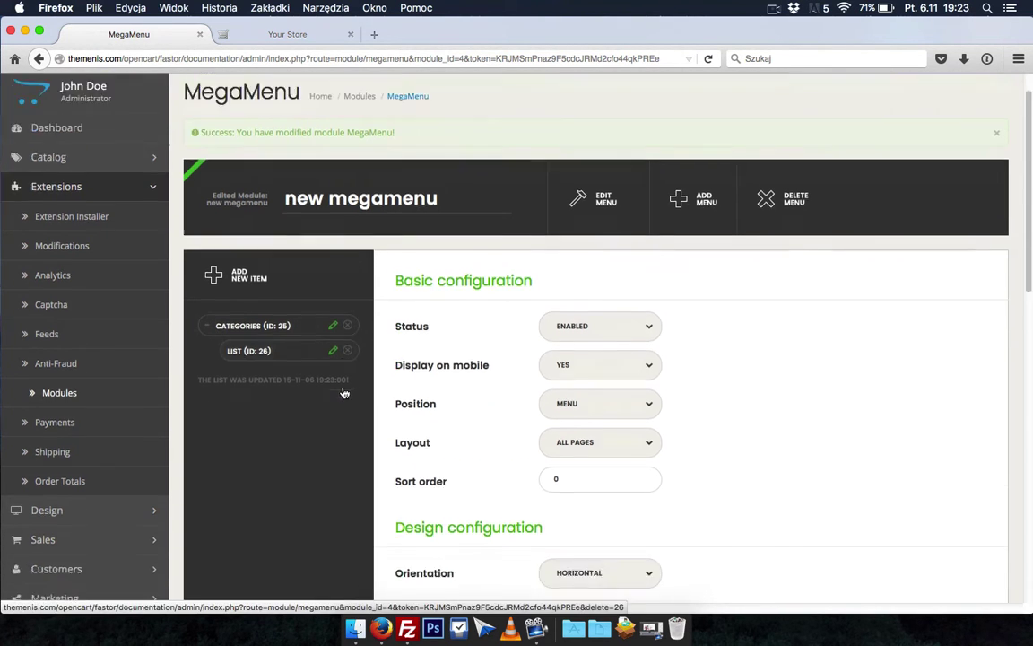
pyautogui.click(648, 469)
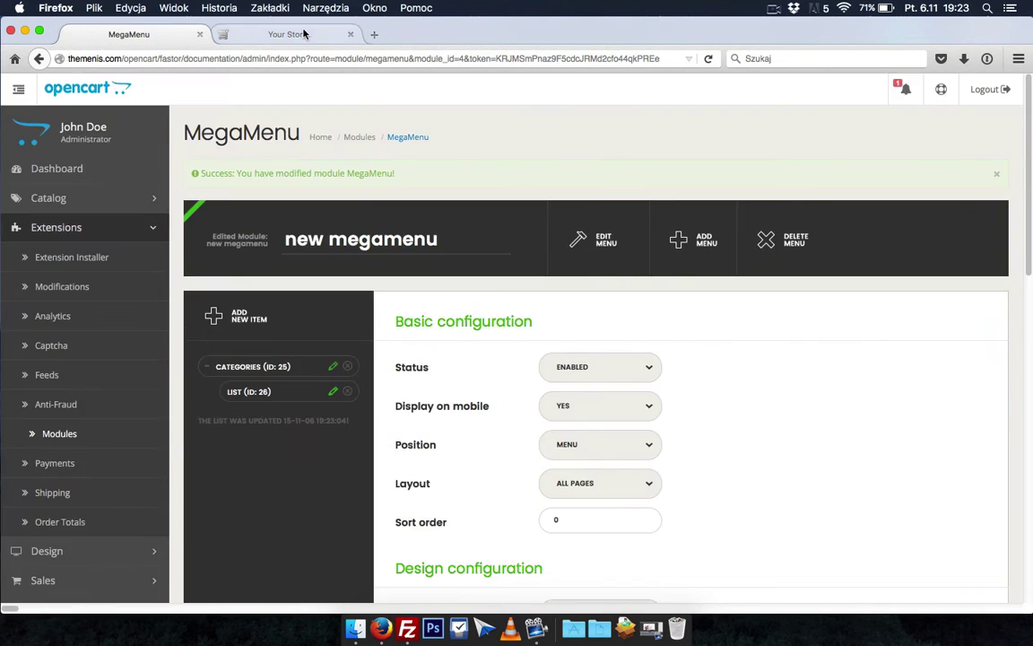
# Open the storefront to check the category links in the Categories submenu.
pyautogui.click(940, 88)
pyautogui.click(882, 138)
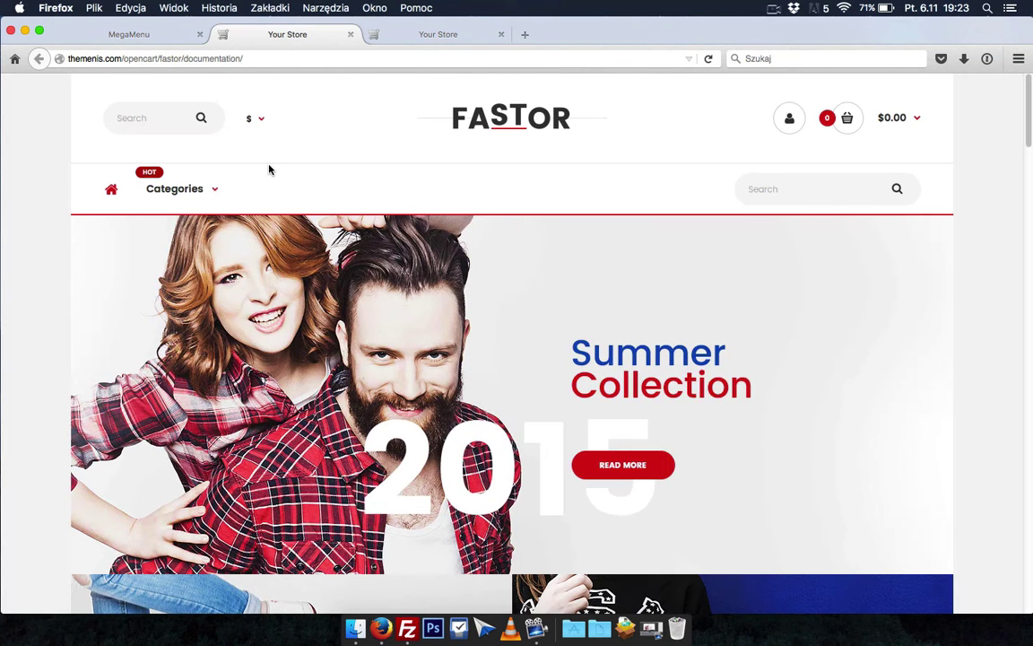
pyautogui.moveTo(207, 198)
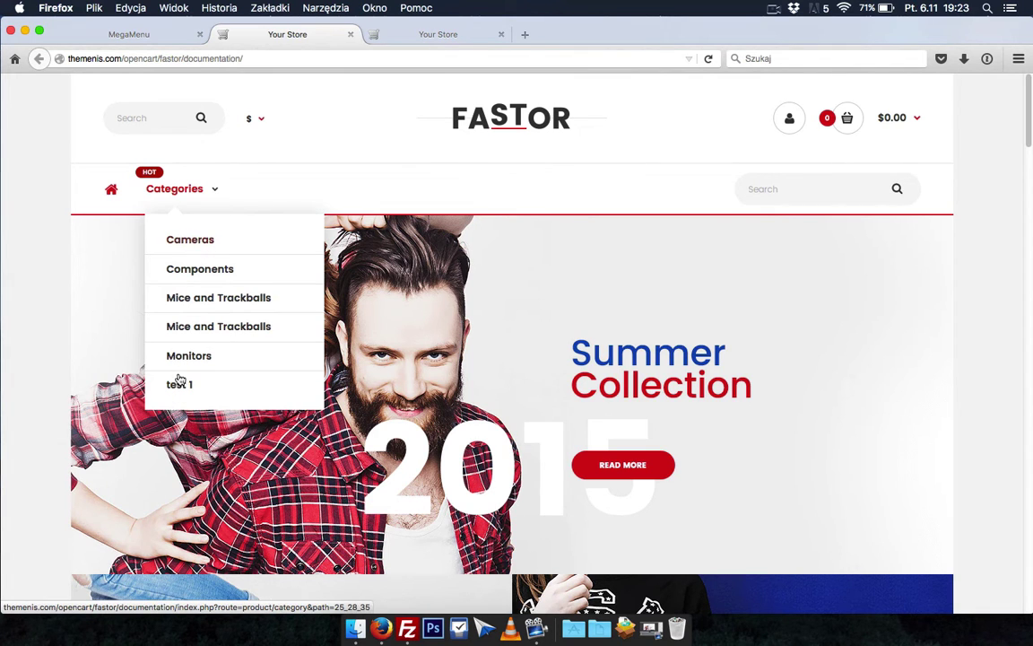
# In the List item, nest Mice and Trackballs (both) and Monitors under Components and test 1 under Monitors, and save.
pyautogui.click(165, 33)
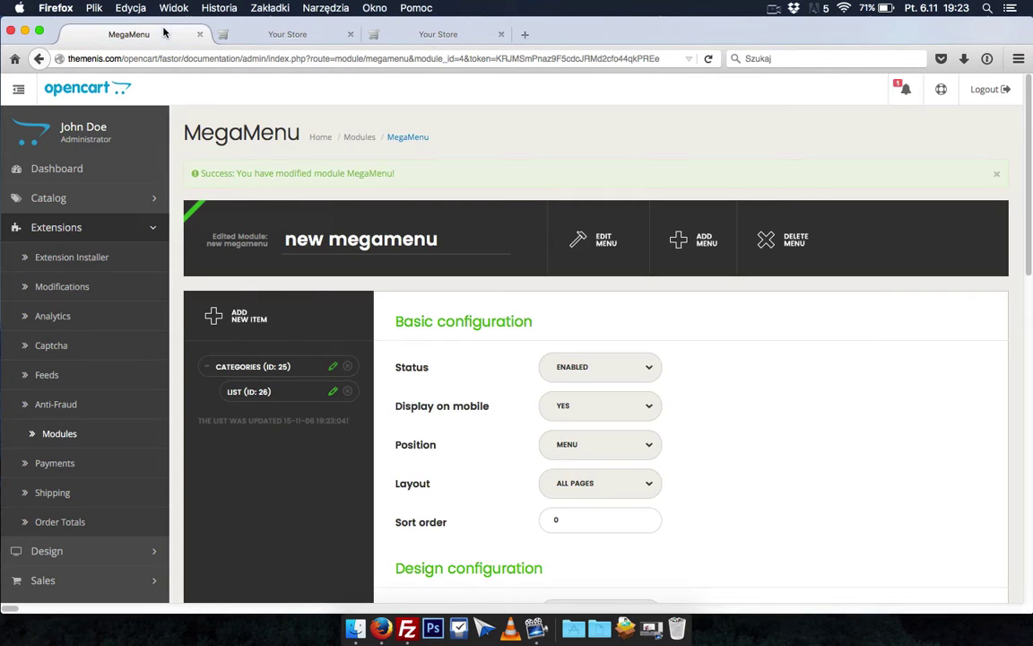
pyautogui.click(333, 392)
pyautogui.scroll(-15, 762, 296)
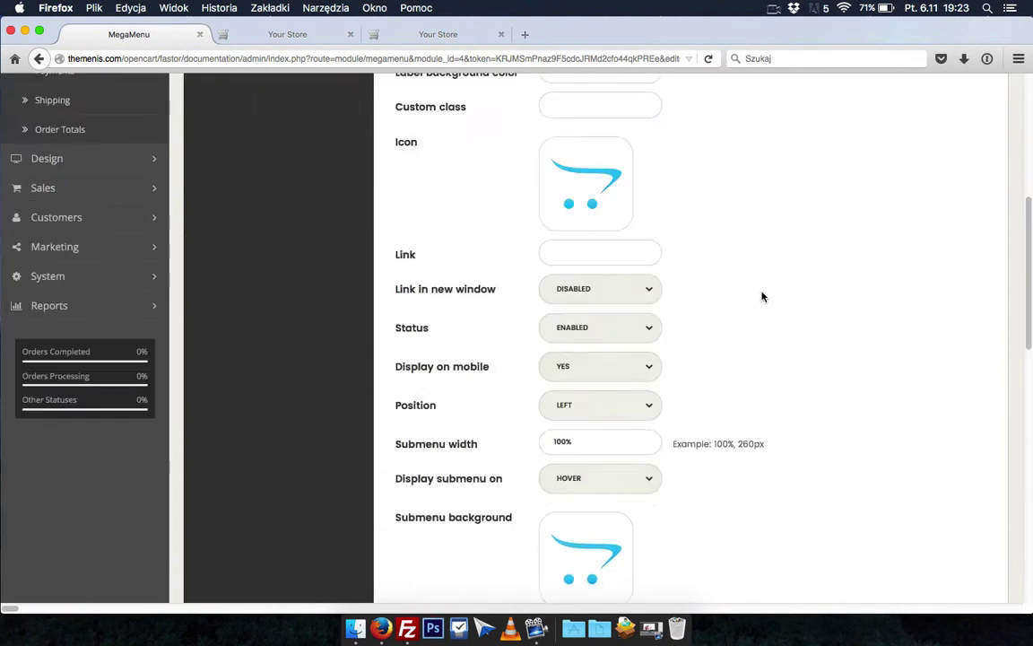
pyautogui.scroll(-3, 763, 297)
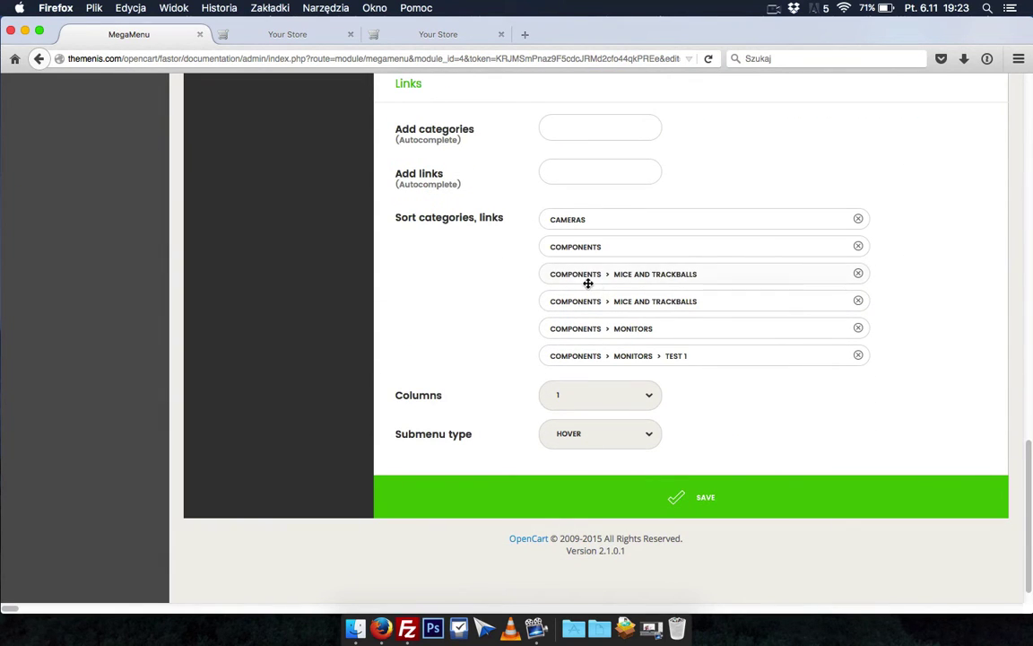
pyautogui.moveTo(576, 273)
pyautogui.mouseDown()
pyautogui.moveTo(599, 273)
pyautogui.moveTo(651, 302)
pyautogui.moveTo(635, 329)
pyautogui.moveTo(660, 328)
pyautogui.moveTo(658, 358)
pyautogui.moveTo(619, 357)
pyautogui.moveTo(666, 358)
pyautogui.mouseUp()
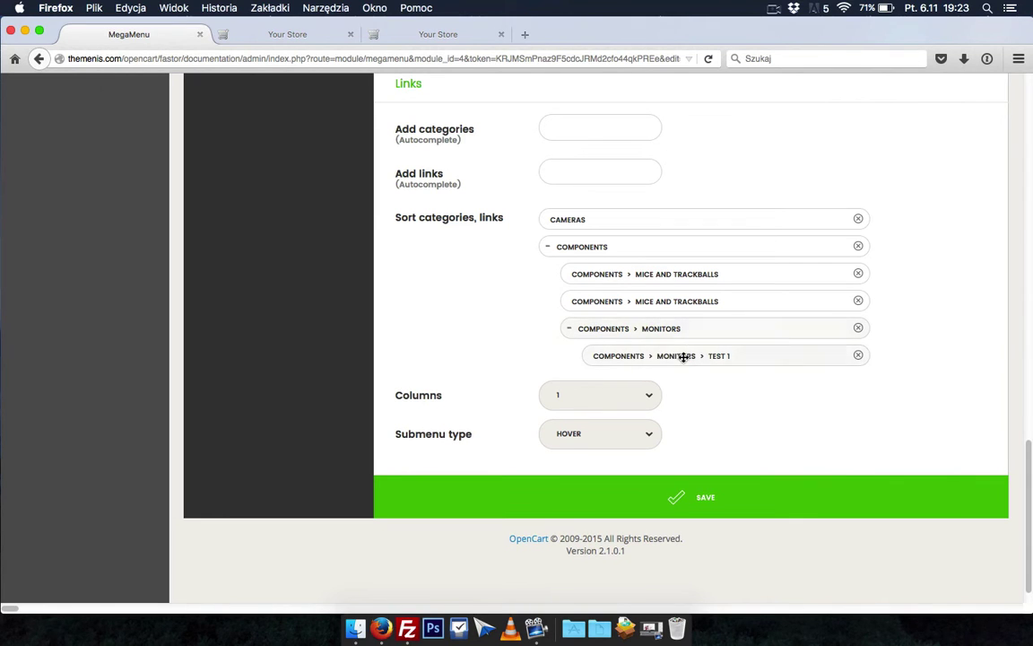
pyautogui.click(705, 498)
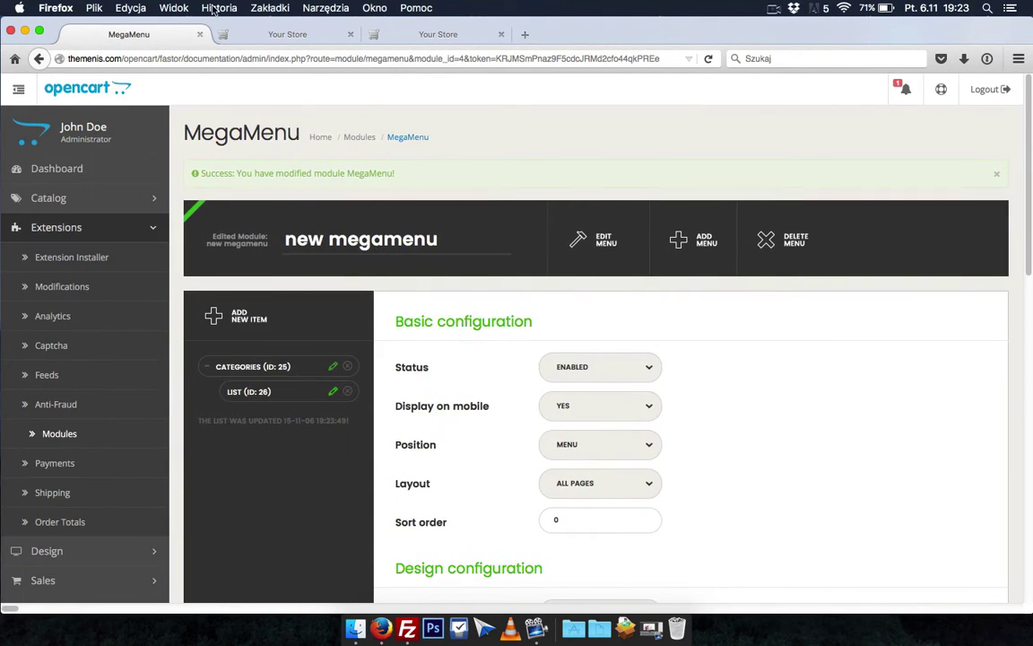
# Open the storefront again to check the nested Components links in the Categories submenu.
pyautogui.click(939, 90)
pyautogui.click(899, 134)
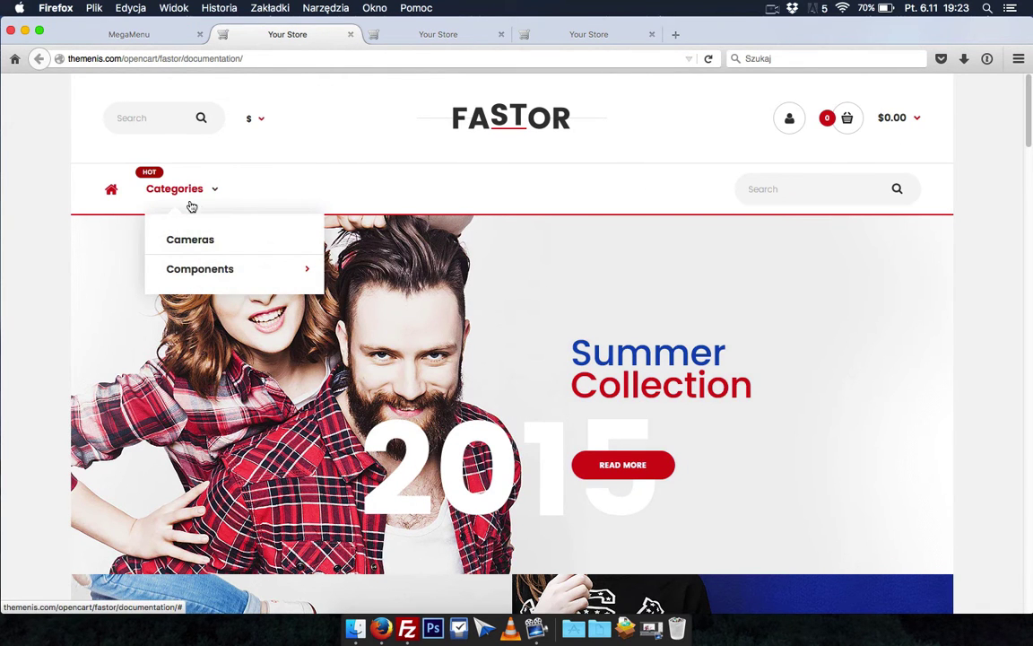
pyautogui.moveTo(209, 269)
pyautogui.moveTo(421, 368)
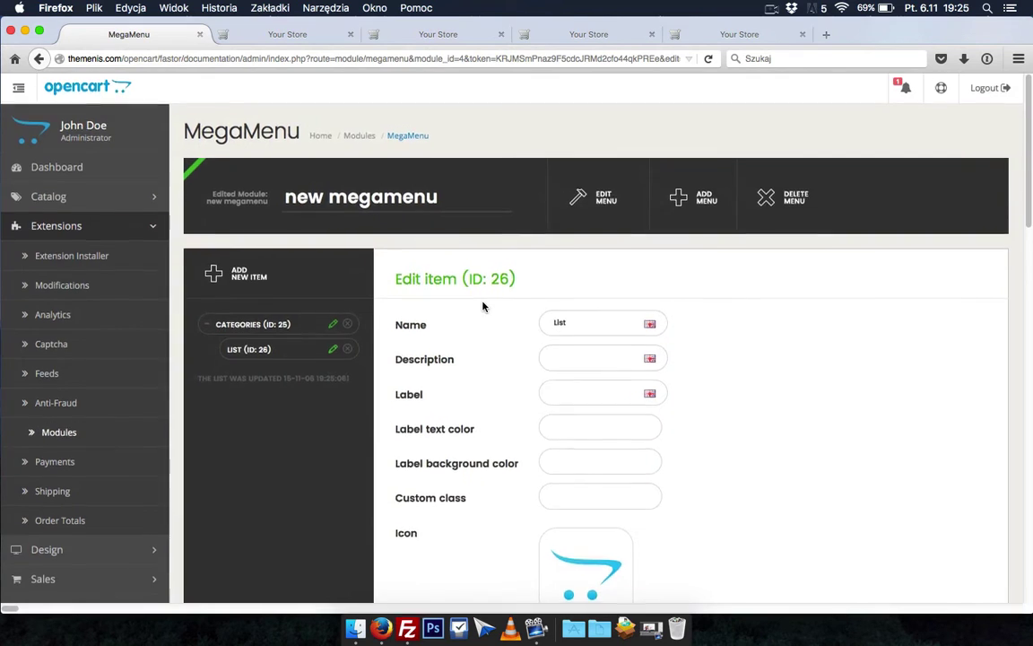
# Add the custom links Long and New to the List item's links and save the item.
pyautogui.scroll(-10, 482, 307)
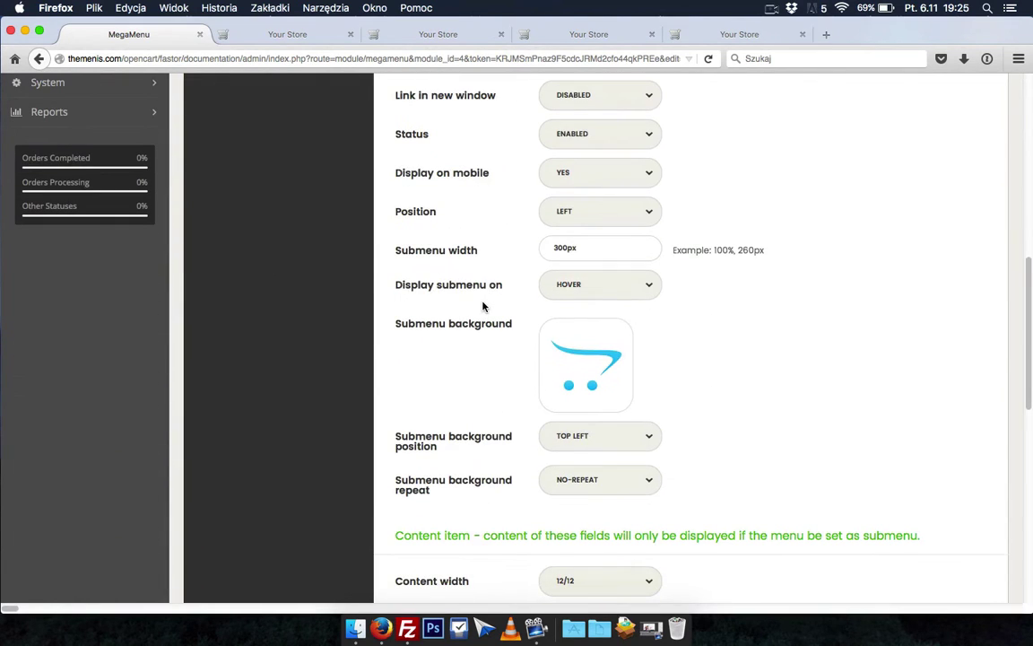
pyautogui.scroll(-12, 481, 306)
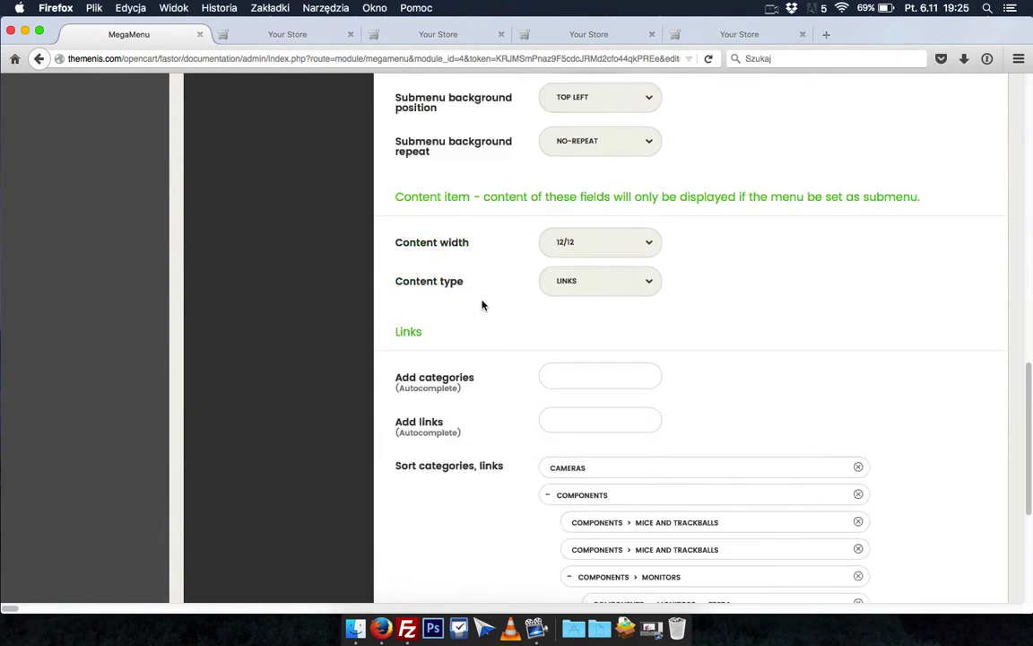
pyautogui.scroll(3, 482, 306)
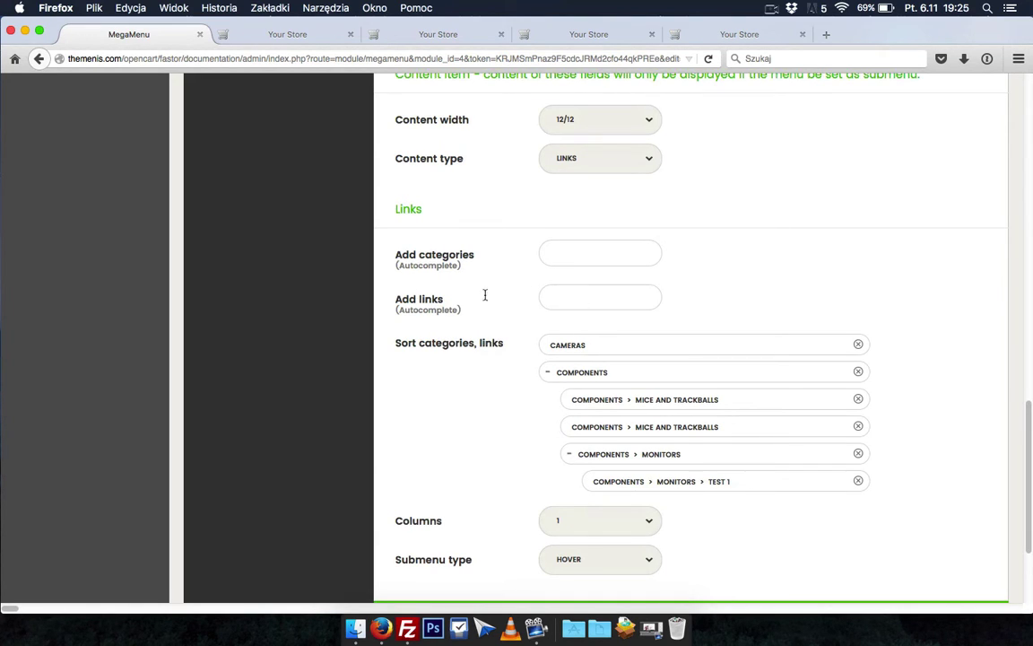
pyautogui.click(604, 292)
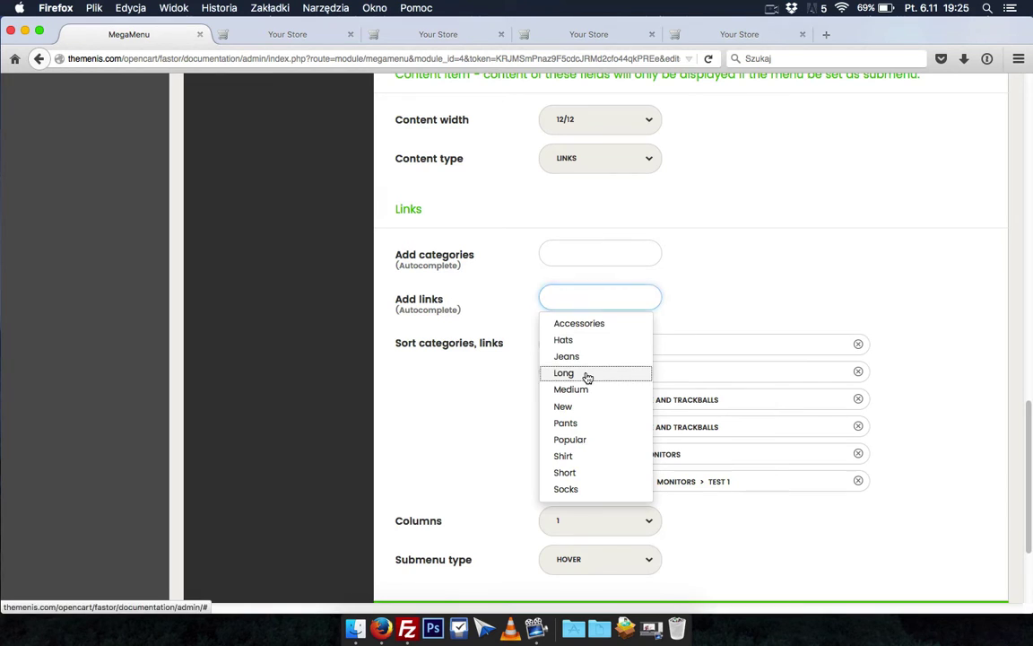
pyautogui.click(587, 374)
pyautogui.click(576, 300)
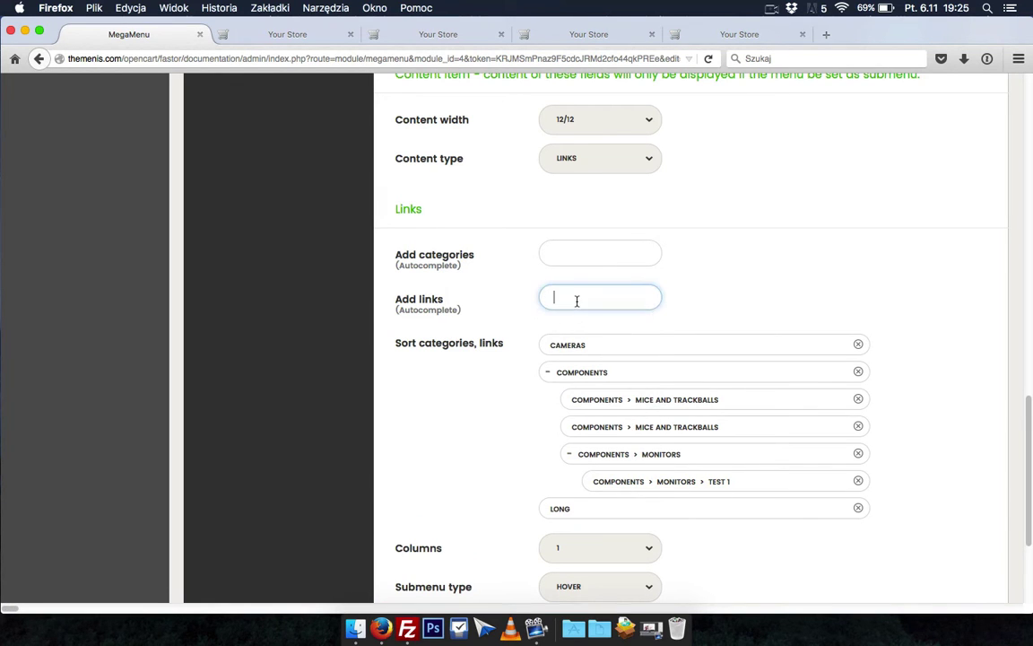
pyautogui.click(615, 343)
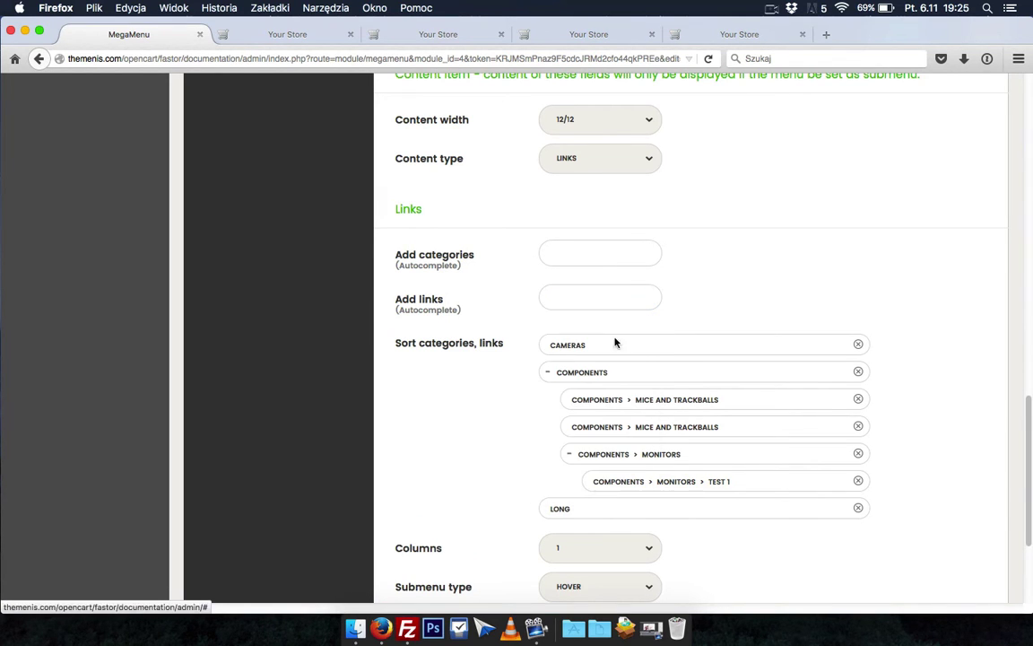
pyautogui.click(547, 301)
pyautogui.click(565, 405)
pyautogui.scroll(-3, 718, 305)
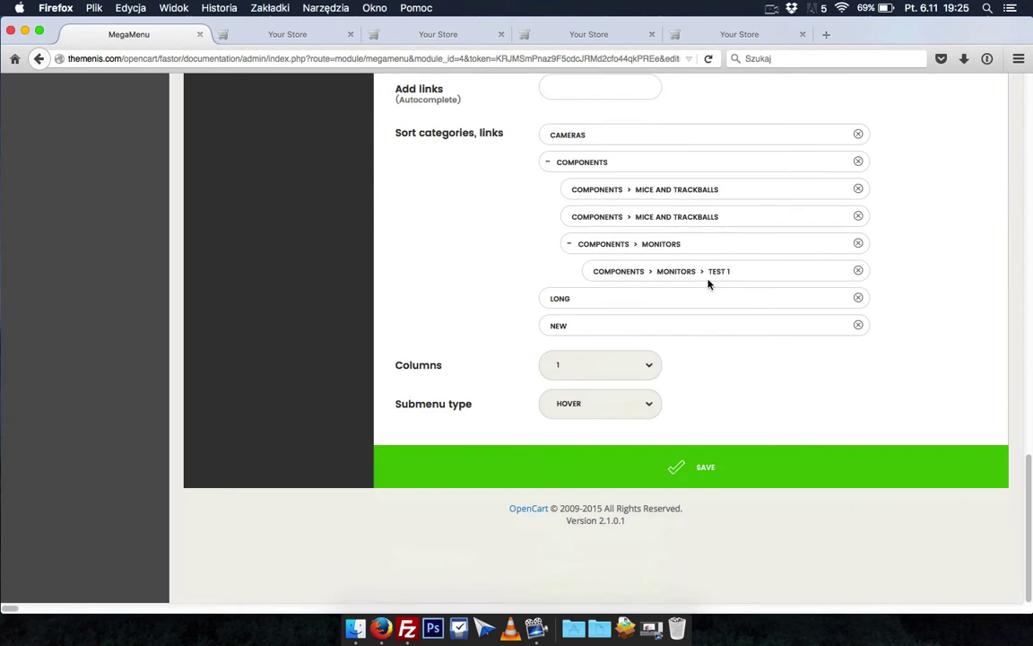
pyautogui.click(674, 470)
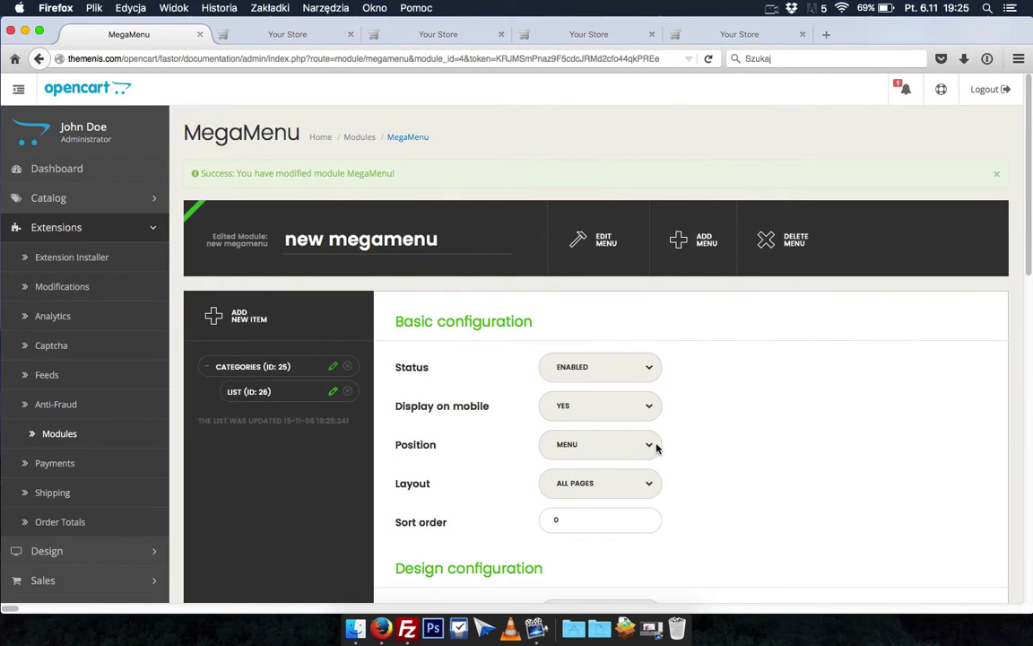
# Open the MegaMenu Manager Links module and look through the existing custom links.
pyautogui.click(54, 434)
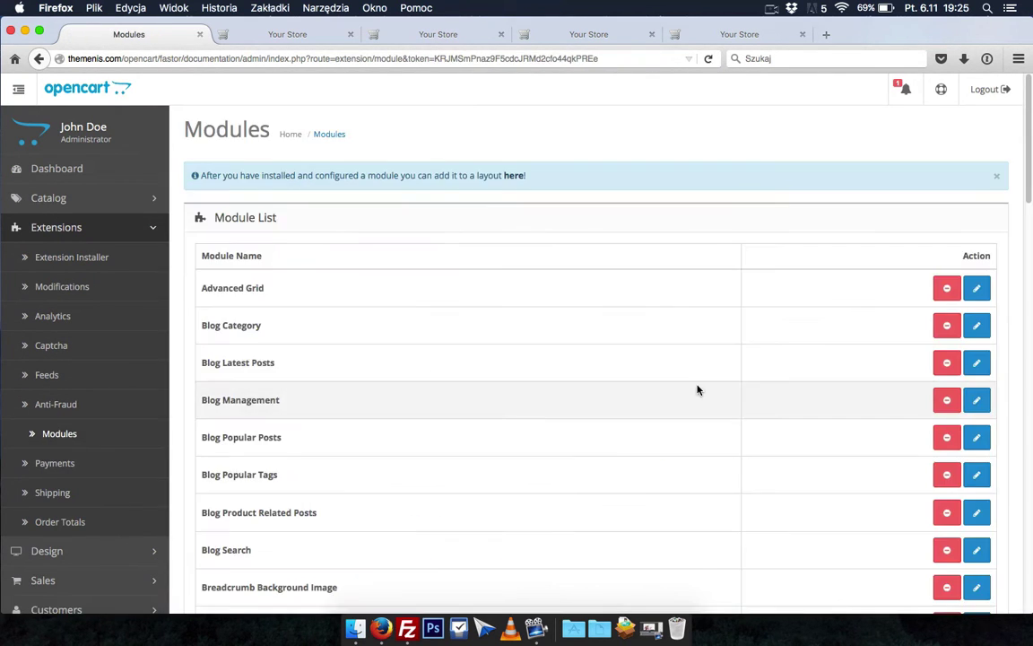
pyautogui.scroll(-5, 698, 389)
pyautogui.scroll(-5, 698, 389)
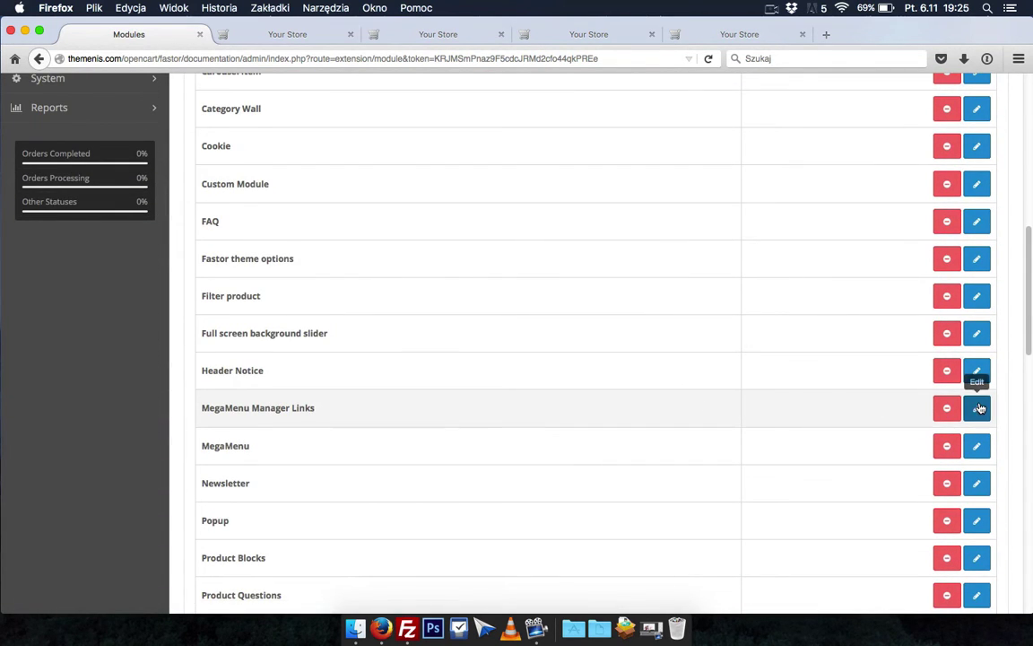
pyautogui.click(979, 408)
pyautogui.scroll(-4, 588, 230)
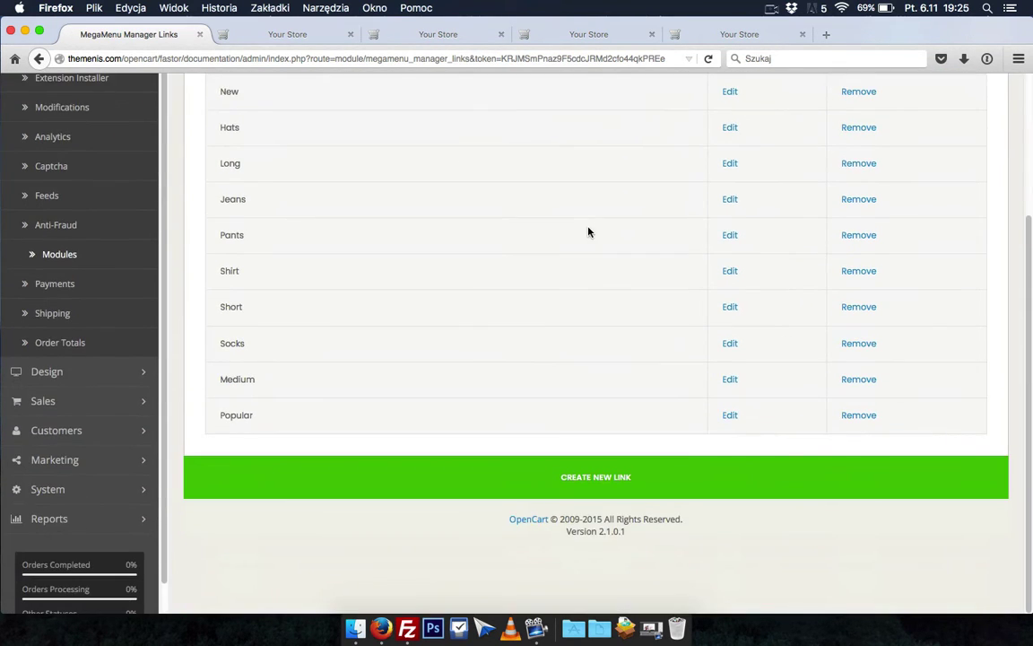
pyautogui.scroll(4, 589, 230)
pyautogui.scroll(-4, 775, 153)
# Open a new custom link's settings and review its link name, URL, label and image fields.
pyautogui.click(585, 478)
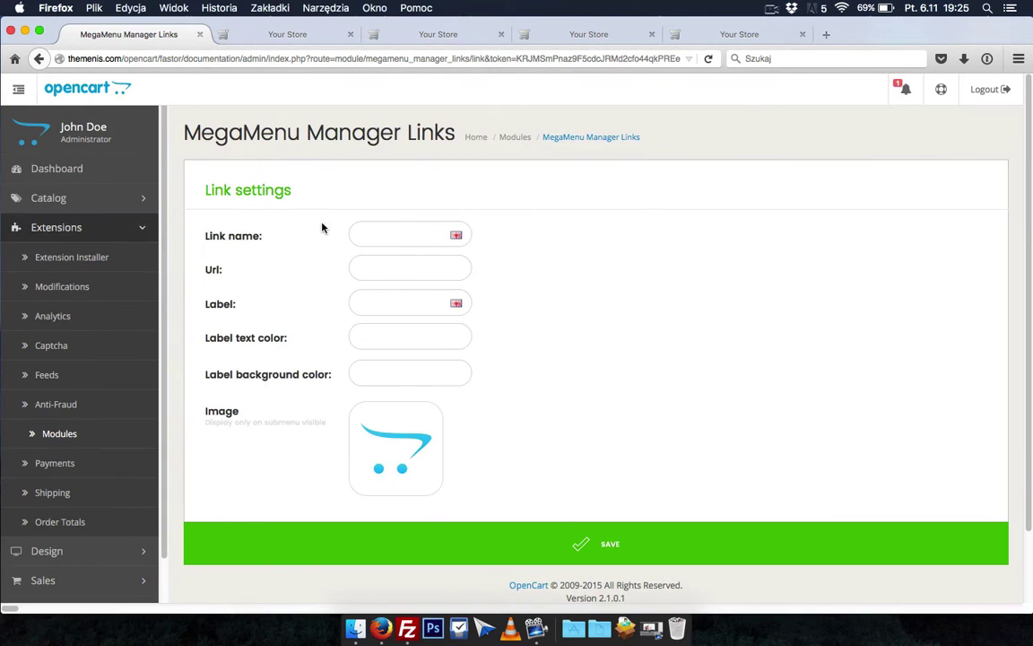
pyautogui.click(370, 235)
pyautogui.click(376, 271)
pyautogui.click(380, 305)
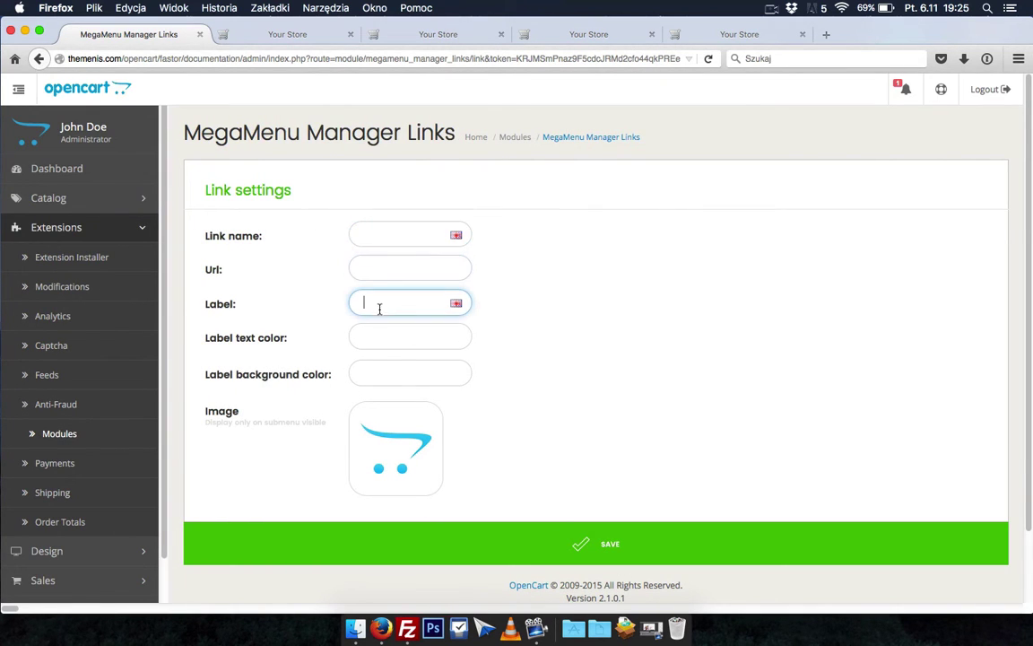
pyautogui.click(408, 445)
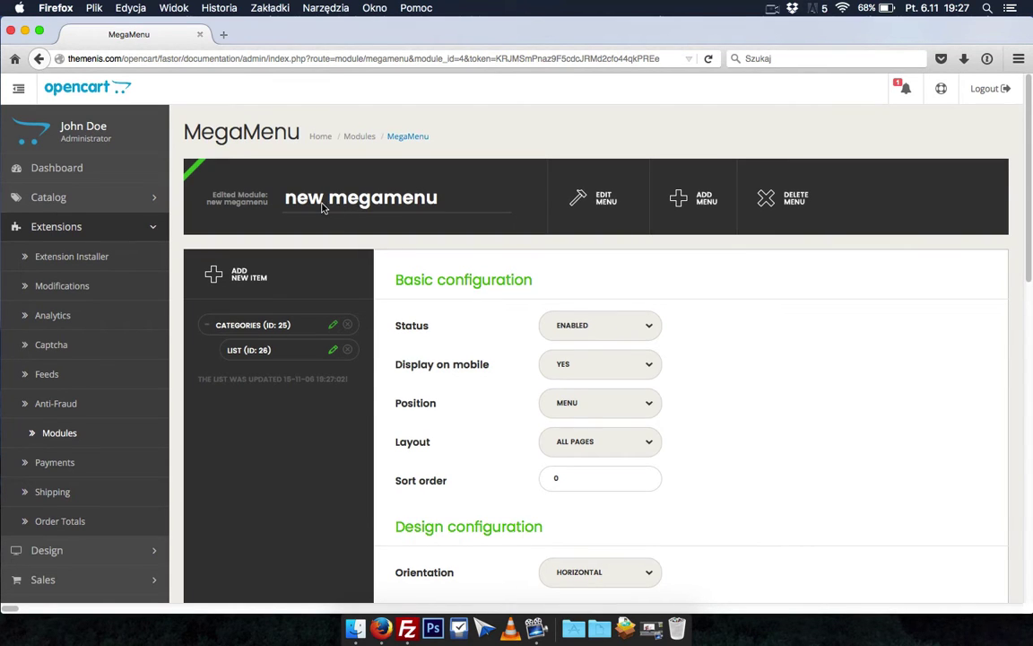
# Create a menu item named "Prodcuts" with the link "#" and a 100% submenu width, and save it.
pyautogui.click(325, 267)
pyautogui.click(570, 326)
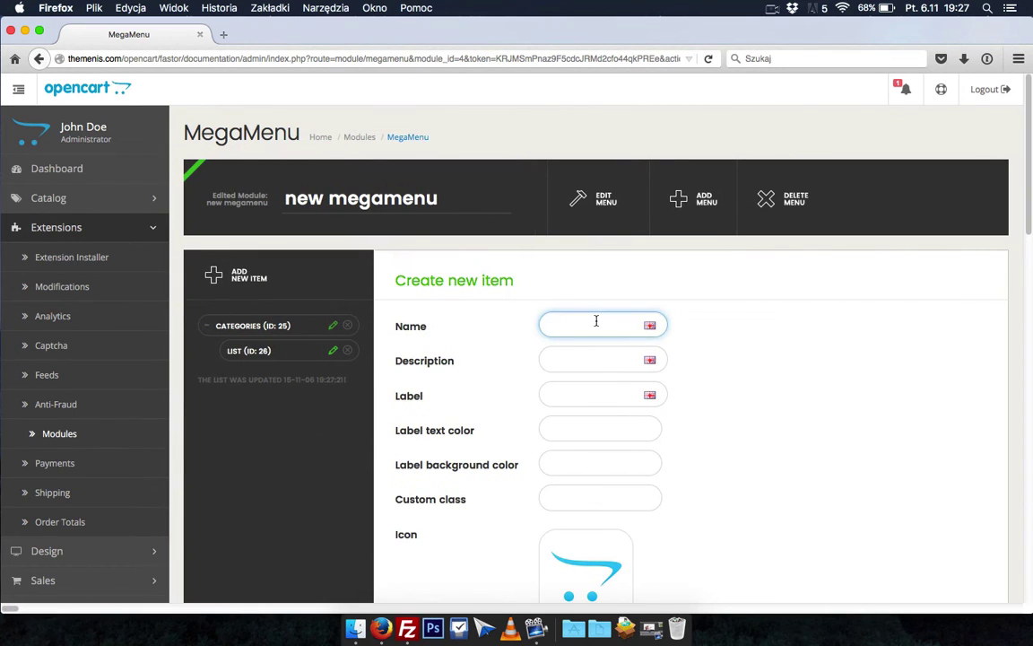
pyautogui.write('Prodcu')
pyautogui.scroll(-10, 709, 233)
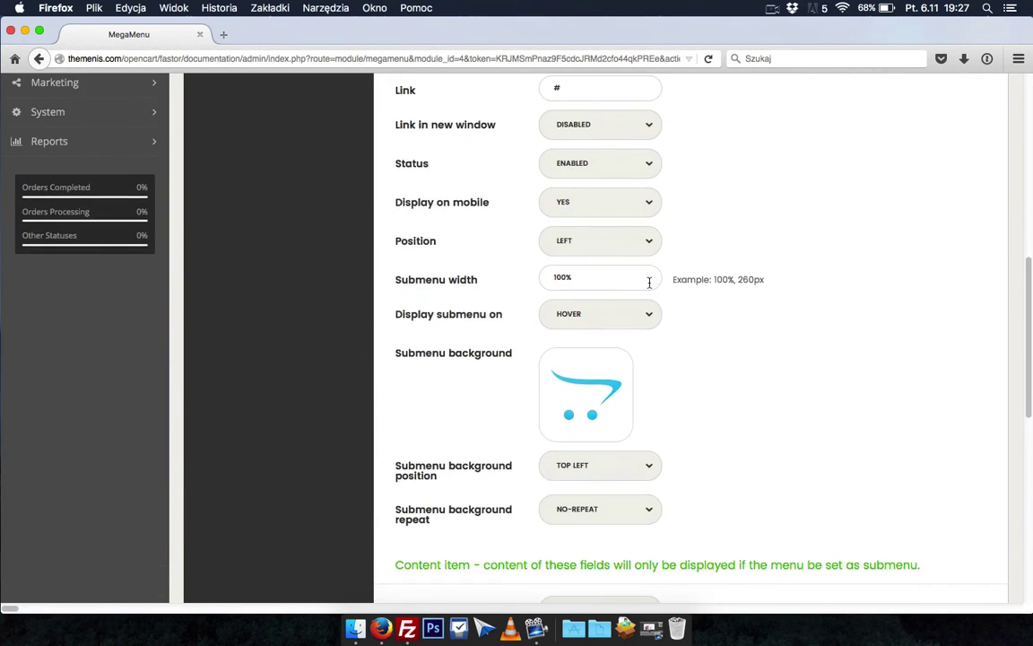
pyautogui.click(605, 279)
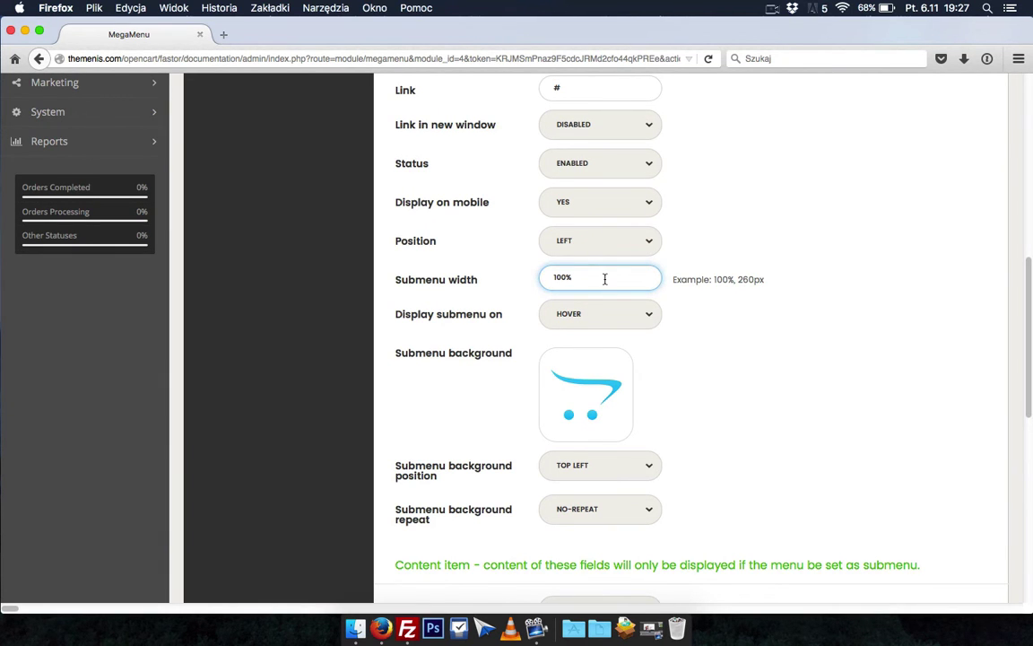
pyautogui.scroll(-10, 724, 245)
pyautogui.click(715, 464)
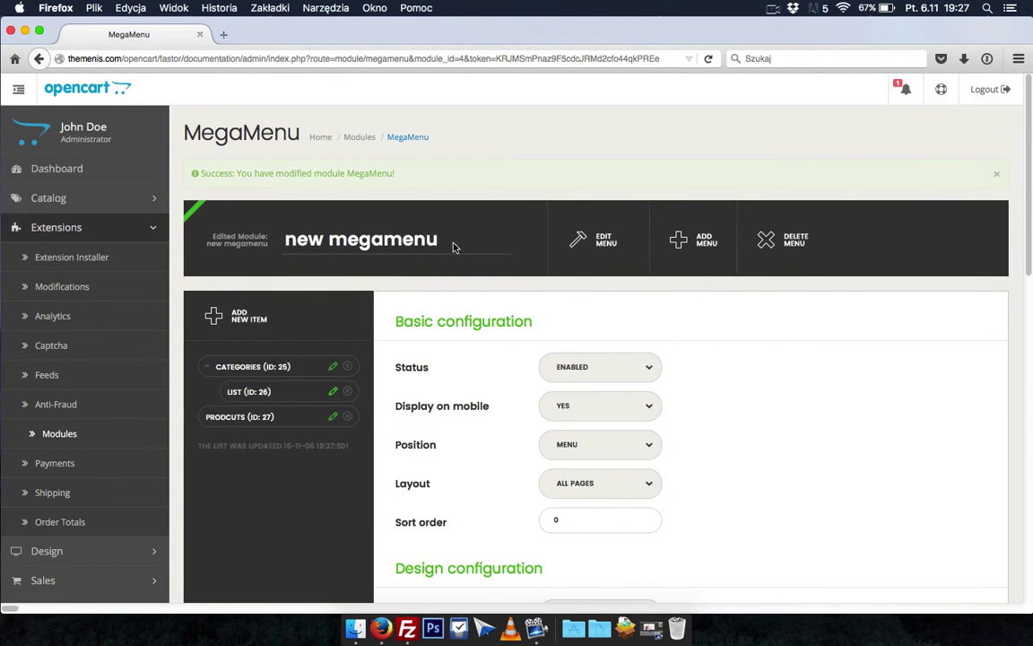
# Add a menu item named "product 1" with a content width of 3/12 and the content type Product.
pyautogui.click(225, 316)
pyautogui.click(611, 320)
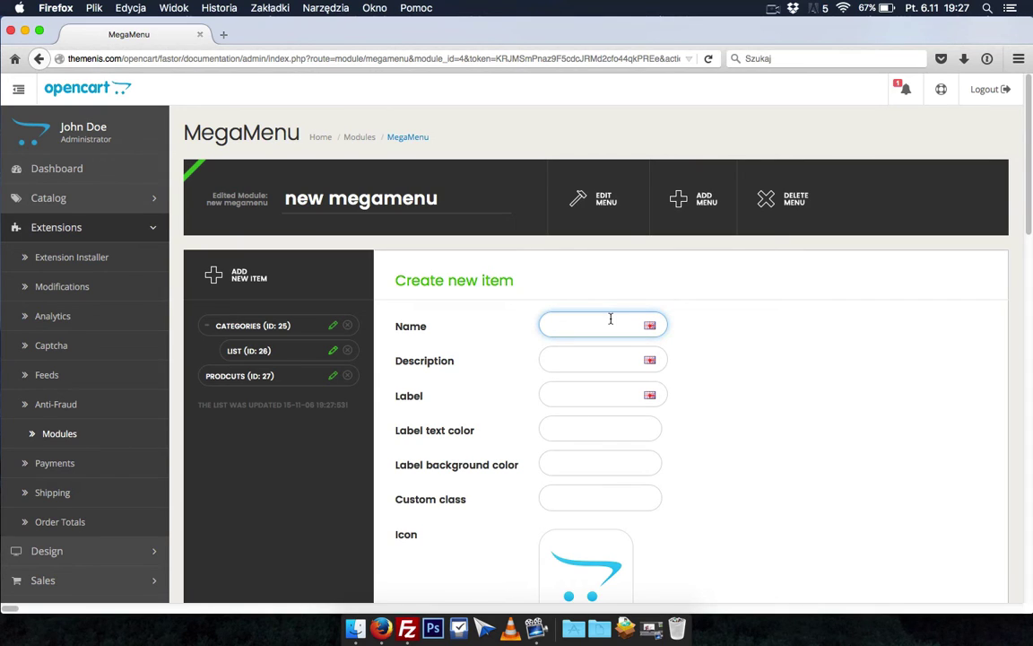
pyautogui.write('pro')
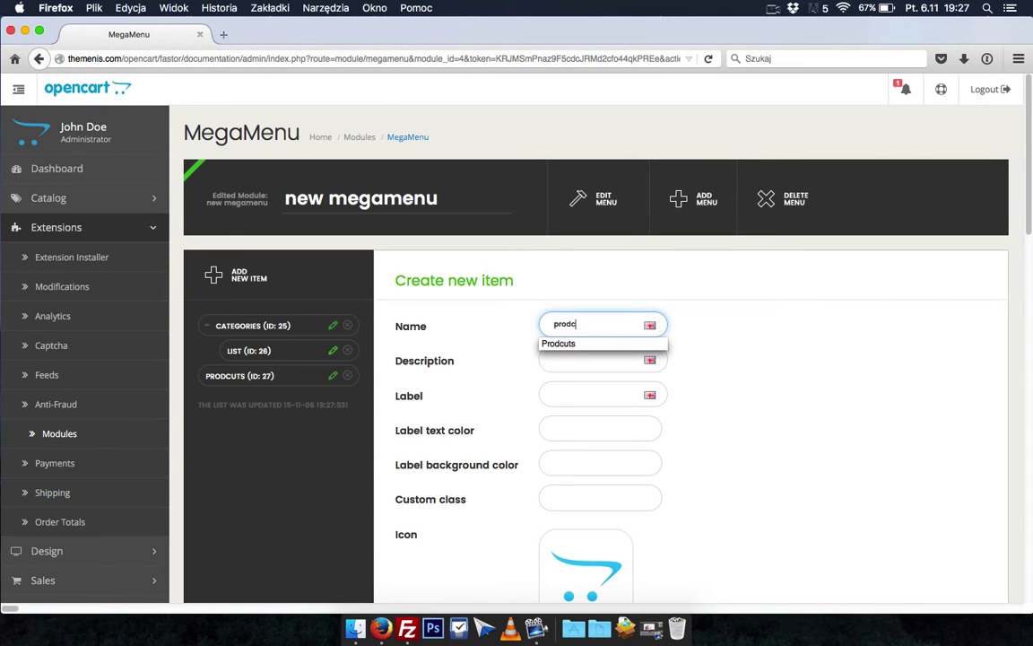
pyautogui.write('duct 1')
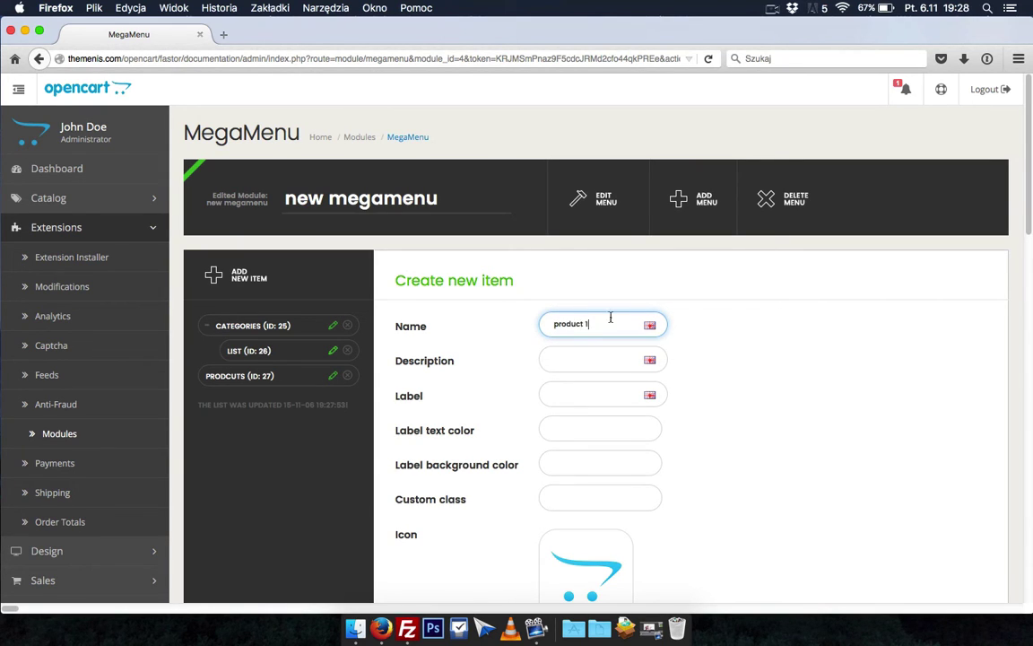
pyautogui.scroll(-10, 719, 313)
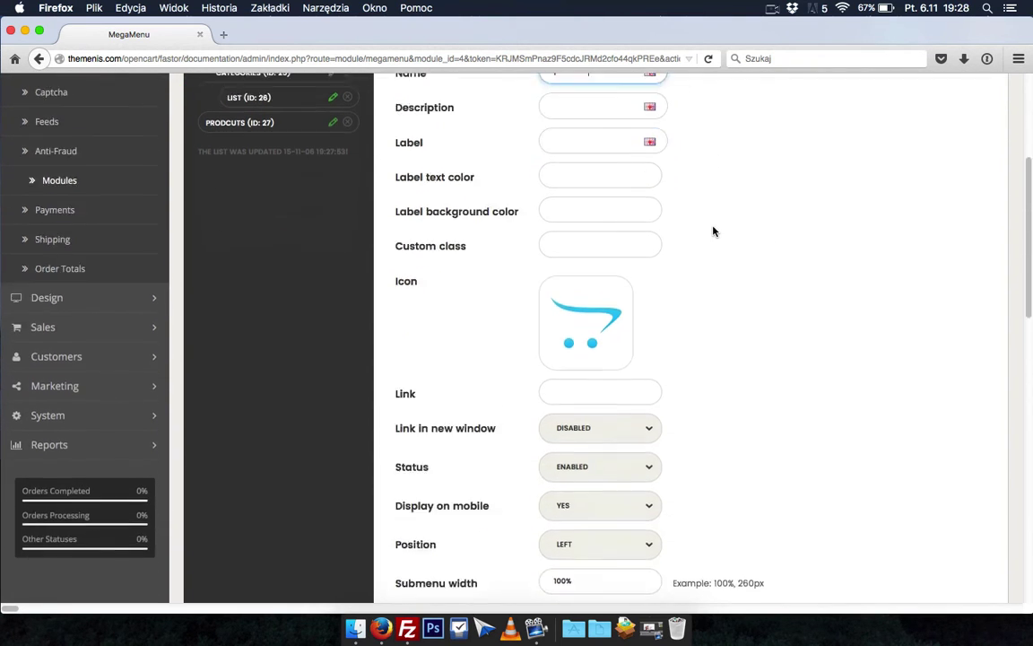
pyautogui.scroll(-5, 715, 230)
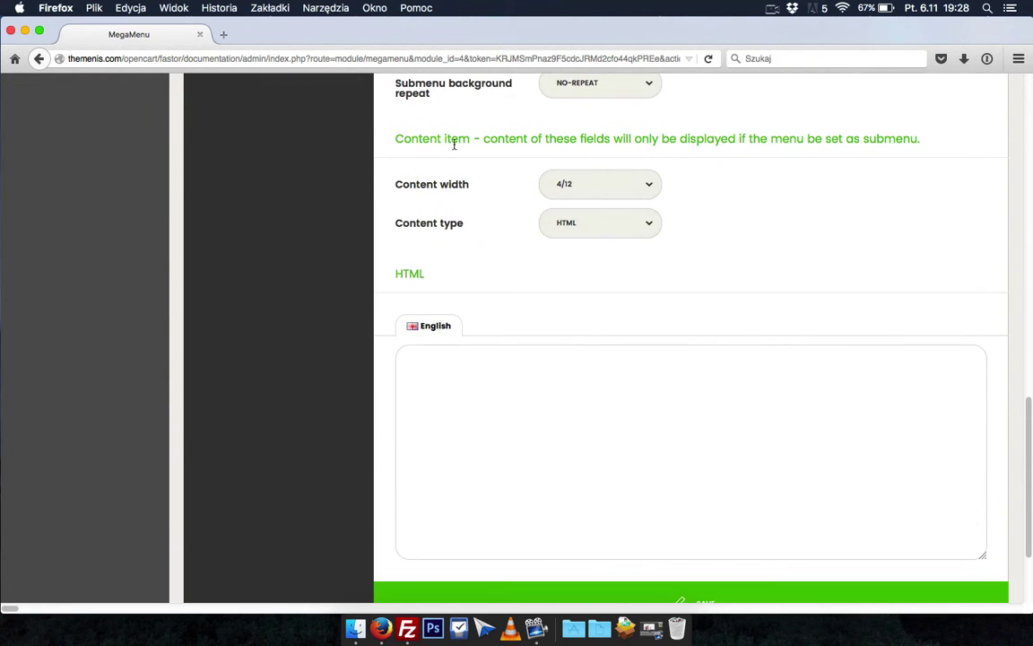
pyautogui.click(621, 185)
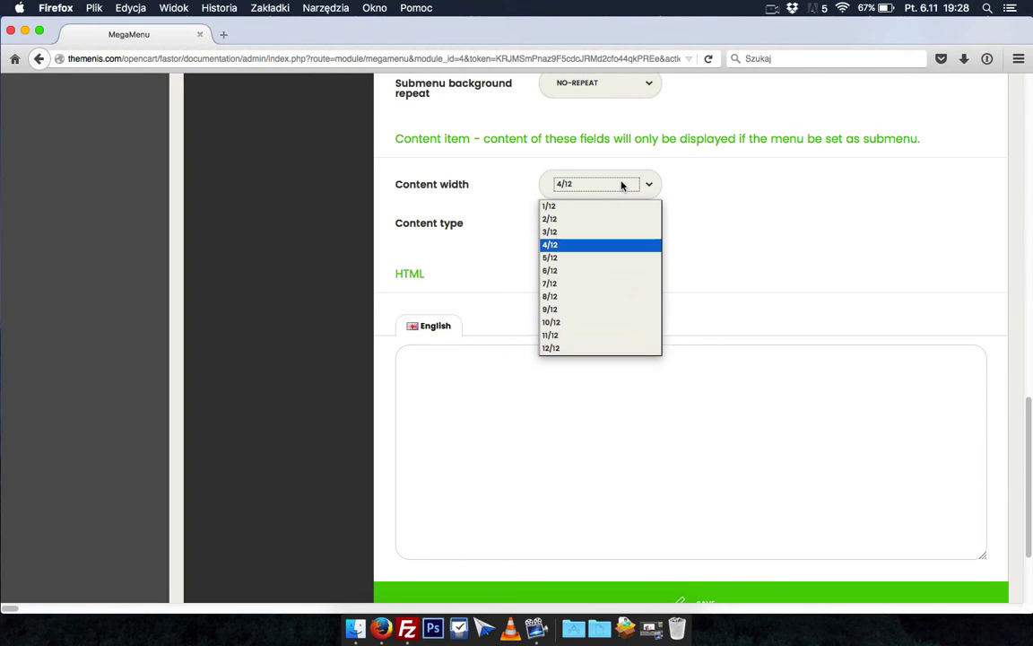
pyautogui.click(574, 232)
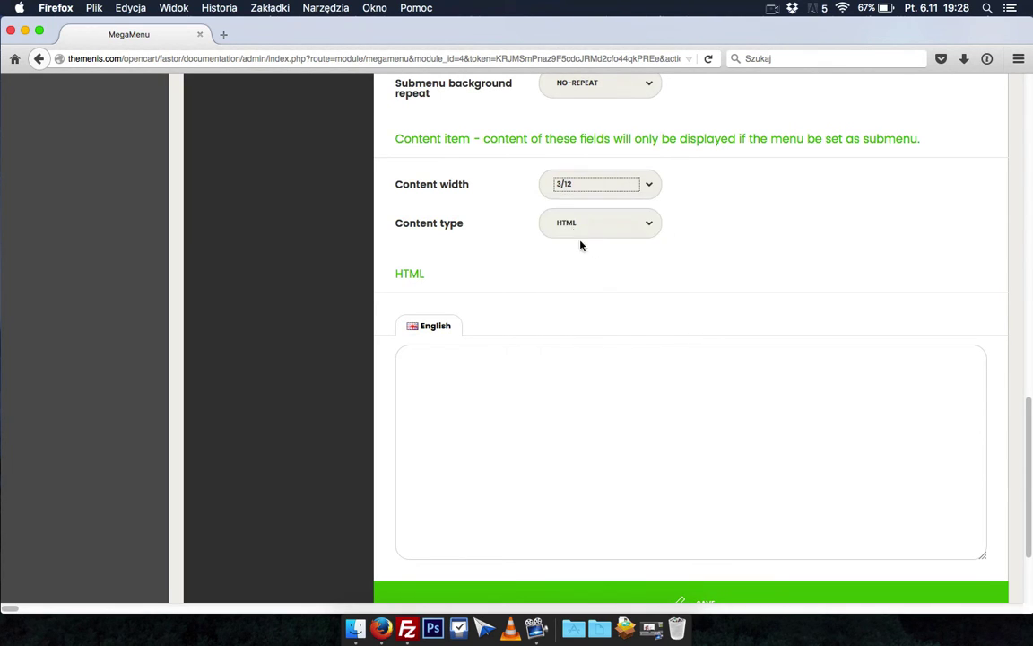
pyautogui.click(588, 230)
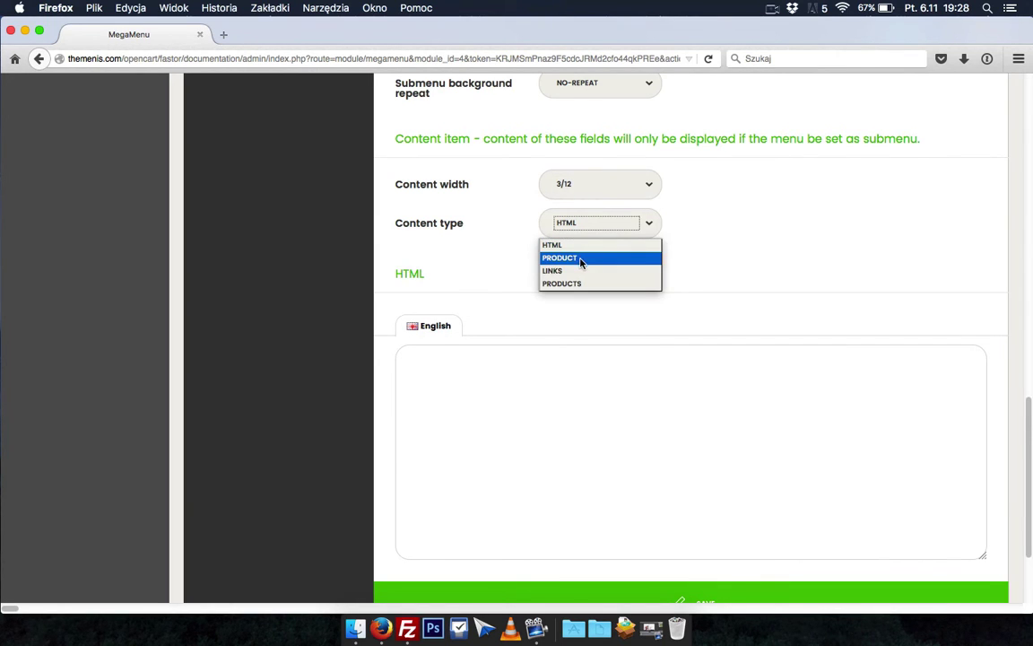
pyautogui.click(583, 259)
# Assign Canon EOS 5D as the item's product with a 140 x 140 px image and save the item.
pyautogui.click(575, 341)
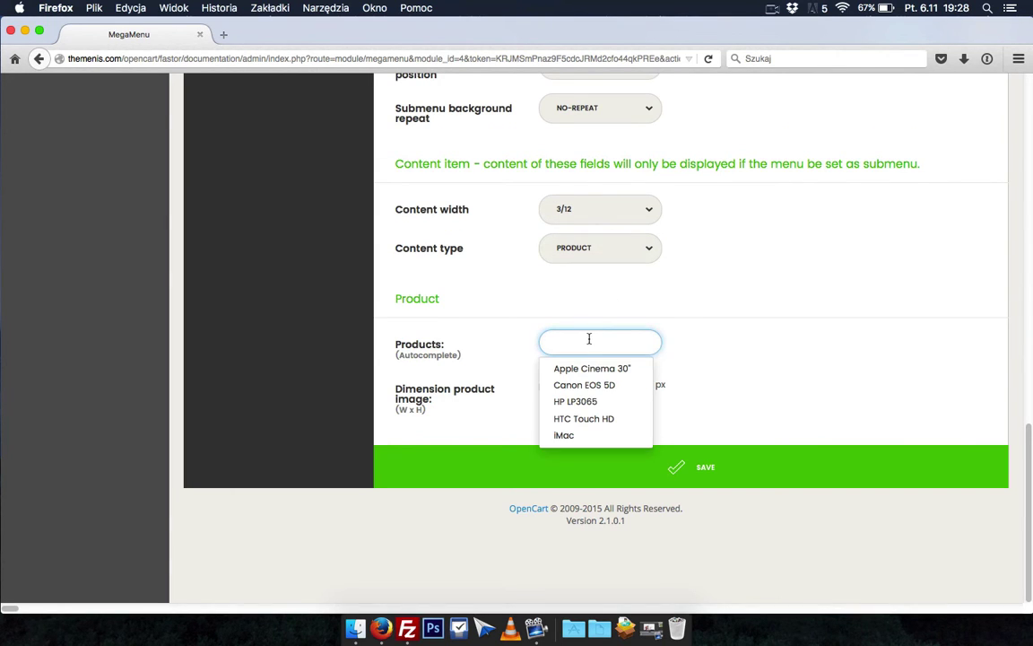
pyautogui.click(607, 384)
pyautogui.doubleClick(556, 385)
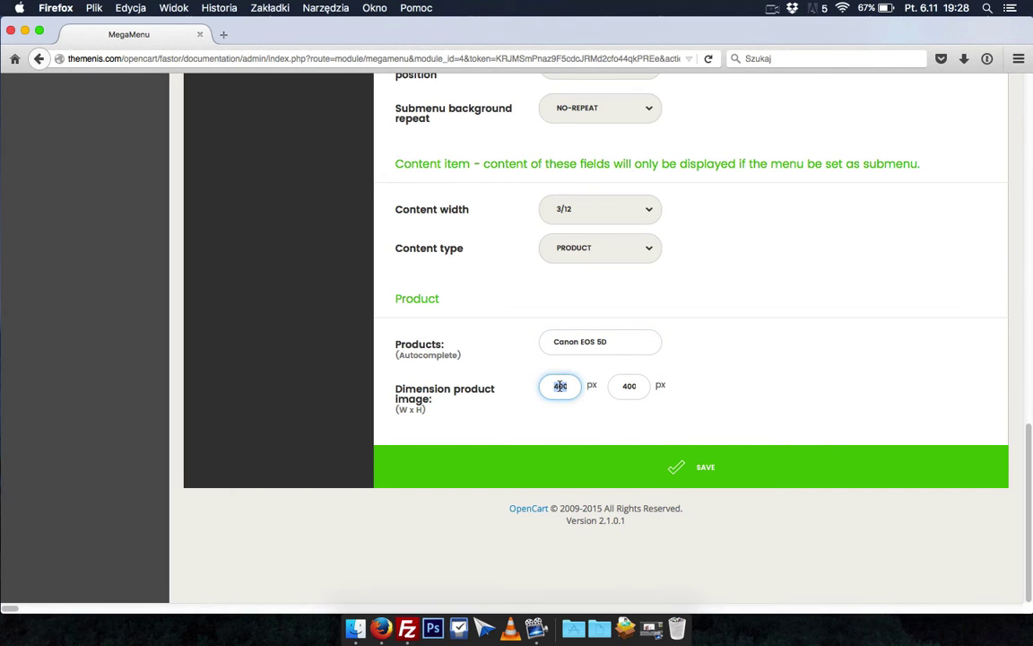
pyautogui.press('Tab')
pyautogui.write('1')
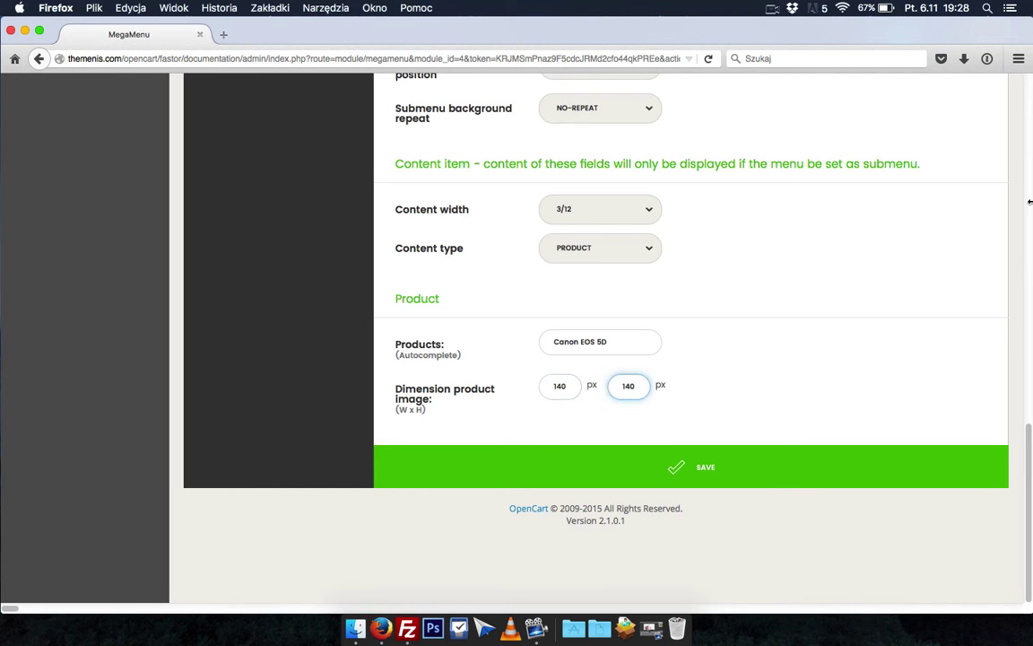
pyautogui.click(918, 342)
pyautogui.click(743, 470)
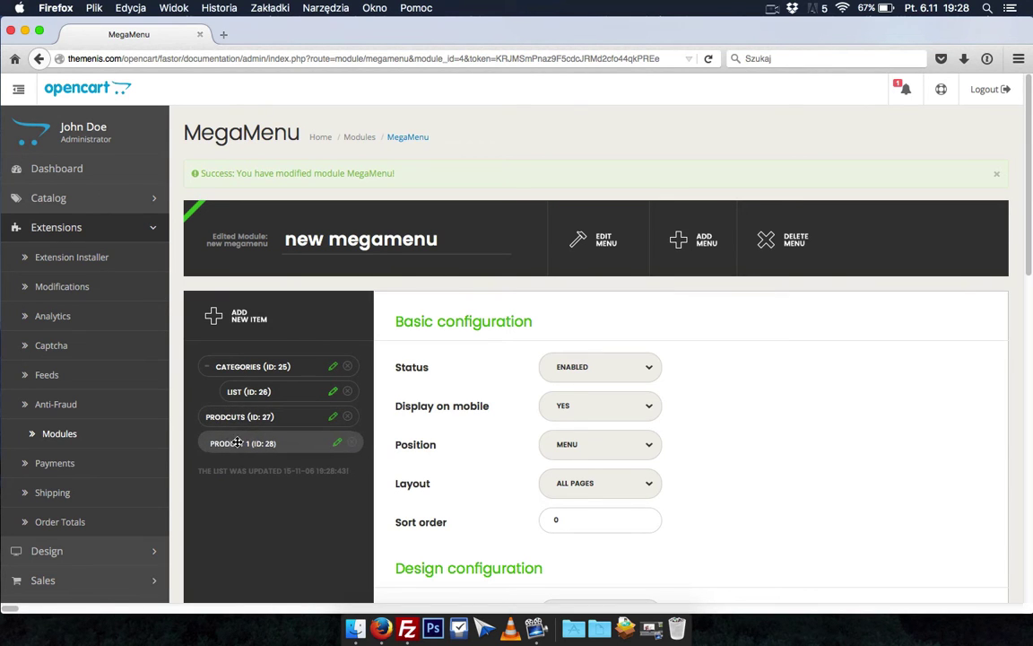
# Nest the Product 1 item under Prodcuts and check the Prodcuts submenu on the storefront.
pyautogui.moveTo(250, 441); pyautogui.dragTo(272, 441)
pyautogui.scroll(-10, 796, 190)
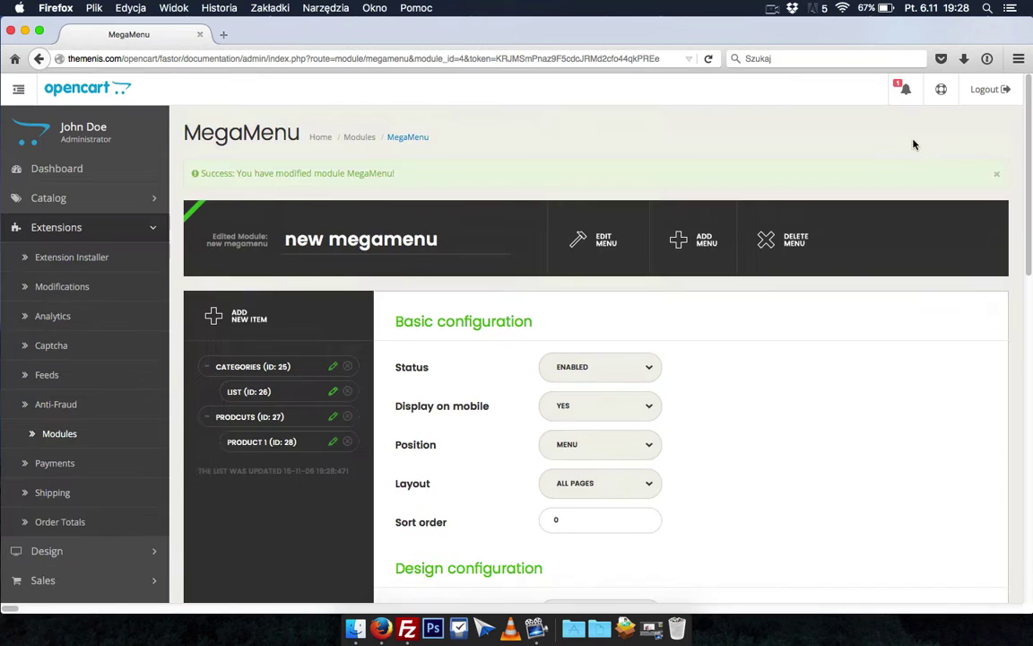
pyautogui.click(905, 88)
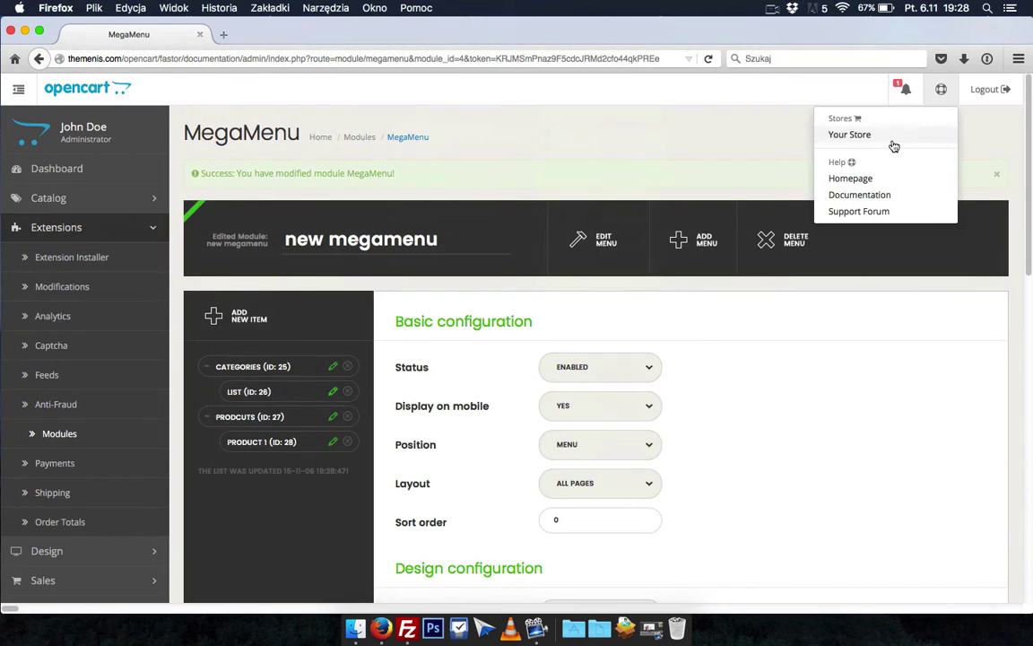
pyautogui.click(893, 141)
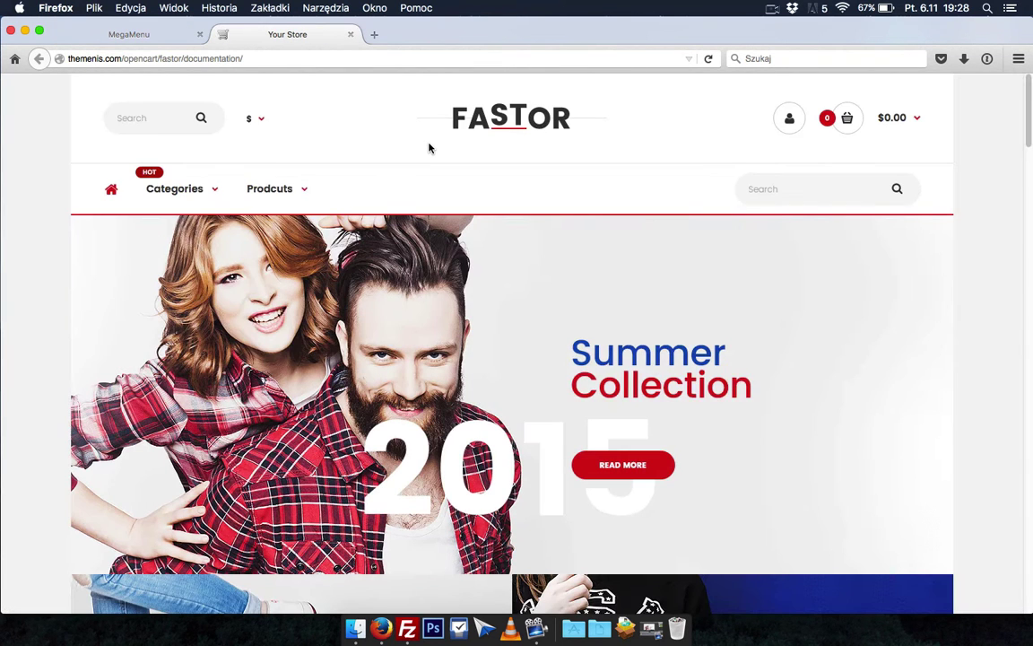
pyautogui.moveTo(267, 192)
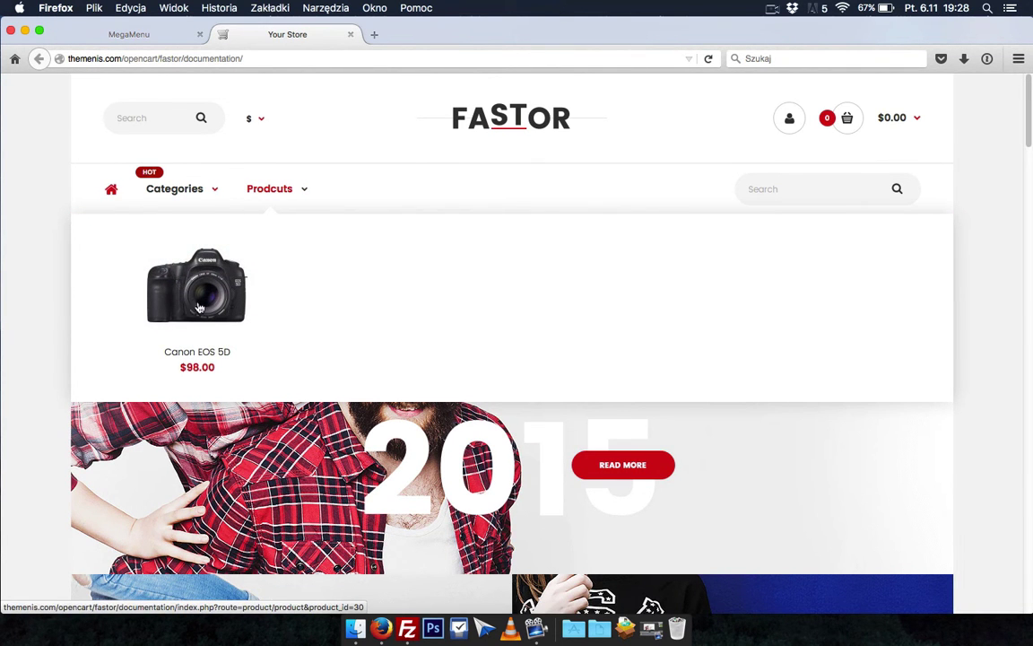
# Return to the MegaMenu administration and start a new menu item named "product 2".
pyautogui.click(159, 34)
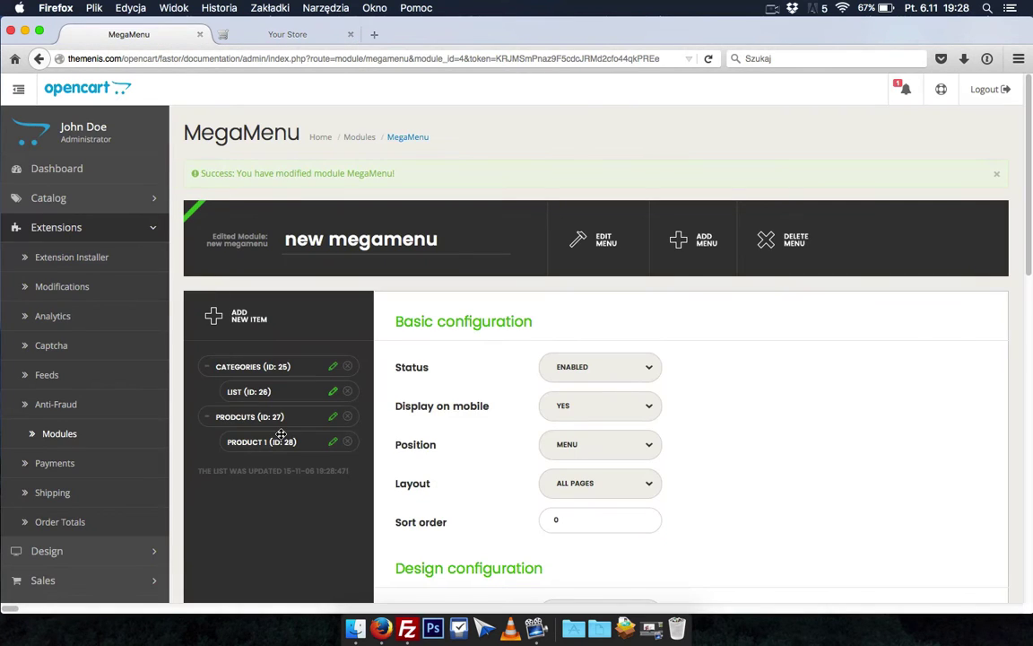
pyautogui.scroll(-1, 451, 273)
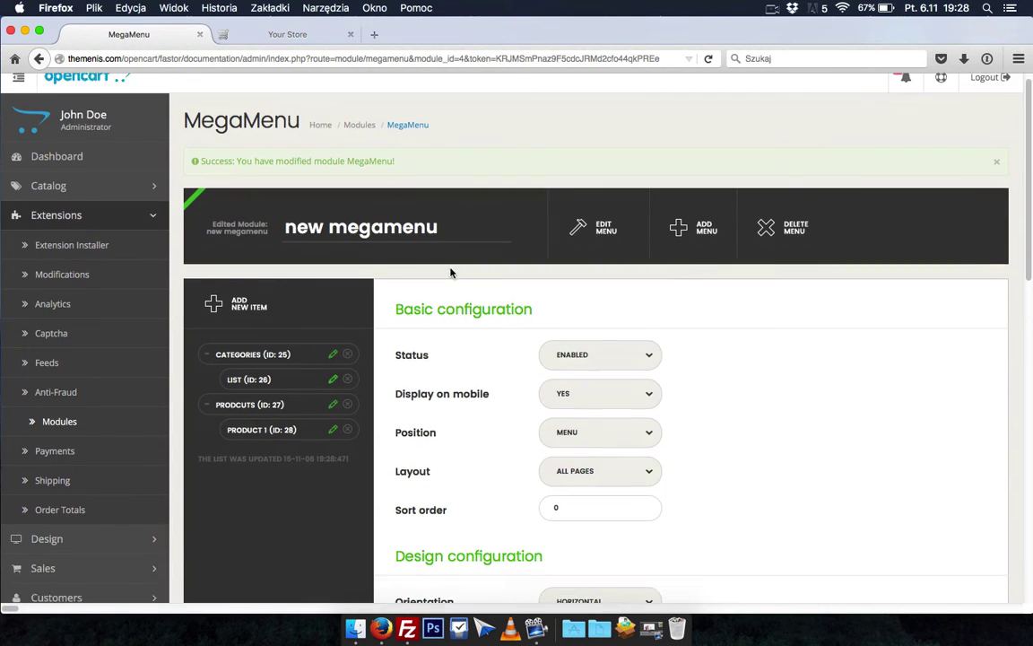
pyautogui.scroll(-1, 451, 273)
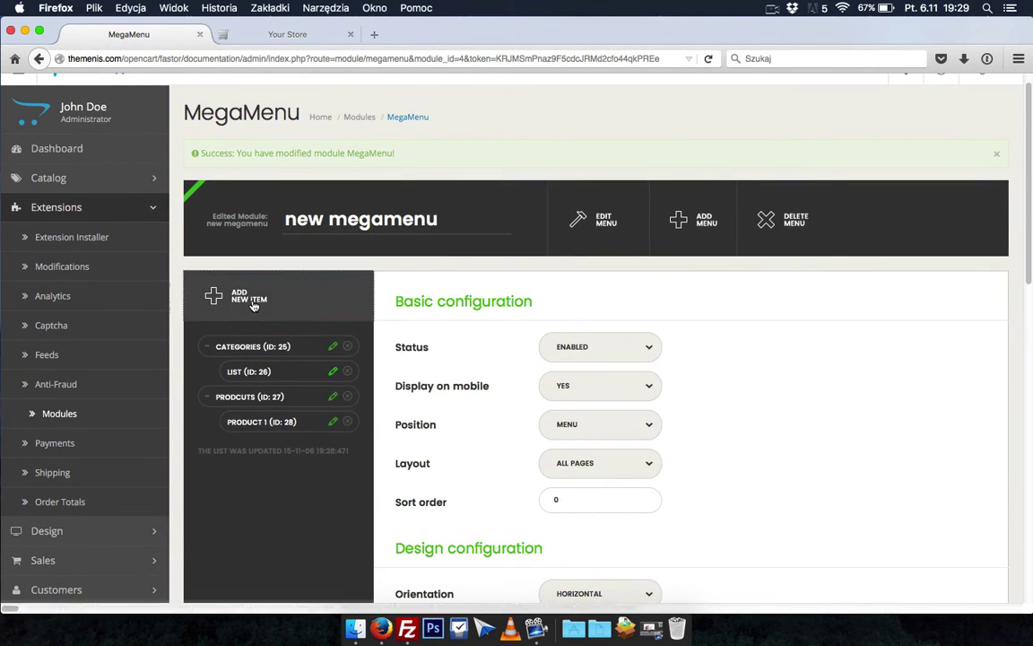
pyautogui.click(252, 306)
pyautogui.click(626, 326)
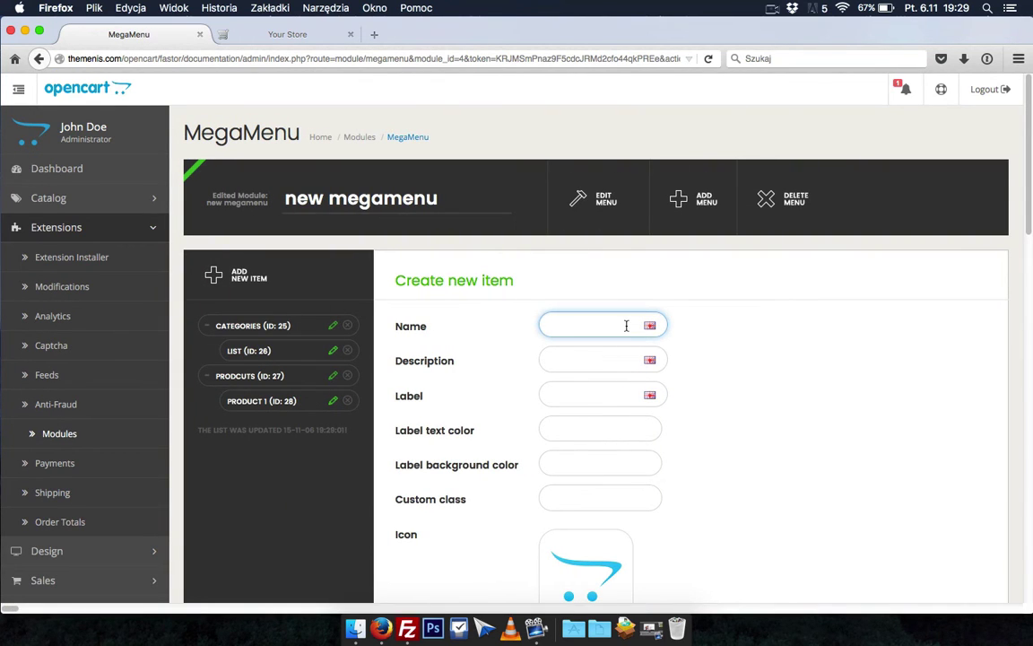
pyautogui.write('product ')
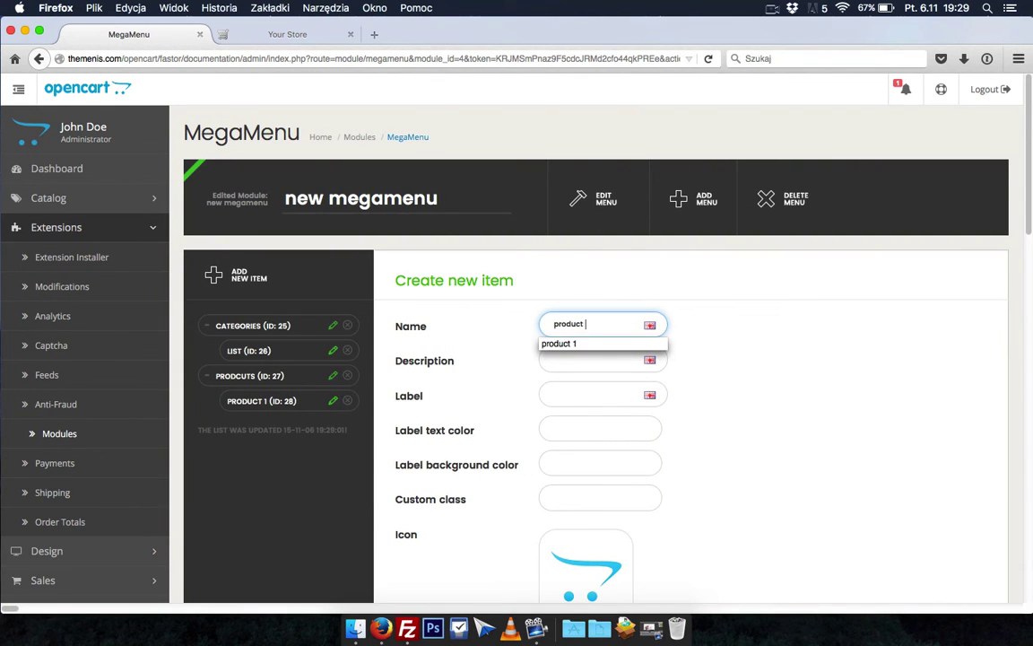
pyautogui.write('1')
# Set the product 2 item's content width to 3/12 and its content type to Product.
pyautogui.scroll(-10, 627, 296)
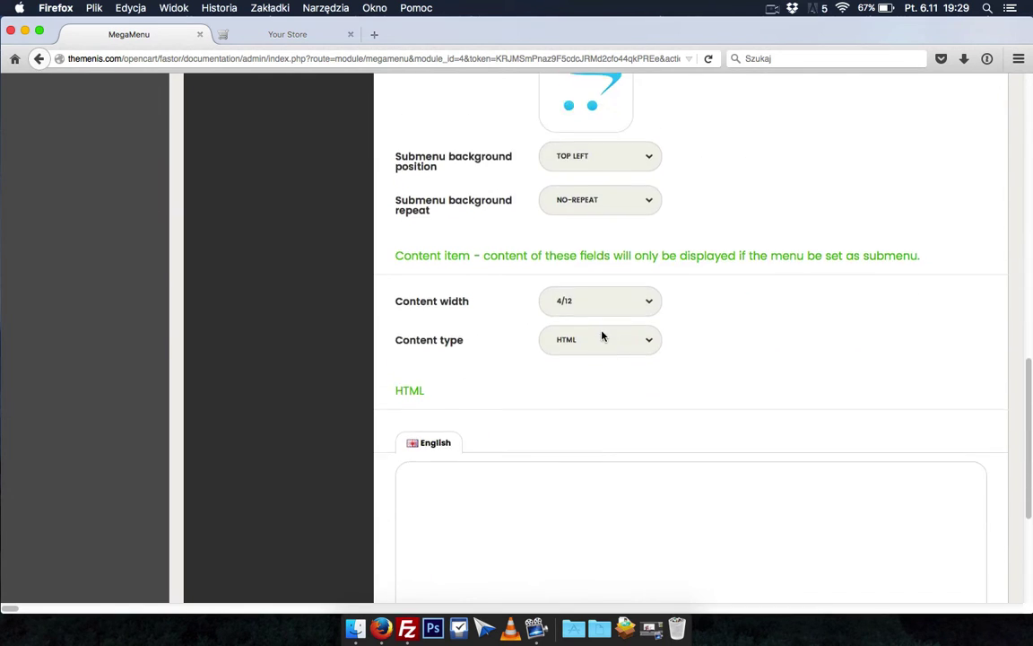
pyautogui.scroll(-2, 602, 336)
pyautogui.click(560, 216)
pyautogui.click(563, 263)
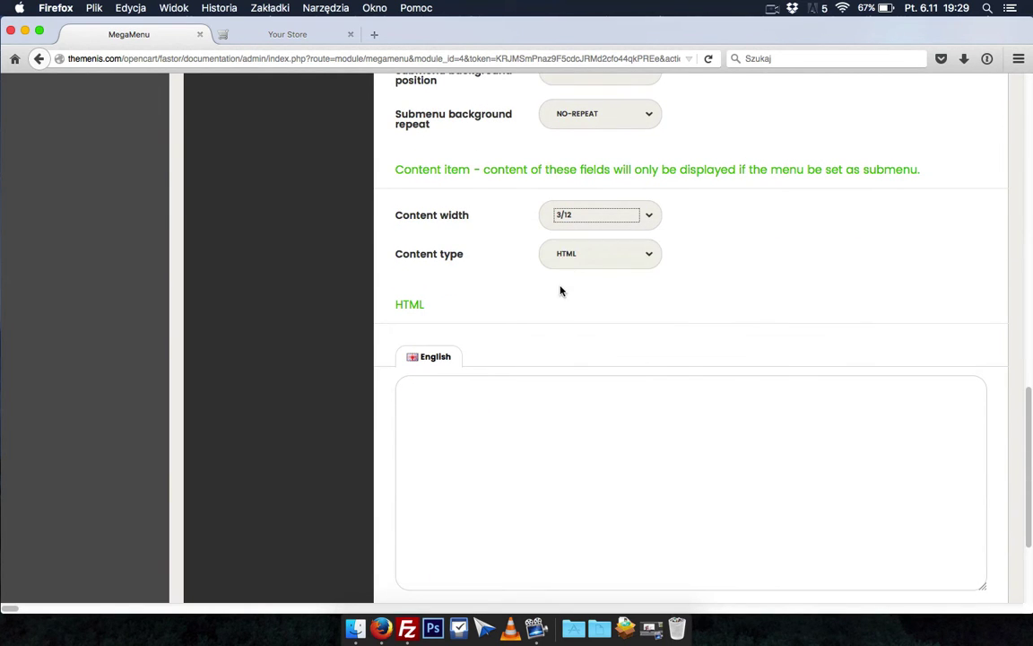
pyautogui.click(579, 260)
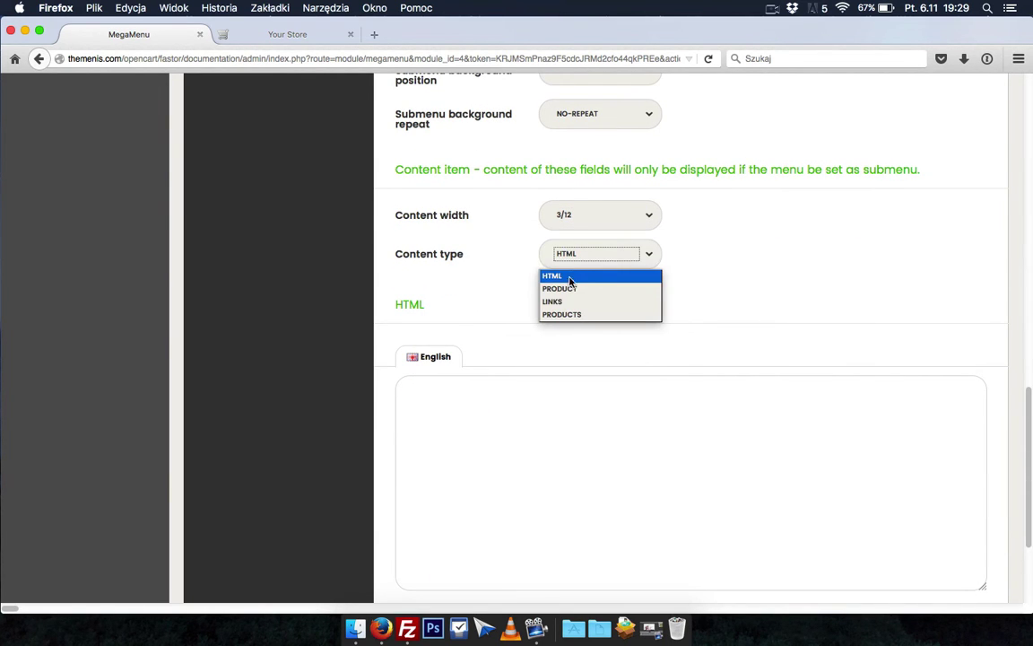
pyautogui.click(568, 288)
# Save product 2 with Apple Cinema 30" as its product and a 140 x 140 px image, and nest it under Prodcuts.
pyautogui.click(574, 342)
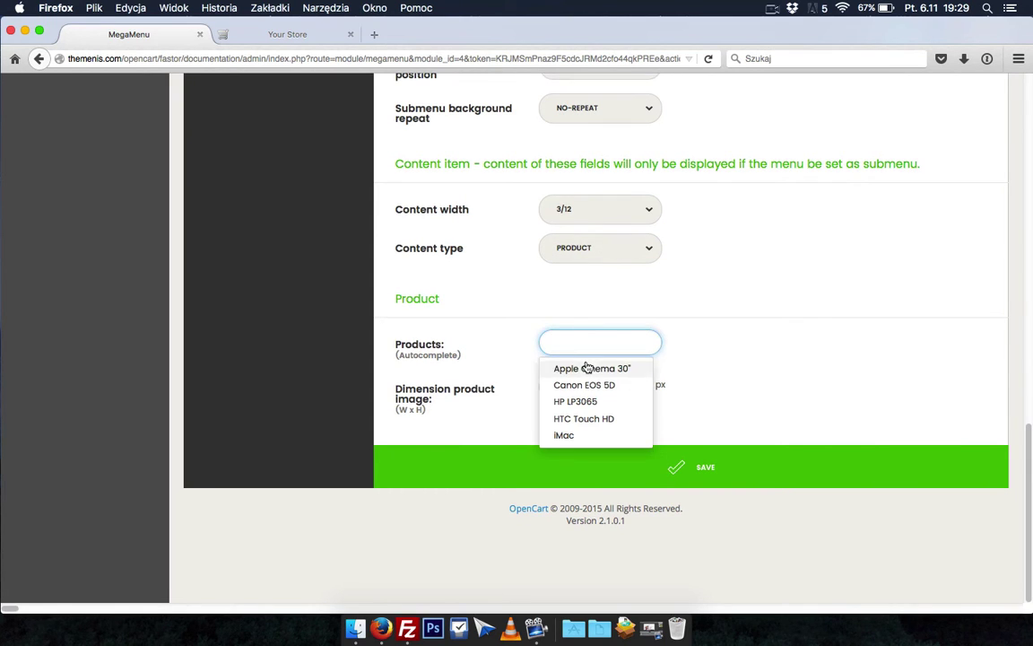
pyautogui.click(590, 364)
pyautogui.doubleClick(562, 387)
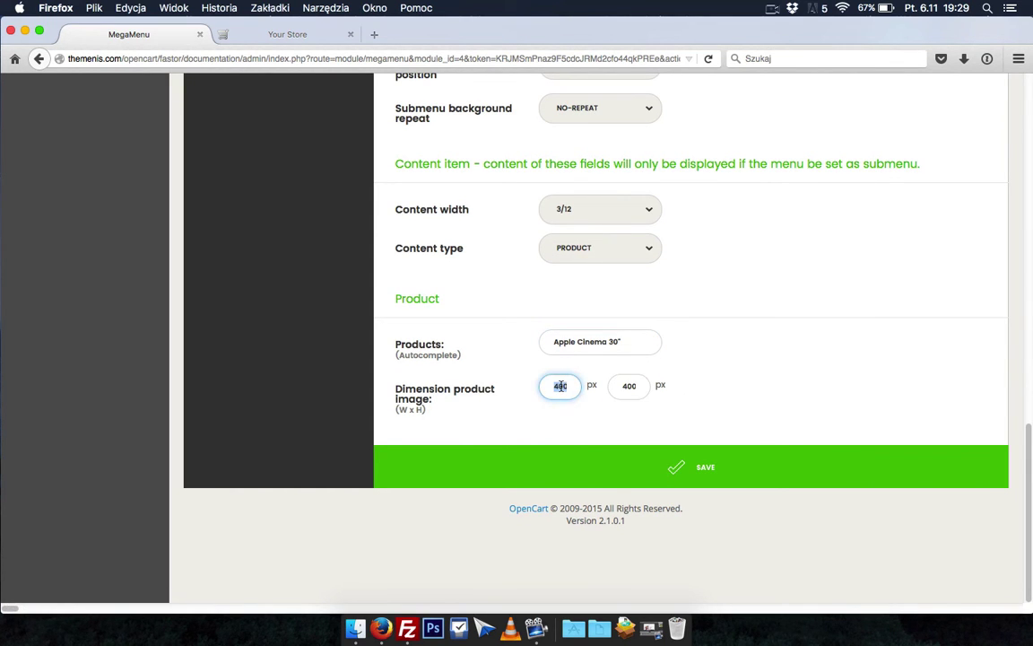
pyautogui.write('140')
pyautogui.press('Tab')
pyautogui.write('140')
pyautogui.press('Return')
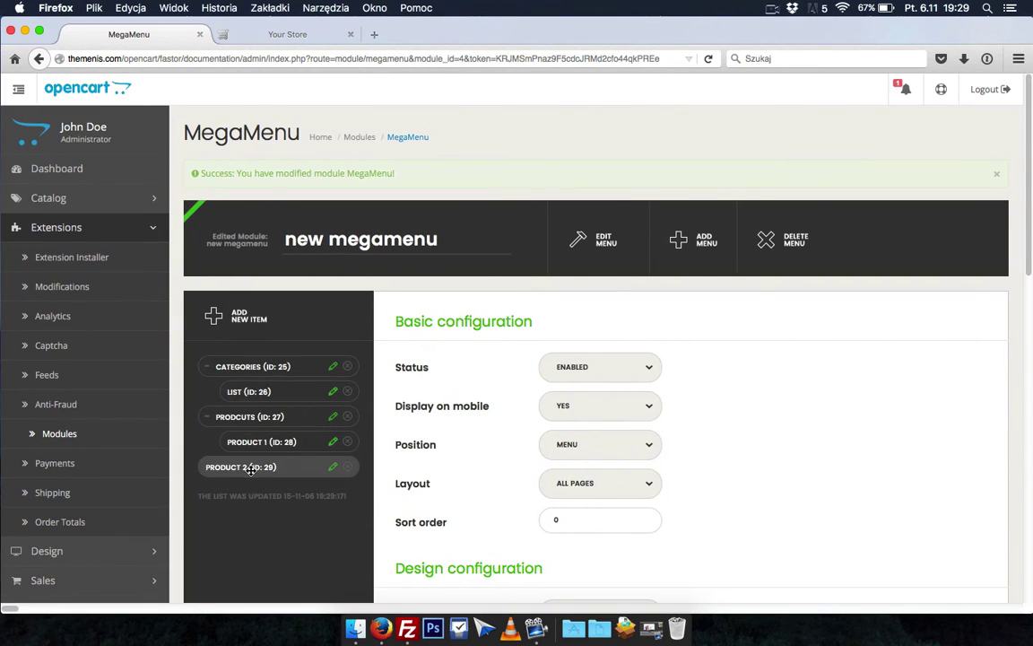
pyautogui.moveTo(250, 468); pyautogui.dragTo(290, 468)
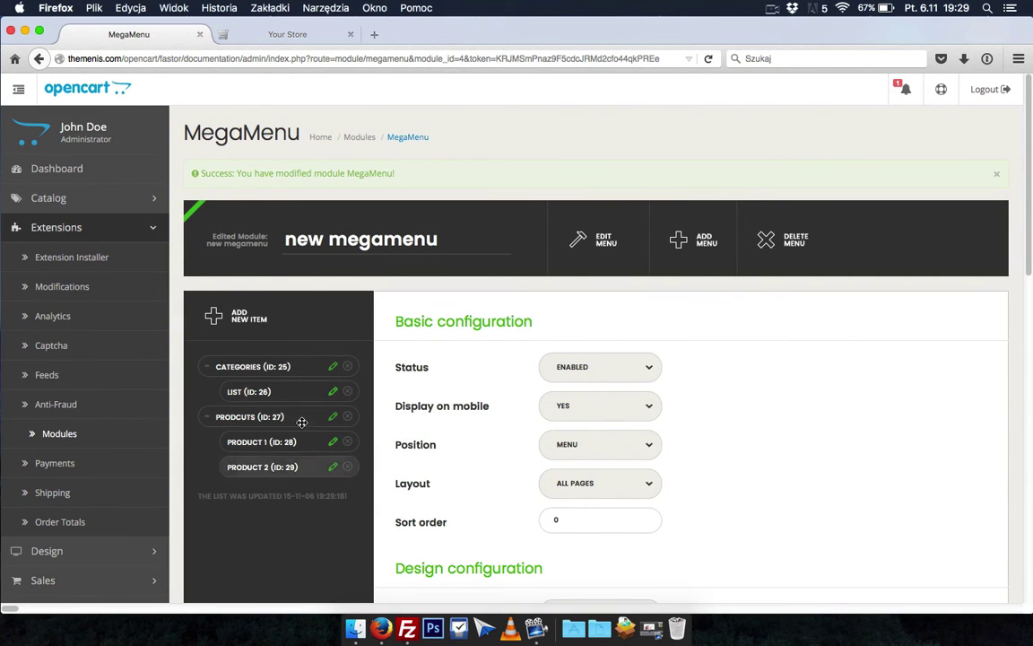
# Add a menu item named "product 3" with a content width of 3/12 and the content type Product.
pyautogui.click(214, 314)
pyautogui.click(569, 326)
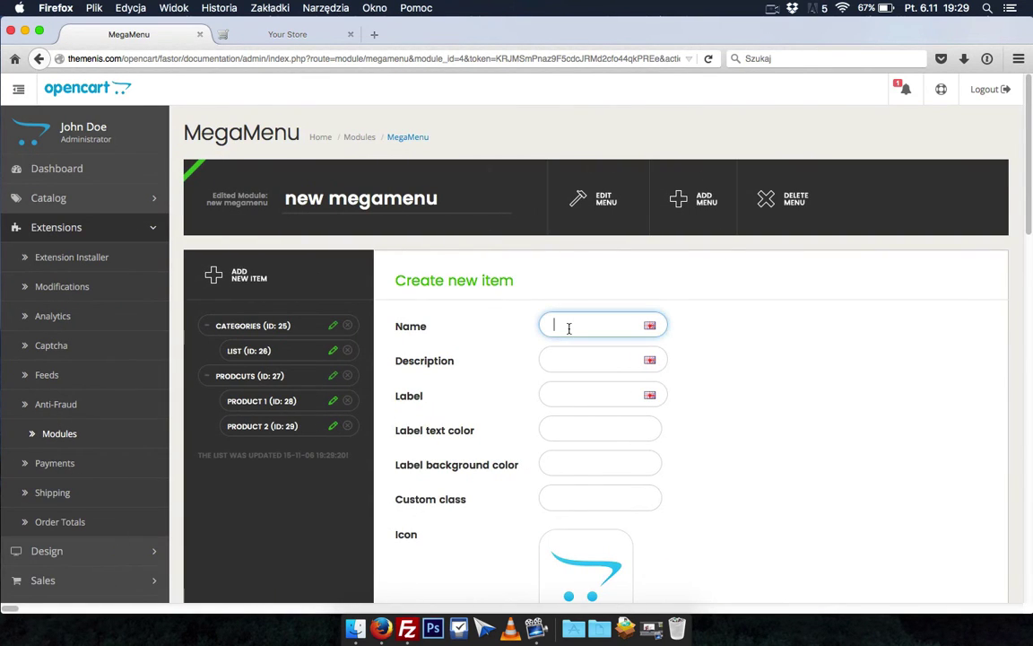
pyautogui.write('product 3')
pyautogui.scroll(-5, 752, 446)
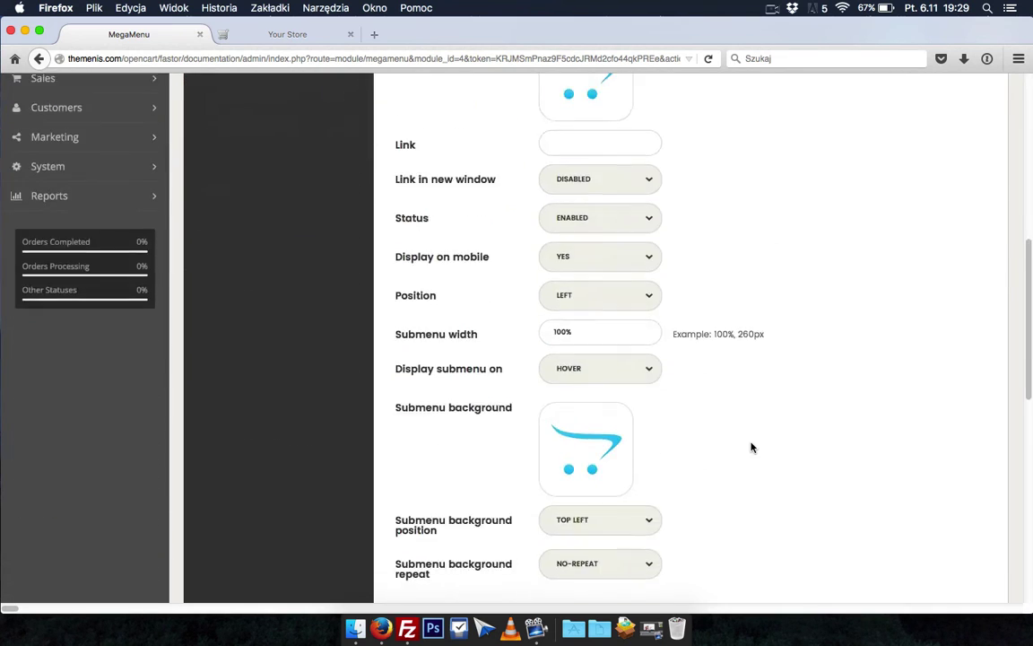
pyautogui.scroll(-5, 752, 446)
pyautogui.click(583, 206)
pyautogui.click(580, 254)
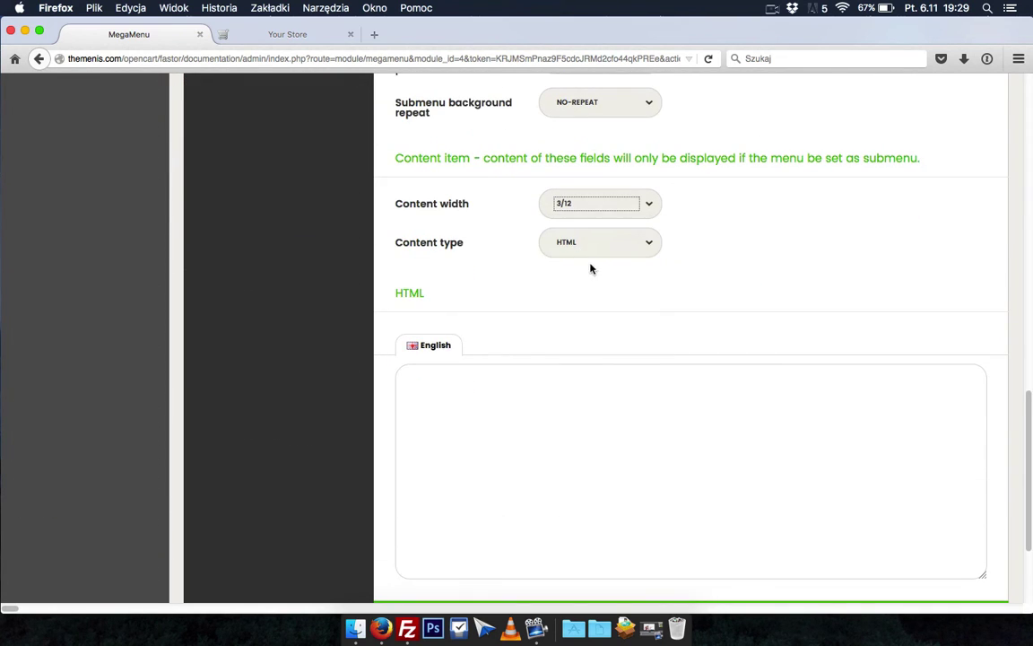
pyautogui.click(601, 244)
pyautogui.click(594, 279)
# Assign HTC Touch HD as product 3's product with a 140 x 140 px image and save the item.
pyautogui.click(585, 350)
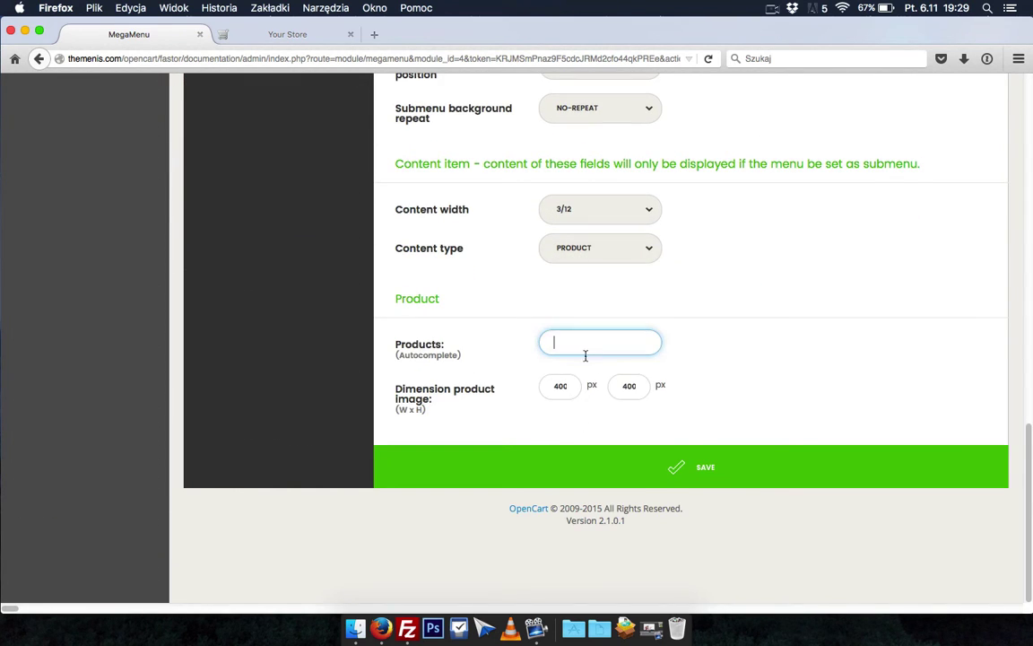
pyautogui.click(601, 415)
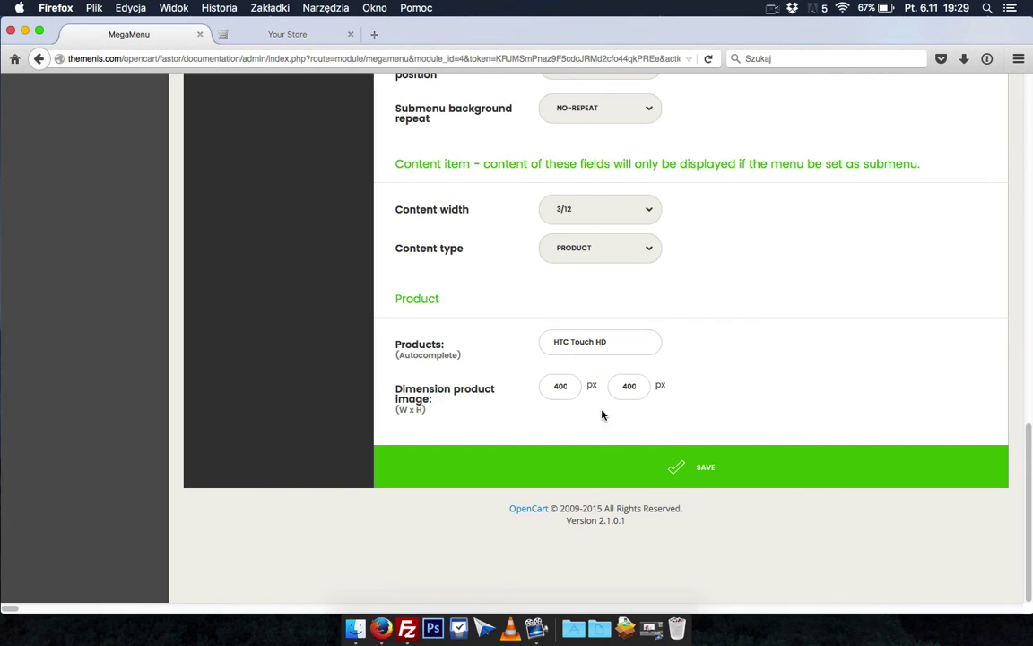
pyautogui.doubleClick(560, 384)
pyautogui.write('140')
pyautogui.press('Tab')
pyautogui.write('40')
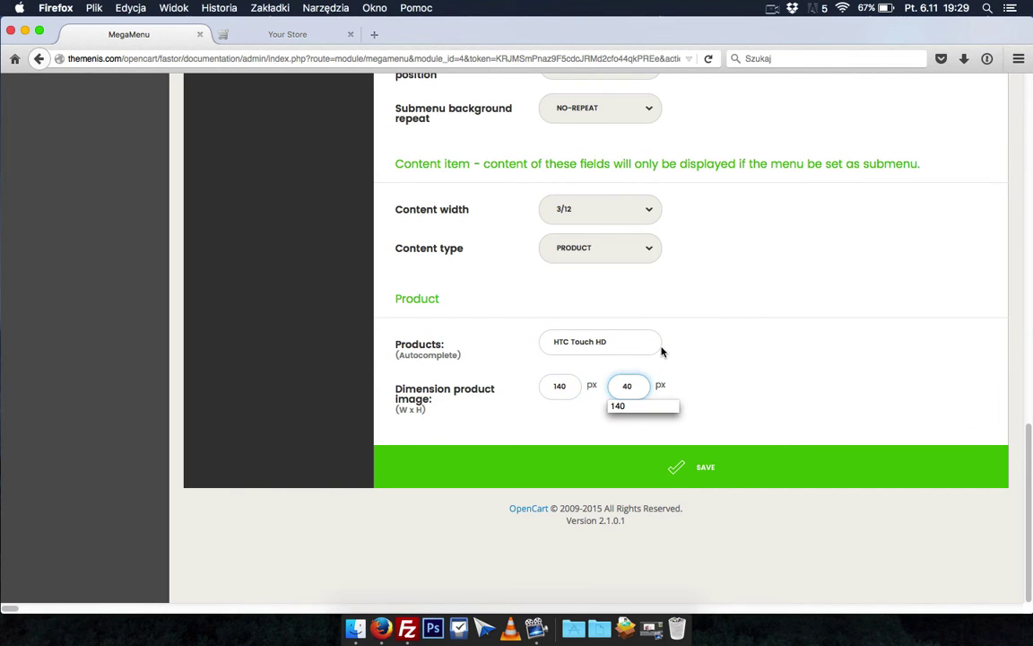
pyautogui.press('BackSpace')
pyautogui.press('BackSpace')
pyautogui.write('140')
pyautogui.click(703, 467)
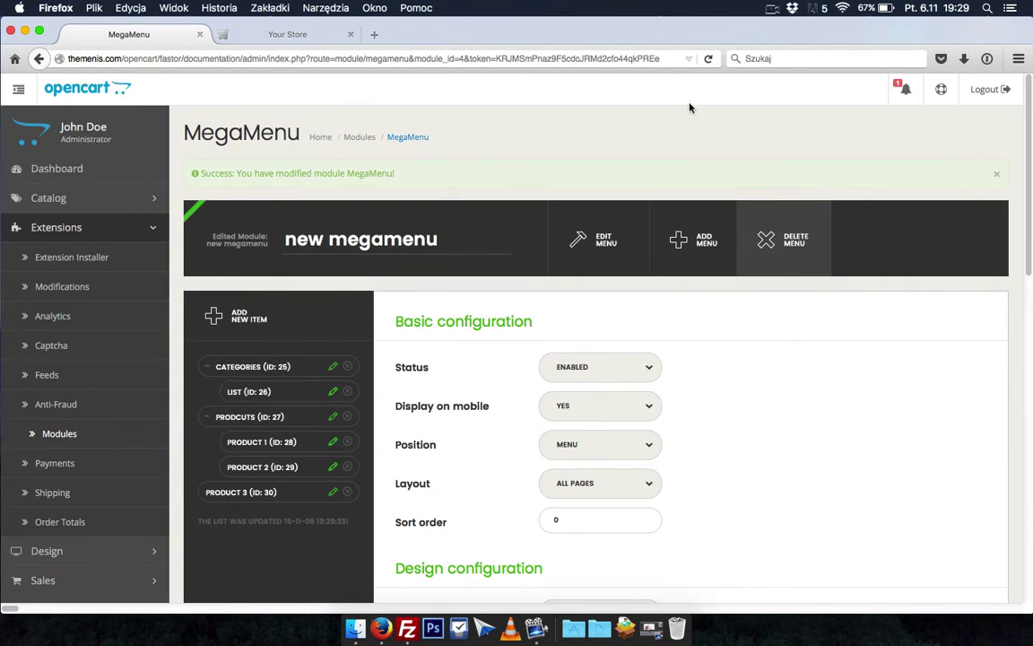
# Nest product 3 under Prodcuts and preview the Prodcuts submenu on the storefront.
pyautogui.click(941, 89)
pyautogui.moveTo(213, 511); pyautogui.dragTo(260, 490)
pyautogui.click(885, 137)
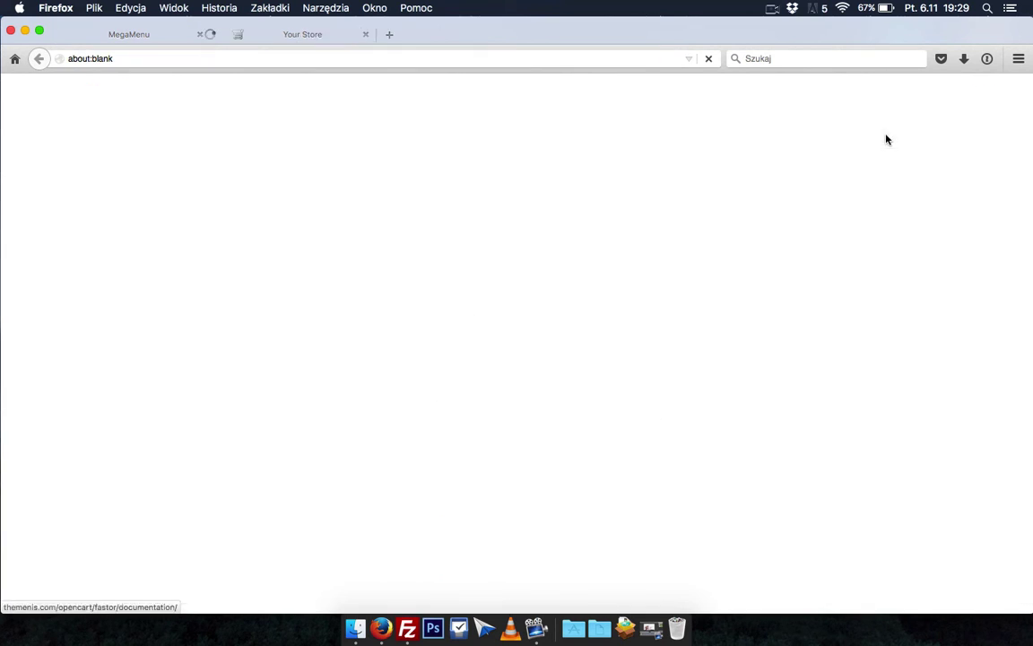
pyautogui.middleClick(463, 34)
pyautogui.moveTo(276, 198)
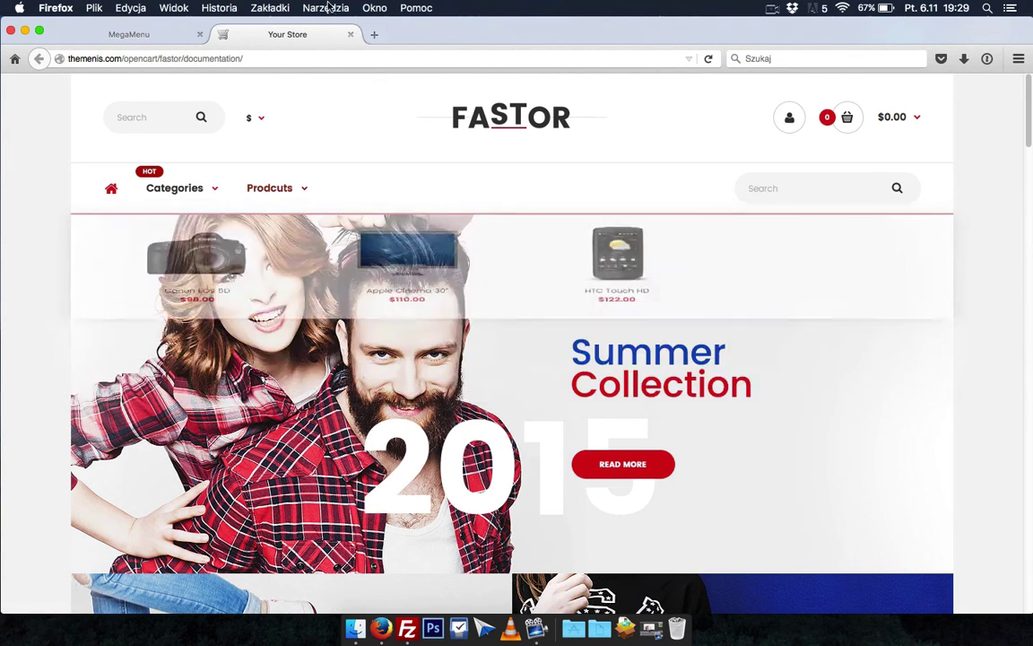
# Back in the MegaMenu module, add a menu item named "Links" with a content width of 3/12 and the content type Links.
pyautogui.click(169, 32)
pyautogui.click(235, 322)
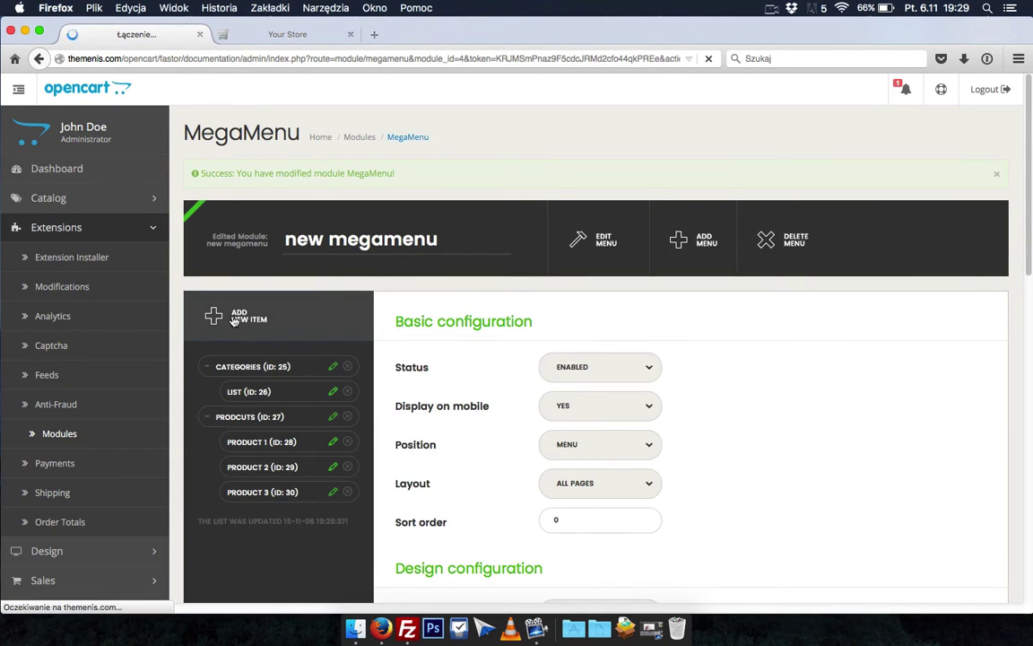
pyautogui.click(575, 334)
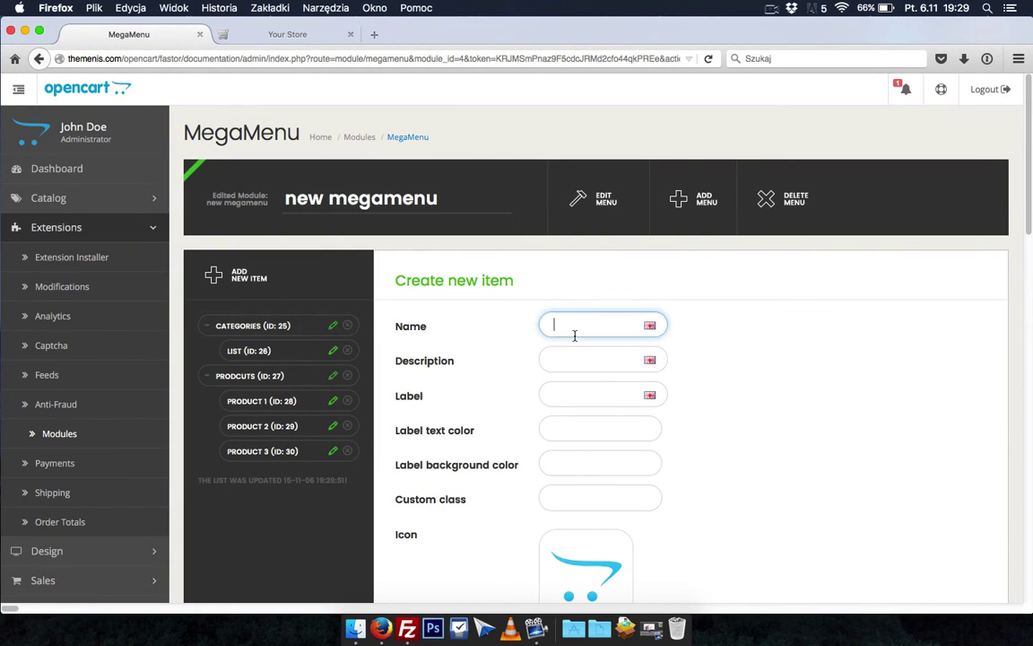
pyautogui.write('Swag')
pyautogui.scroll(-5, 741, 375)
pyautogui.scroll(-8, 632, 330)
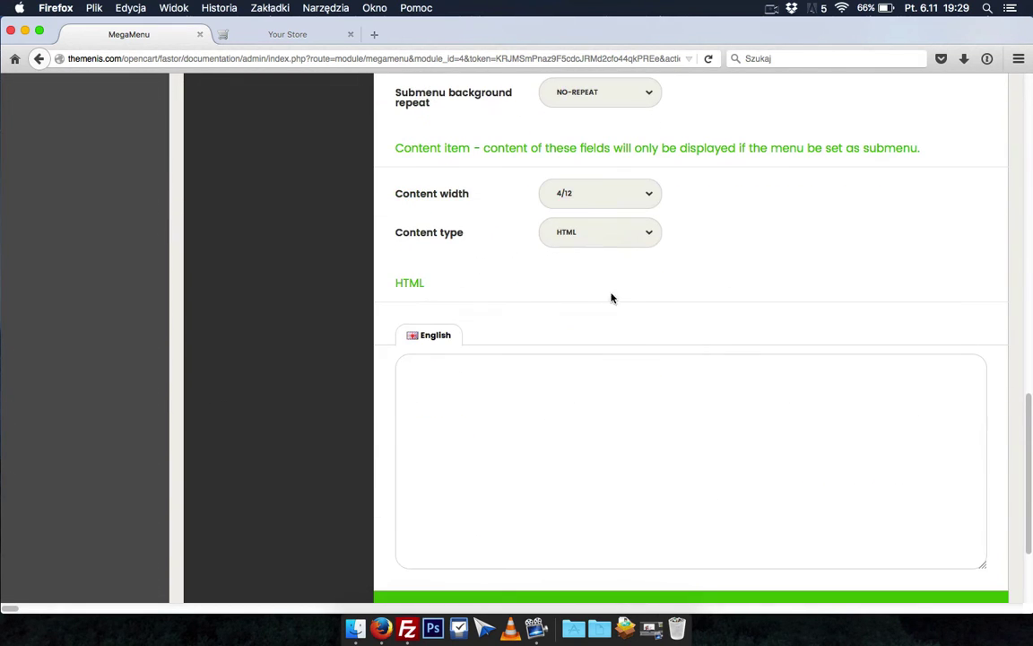
pyautogui.click(579, 193)
pyautogui.click(565, 241)
pyautogui.click(583, 235)
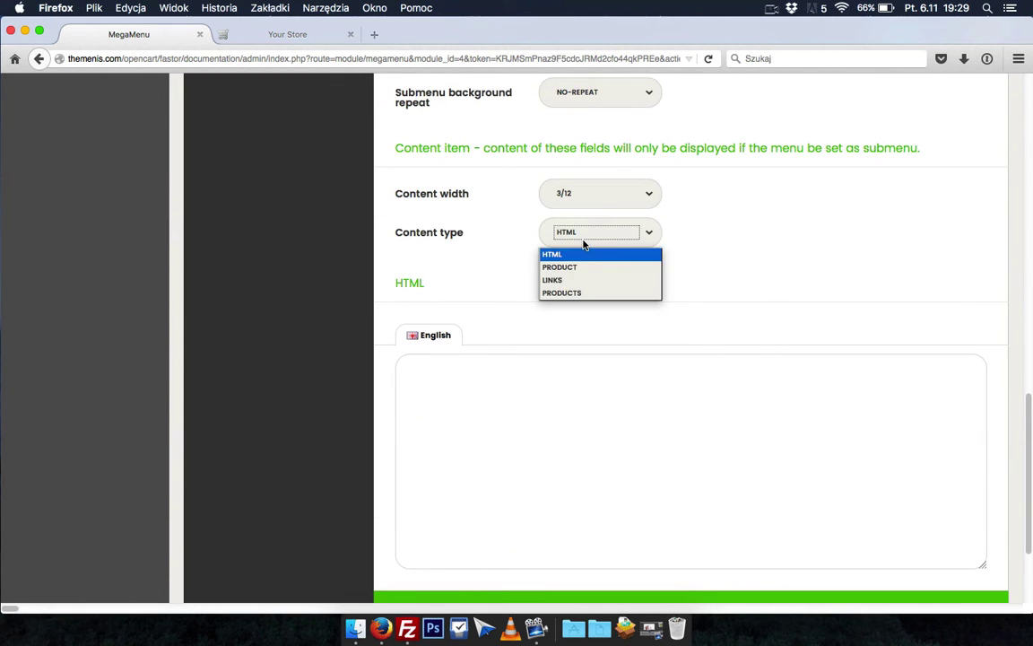
pyautogui.click(561, 279)
# Add the categories Cameras, Components, MP3 Players and Desktops to the new item's link list.
pyautogui.click(561, 327)
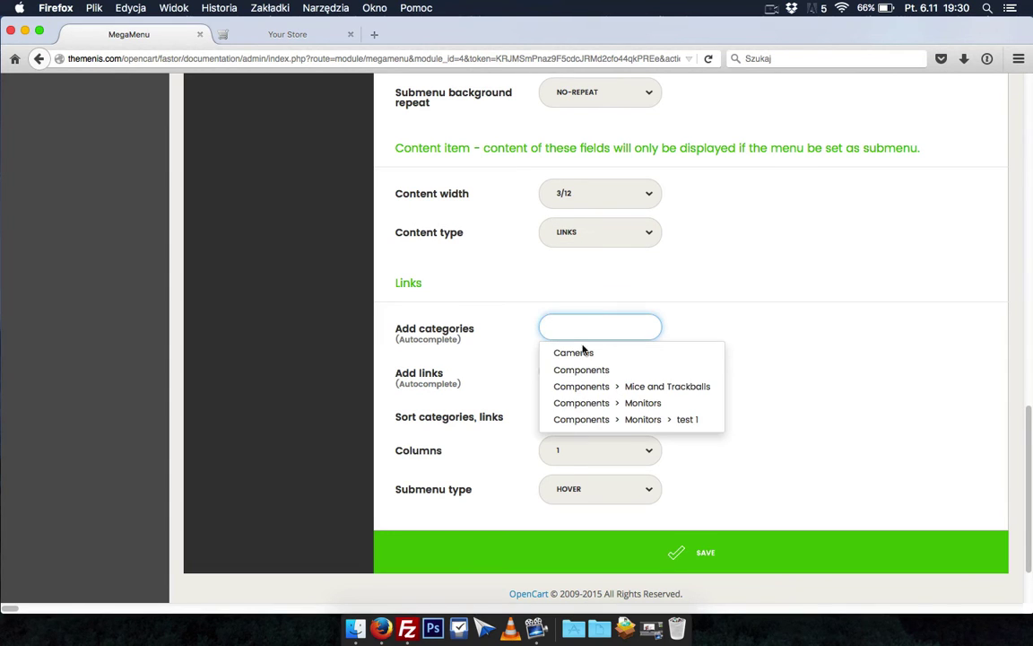
pyautogui.click(589, 351)
pyautogui.click(585, 329)
pyautogui.click(574, 369)
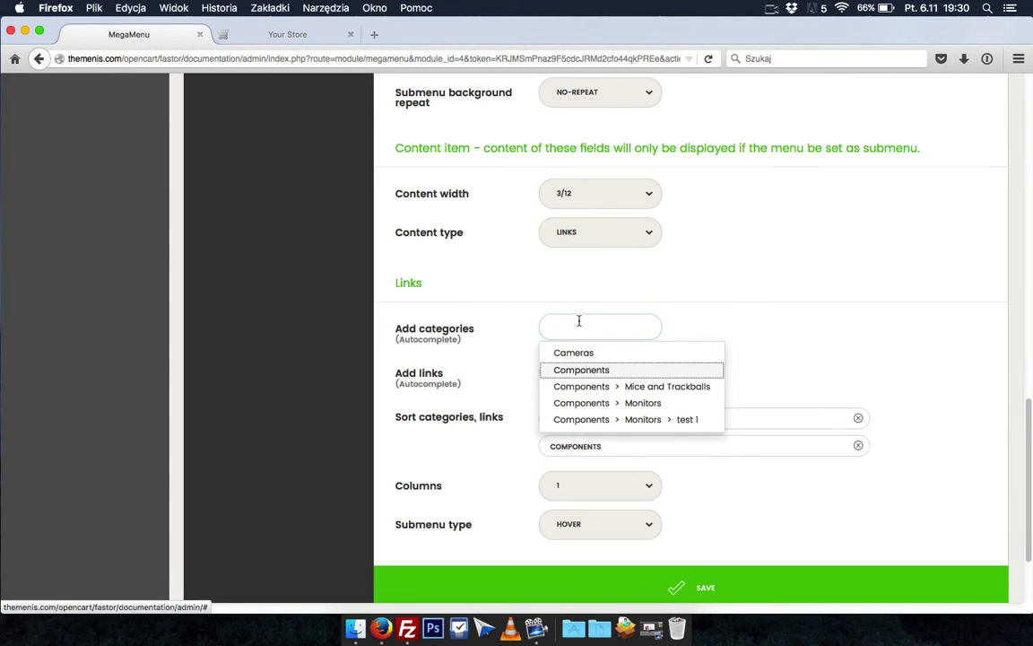
pyautogui.click(578, 323)
pyautogui.write('m')
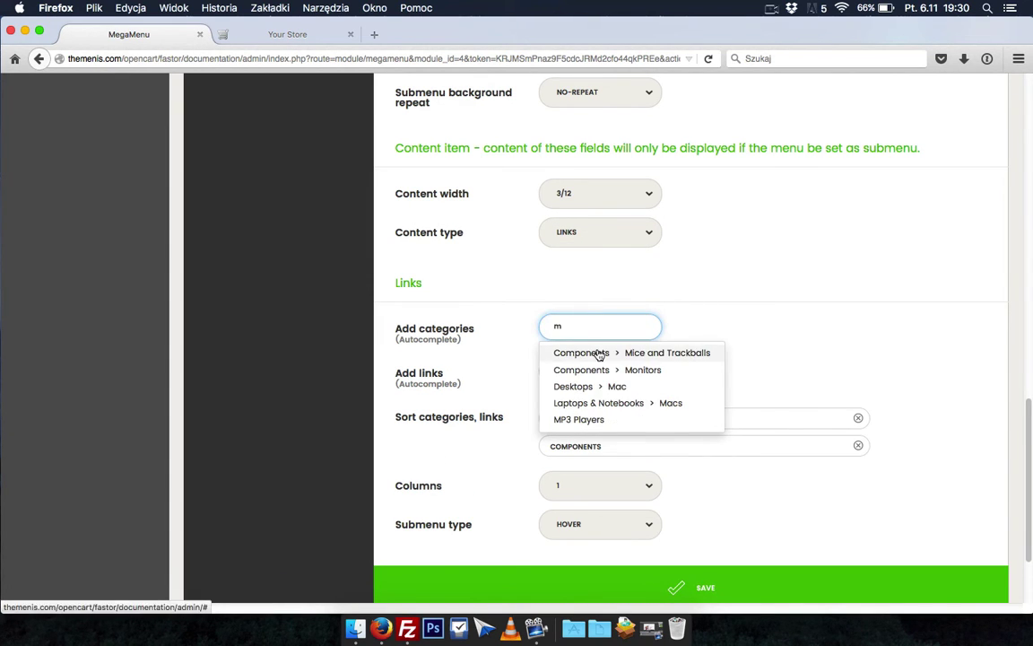
pyautogui.click(590, 418)
pyautogui.doubleClick(581, 327)
pyautogui.write('d')
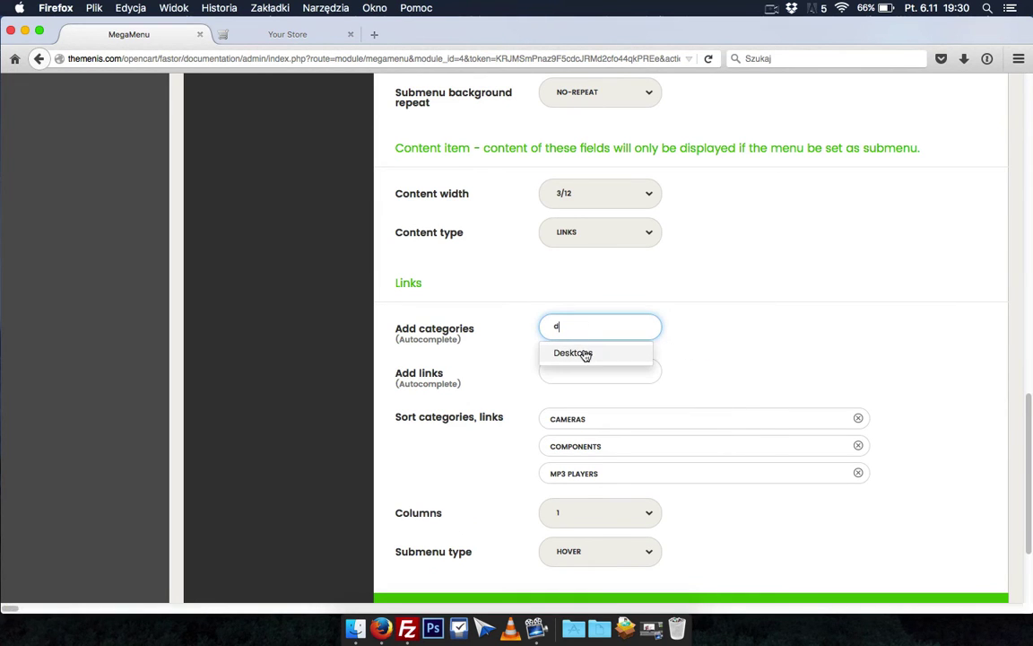
pyautogui.click(586, 355)
# Save the Links item as a submenu entry of Prodcuts and open the storefront.
pyautogui.scroll(-2, 604, 466)
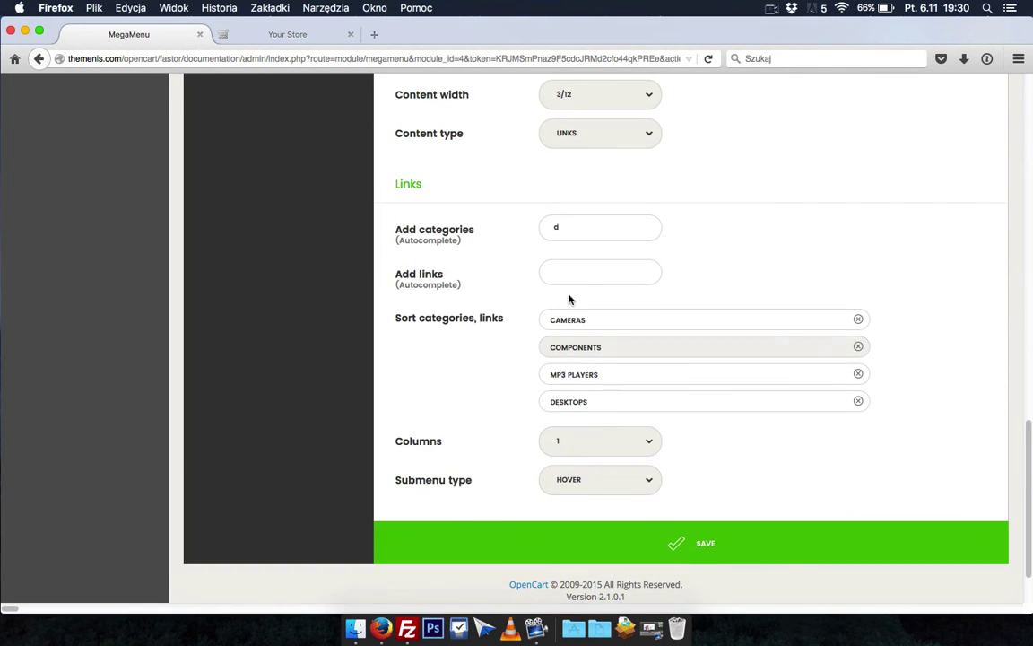
pyautogui.click(708, 544)
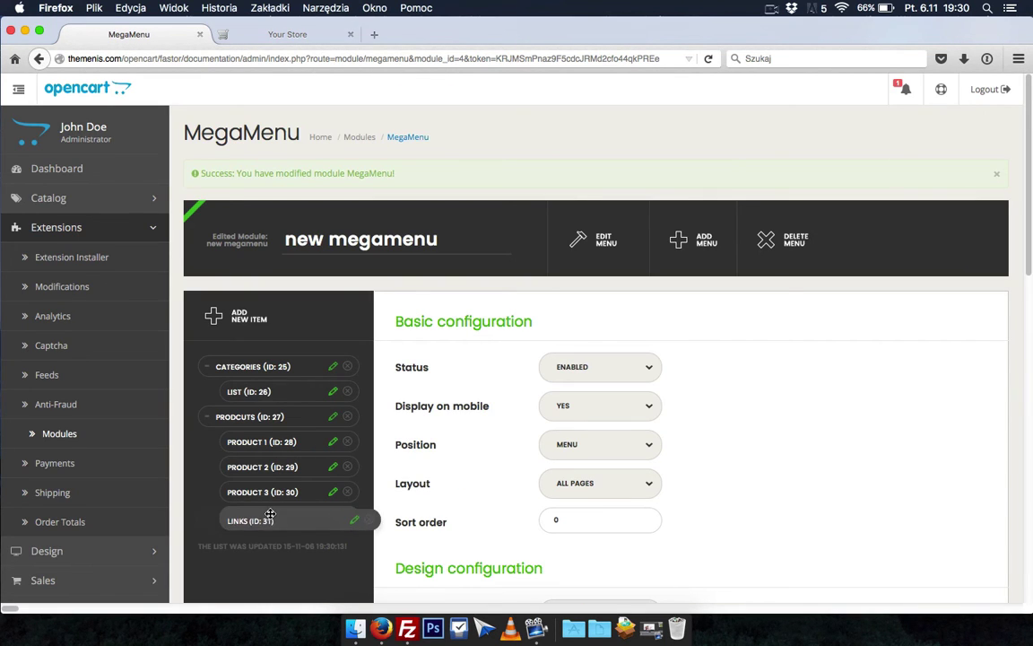
pyautogui.click(941, 89)
pyautogui.click(852, 194)
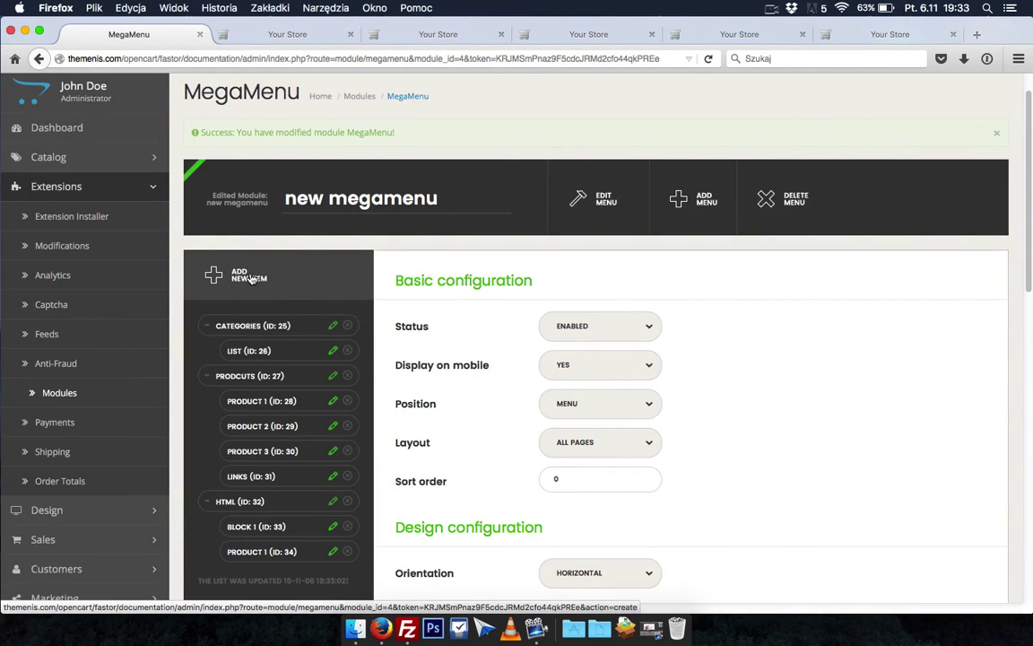
# Create another top-level menu item with a name starting "More complica", keep the default settings and save it.
pyautogui.click(249, 278)
pyautogui.click(586, 329)
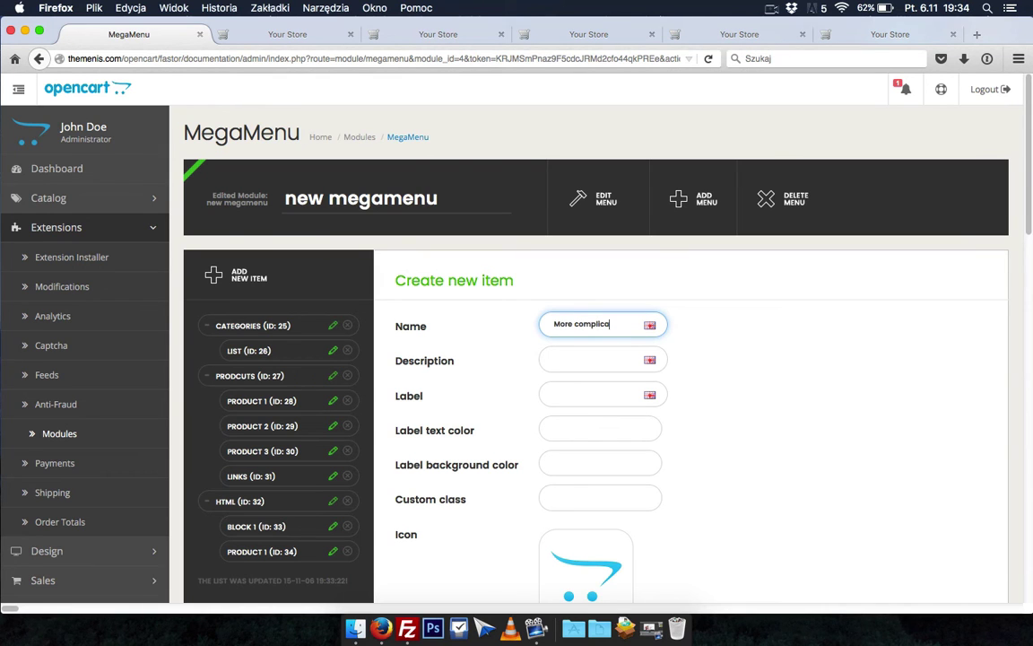
pyautogui.scroll(-15, 854, 319)
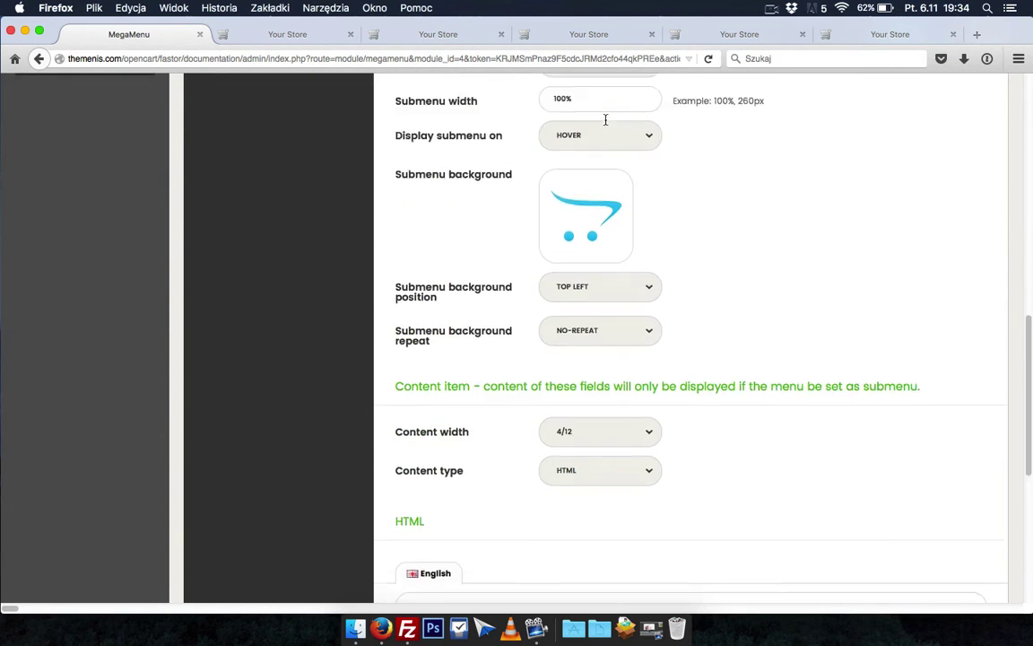
pyautogui.scroll(-3, 611, 232)
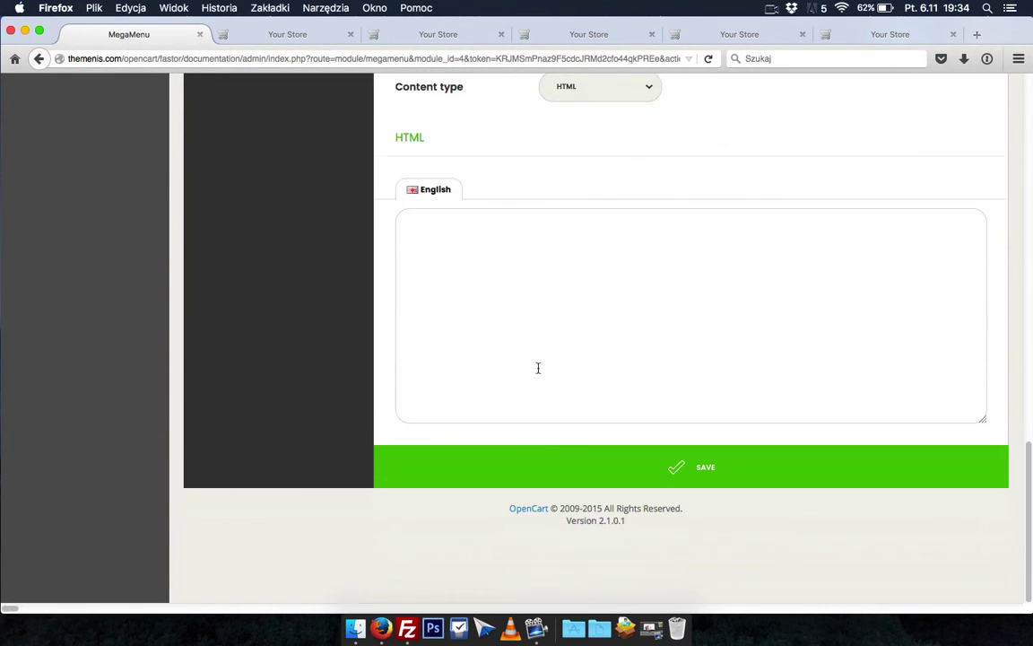
pyautogui.click(750, 487)
# Set up a new item named "Links" with a content width of 6/12 and the content type Links.
pyautogui.write('Links')
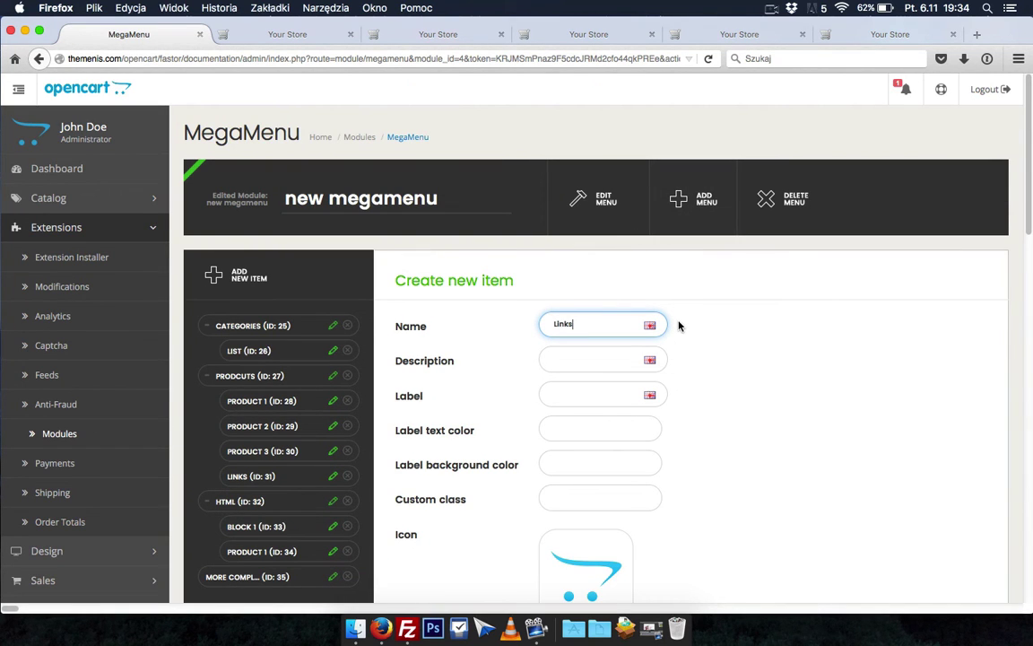
pyautogui.scroll(-5, 697, 420)
pyautogui.scroll(-7, 697, 420)
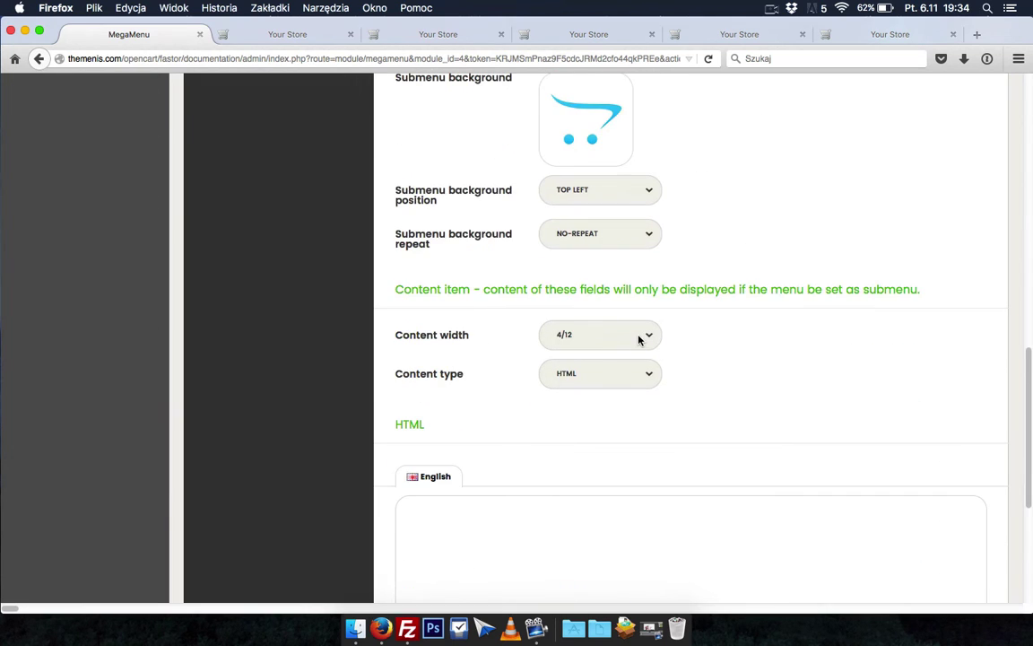
pyautogui.click(597, 361)
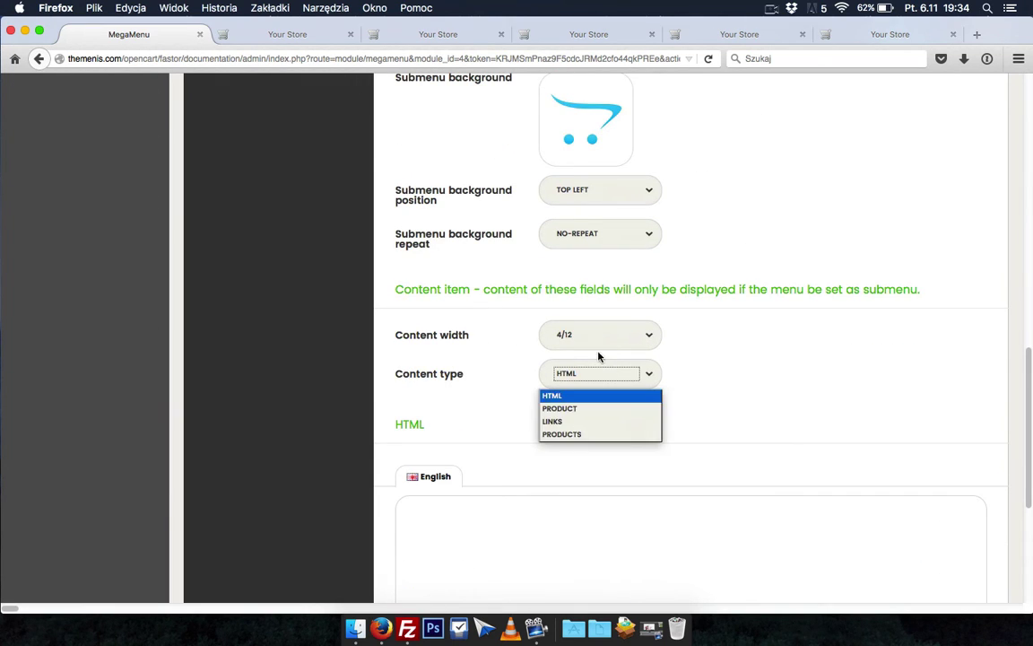
pyautogui.click(623, 330)
pyautogui.click(563, 421)
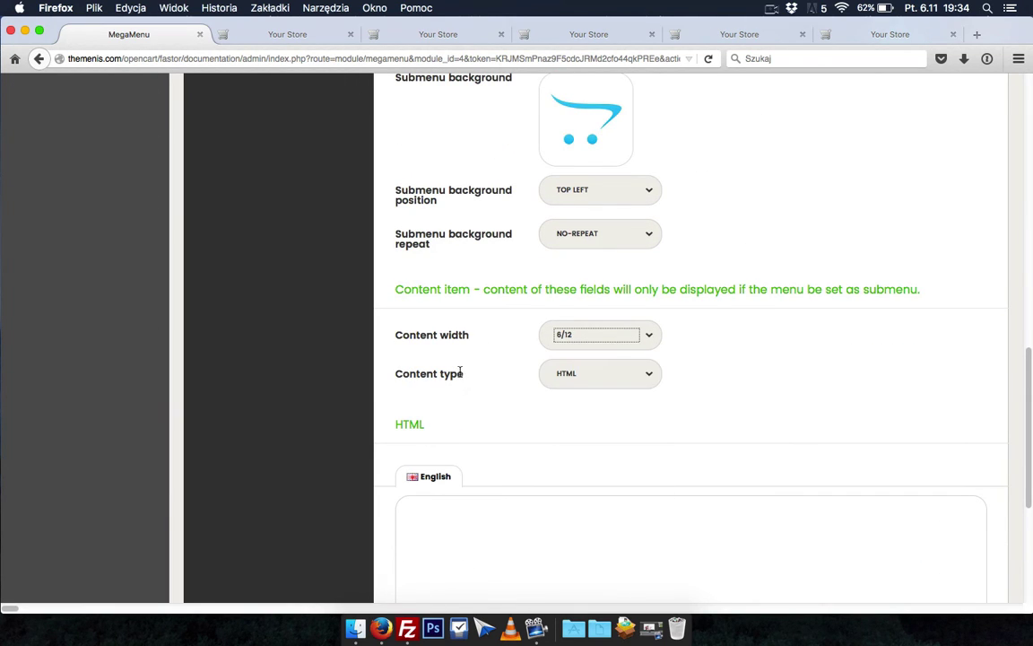
pyautogui.scroll(-3, 461, 369)
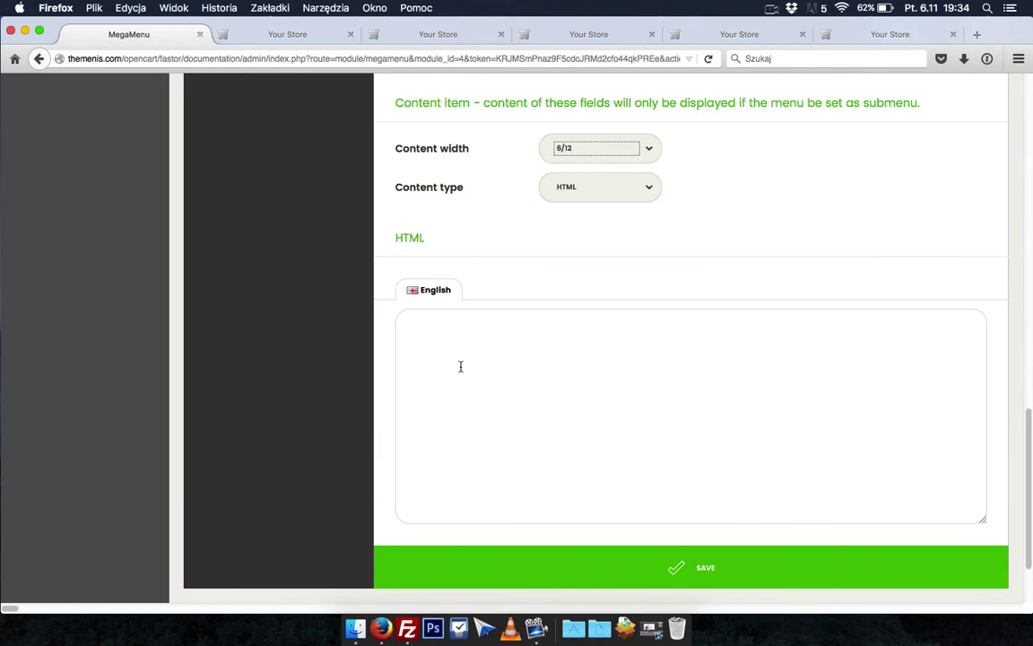
pyautogui.click(586, 188)
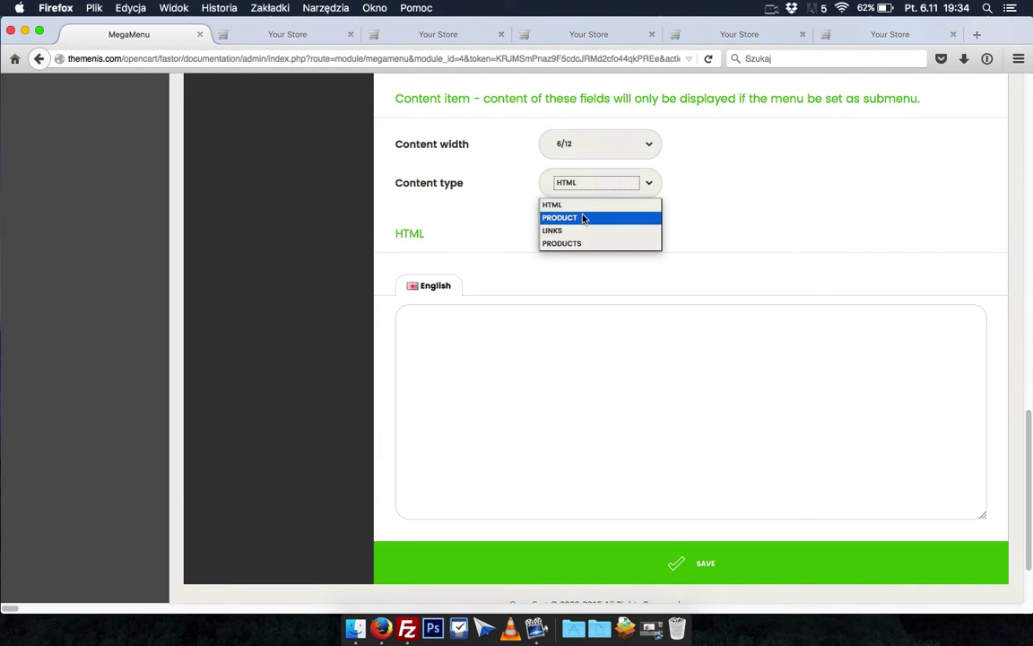
pyautogui.click(583, 232)
# Add Cameras, Components, Components > Monitors and Components > Mice and Trackballs as categories, nesting the Components entries under Cameras.
pyautogui.click(579, 258)
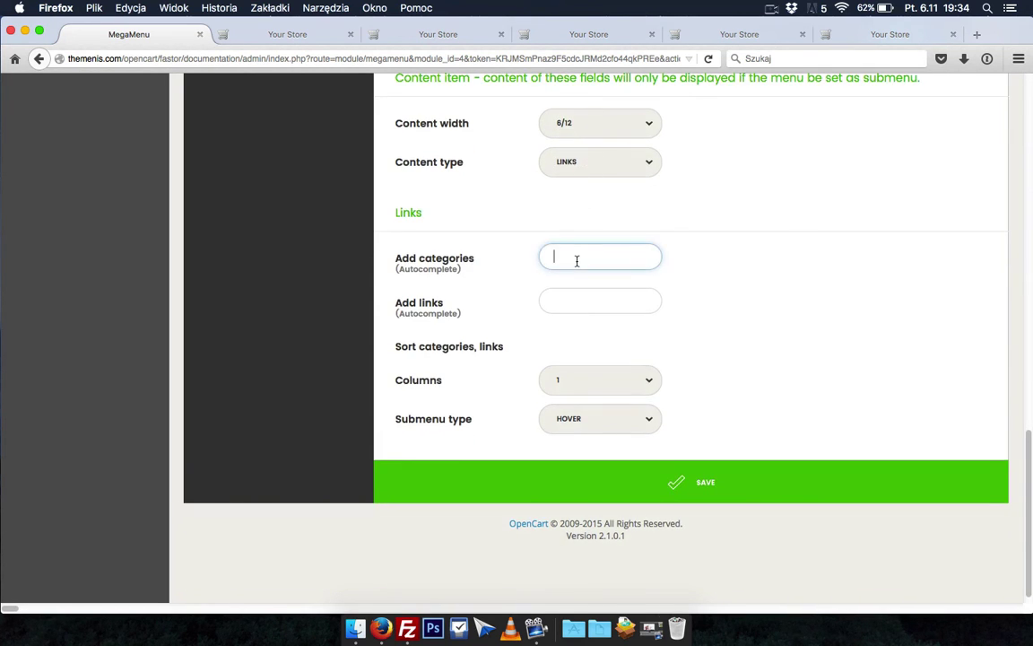
pyautogui.click(582, 283)
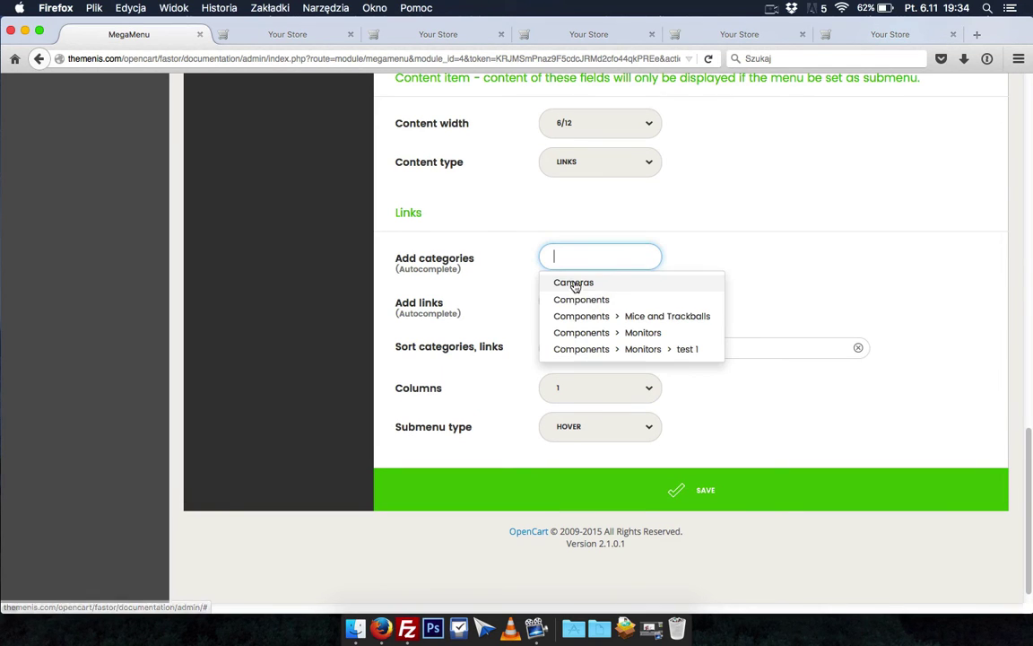
pyautogui.click(581, 300)
pyautogui.click(572, 259)
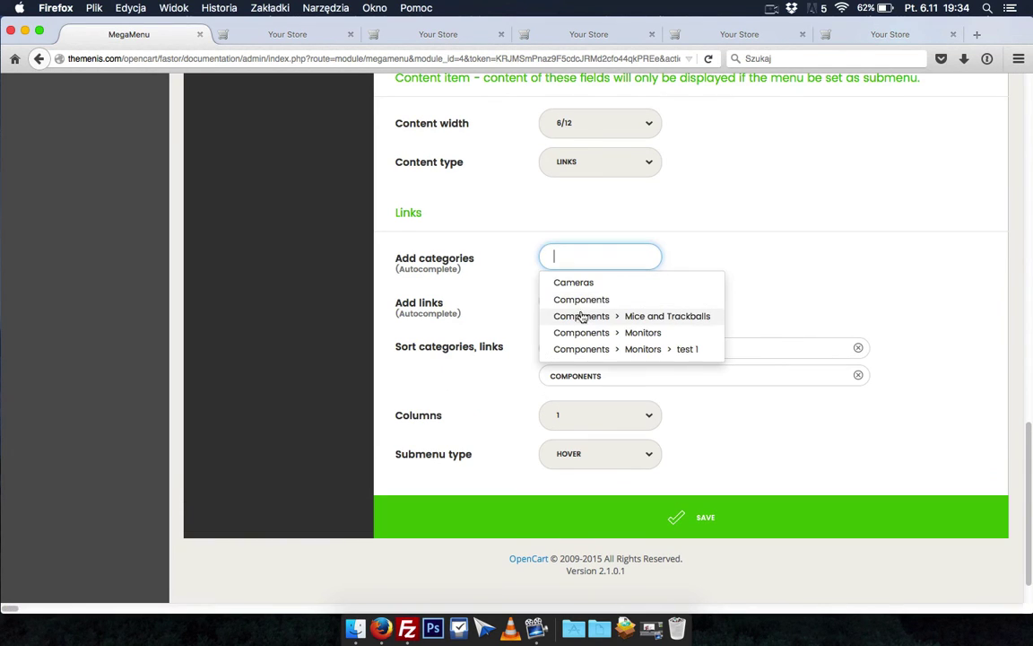
pyautogui.click(625, 332)
pyautogui.click(608, 260)
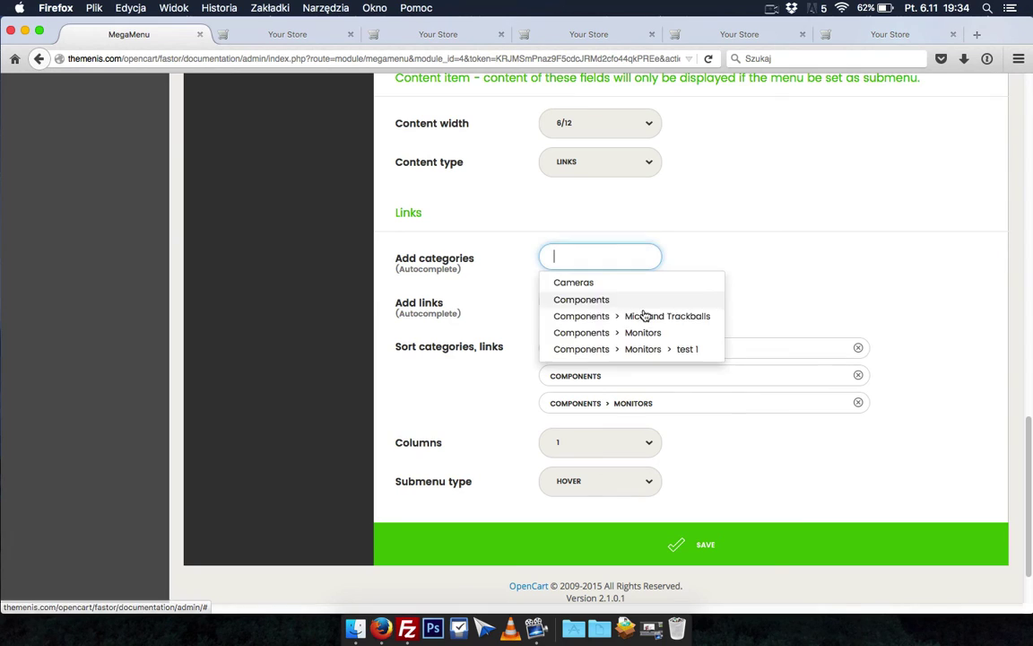
pyautogui.click(596, 316)
pyautogui.moveTo(605, 375); pyautogui.dragTo(607, 435)
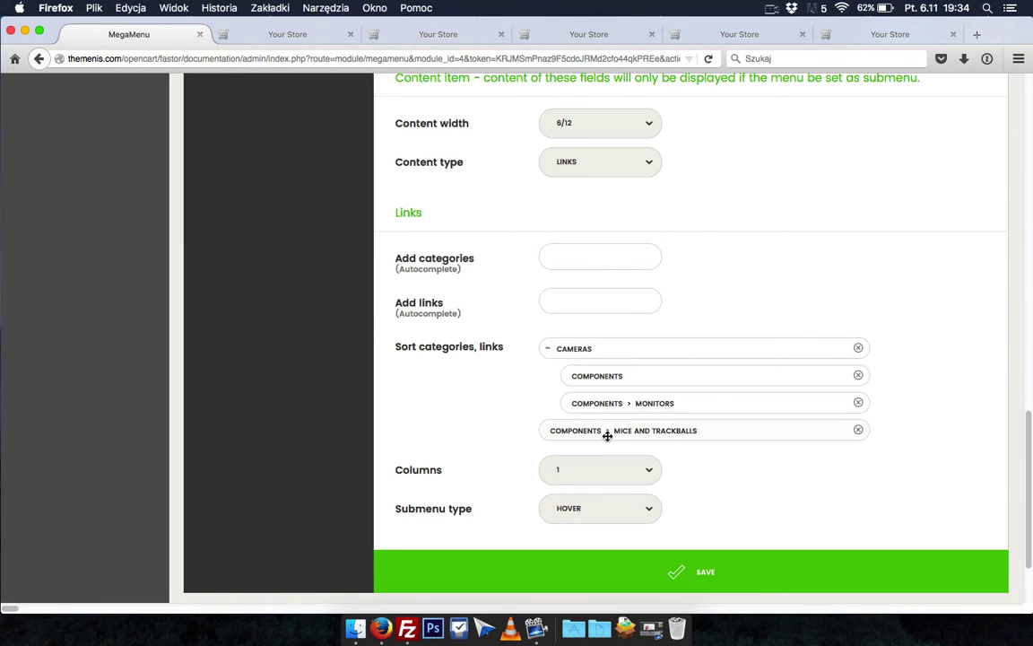
# Append Accessories, Components, Cameras, Components > Mice and Trackballs and Components > Monitors > test 1 to the sort list.
pyautogui.click(579, 264)
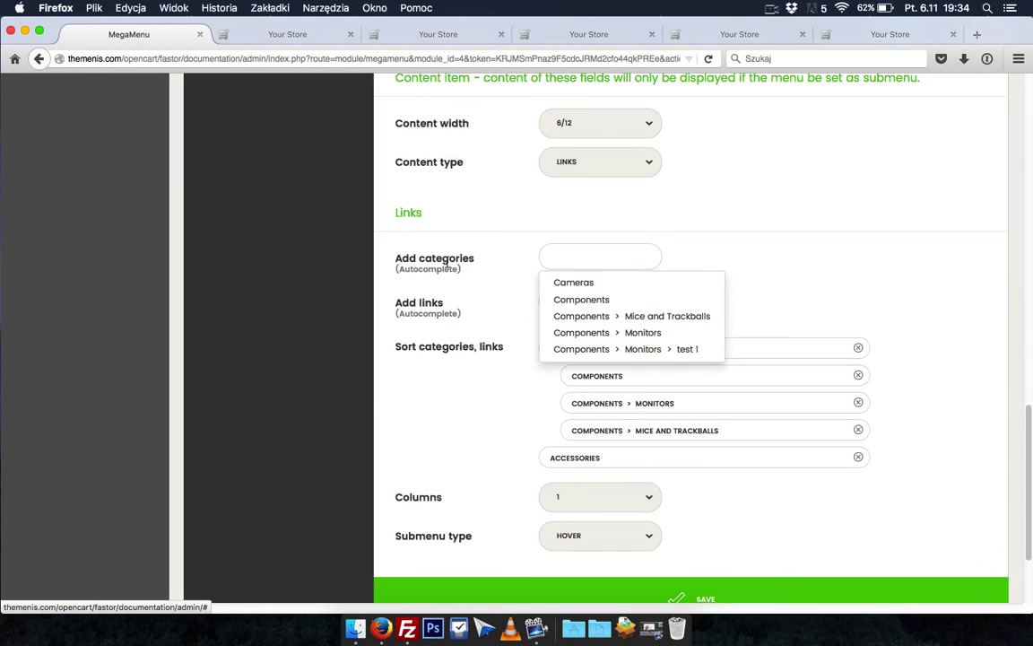
pyautogui.click(610, 303)
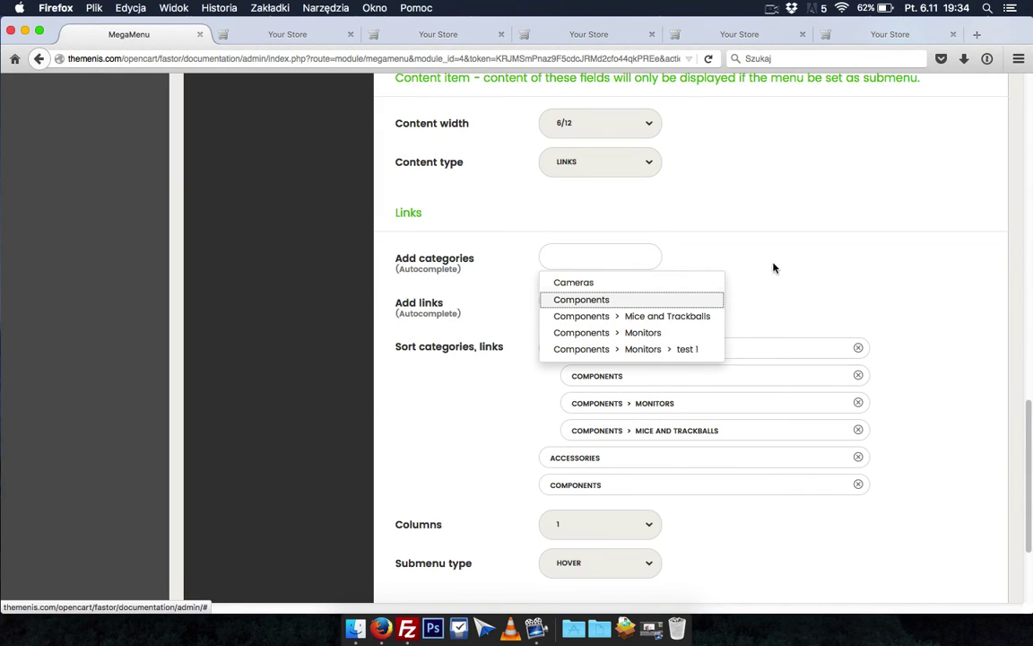
pyautogui.click(558, 284)
pyautogui.click(642, 316)
pyautogui.click(642, 349)
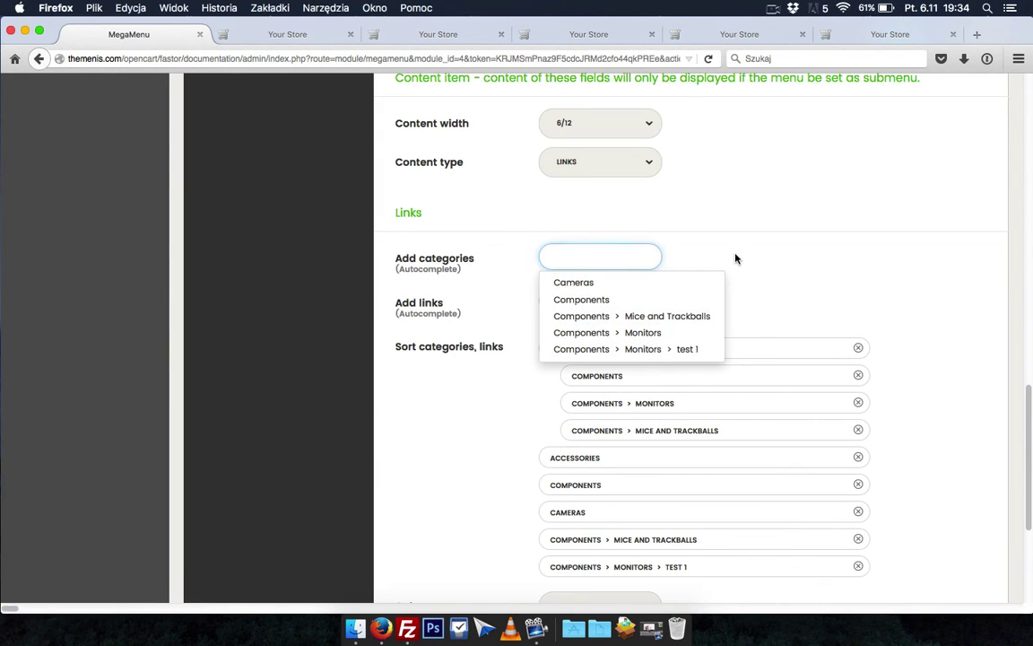
pyautogui.click(735, 260)
# Nest the second Components, Cameras and Components > Mice and Trackballs entries under Accessories.
pyautogui.scroll(-2, 736, 260)
pyautogui.moveTo(599, 388); pyautogui.dragTo(615, 425)
pyautogui.moveTo(589, 449); pyautogui.dragTo(606, 454)
# Add the links Jeans, Popular, Short, Hats and New to the sort list.
pyautogui.click(567, 208)
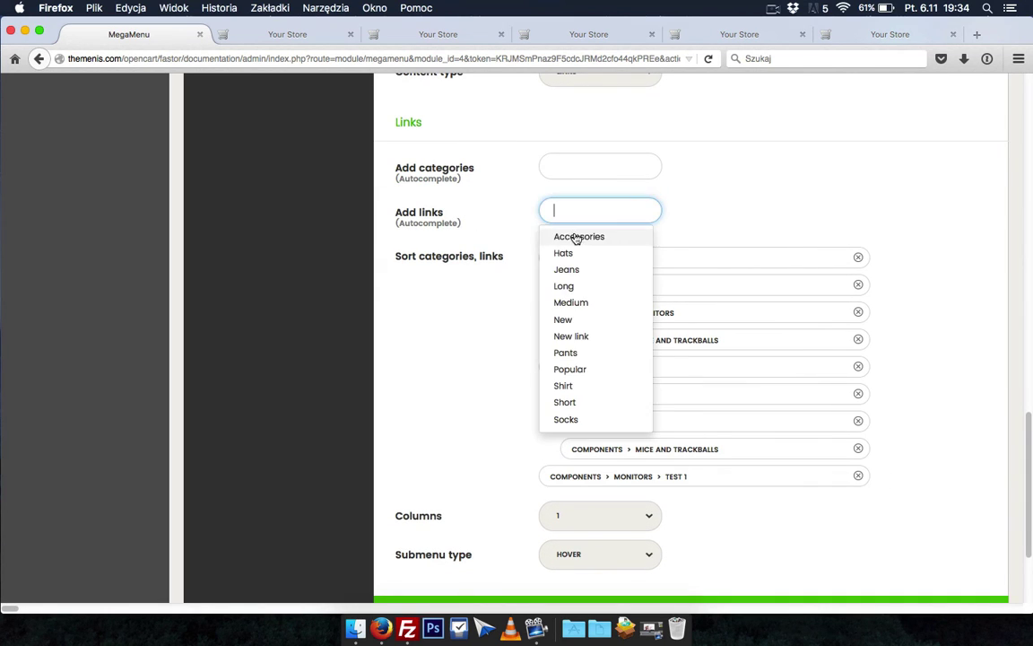
pyautogui.click(566, 269)
pyautogui.click(574, 375)
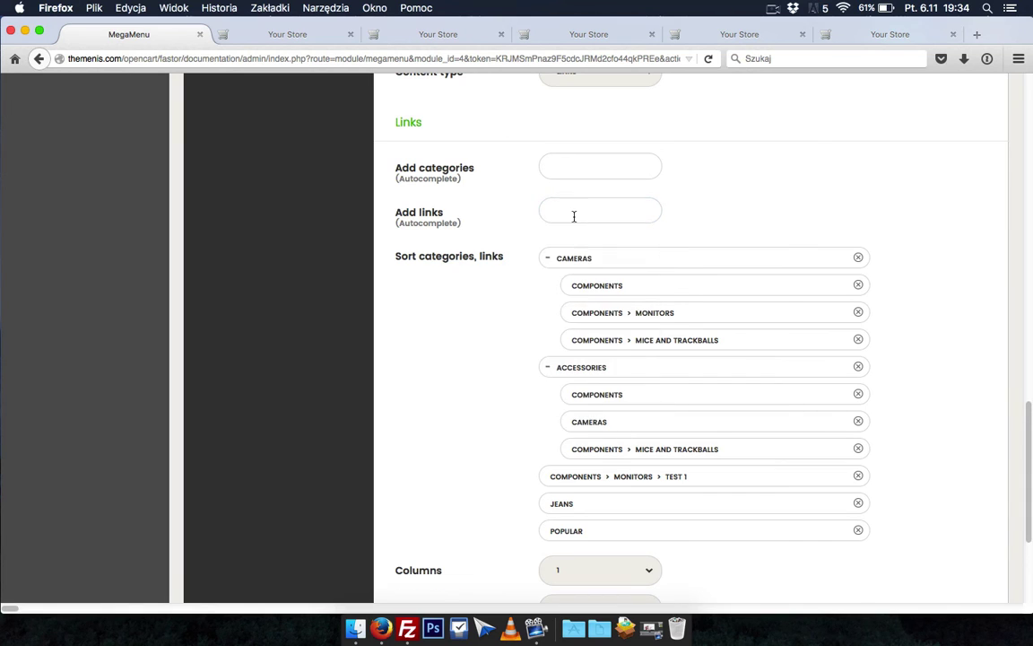
pyautogui.click(582, 212)
pyautogui.click(564, 403)
pyautogui.click(564, 211)
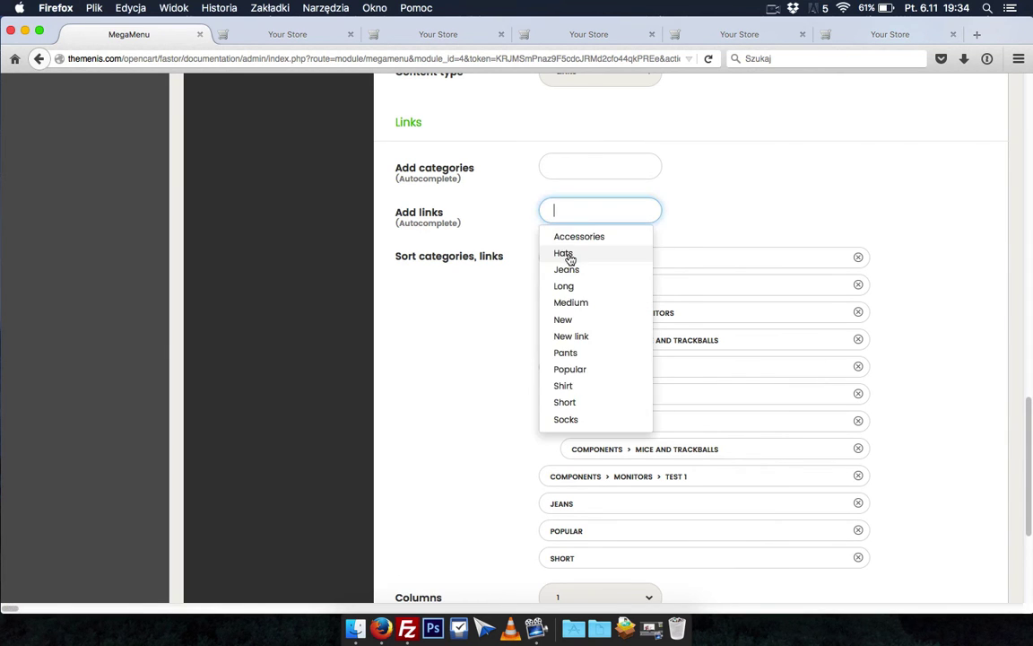
pyautogui.click(564, 253)
pyautogui.click(566, 210)
pyautogui.click(563, 320)
# Nest Components > Monitors > test 1 under Accessories, and Popular, Short, Hats and New under Jeans.
pyautogui.scroll(-2, 569, 394)
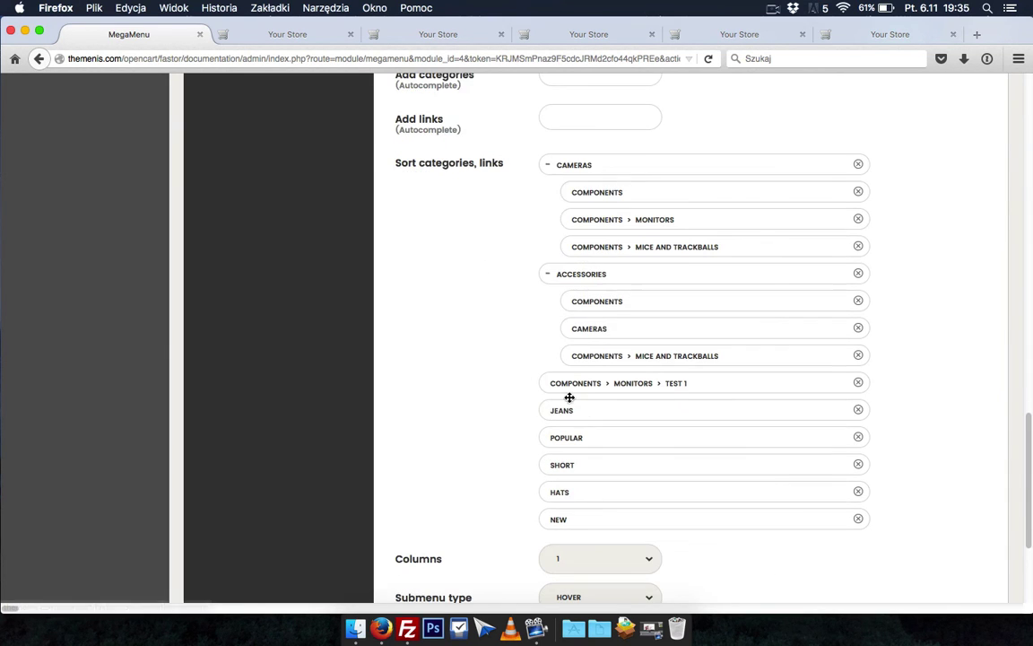
pyautogui.moveTo(583, 436); pyautogui.dragTo(599, 435)
pyautogui.moveTo(588, 464); pyautogui.dragTo(592, 520)
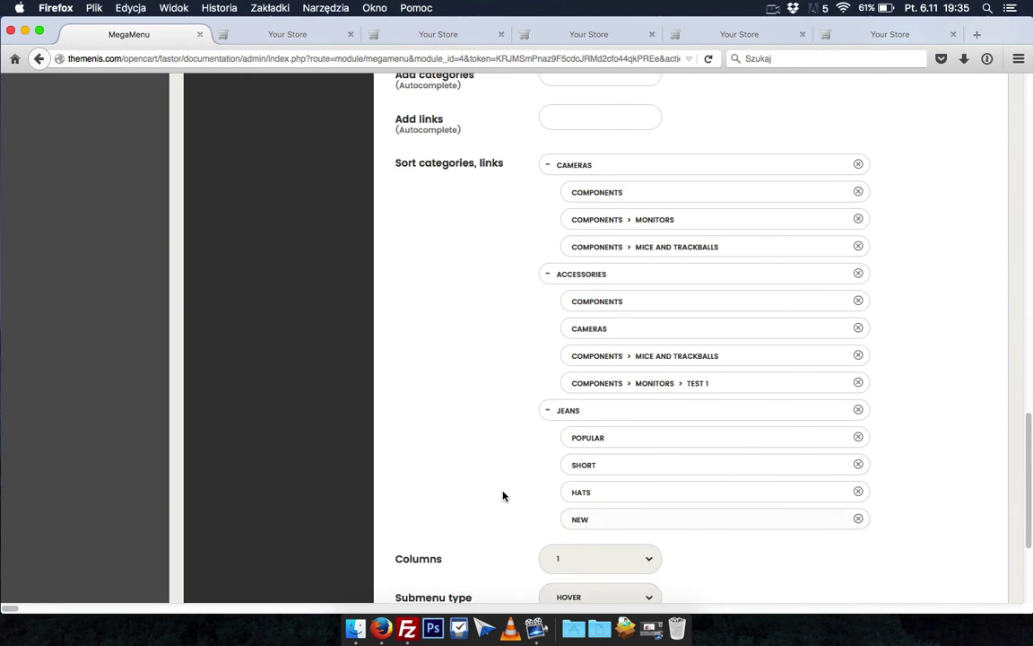
# Set the Links item's columns to 3 and its submenu type to Visible, then save the item.
pyautogui.scroll(-2, 480, 440)
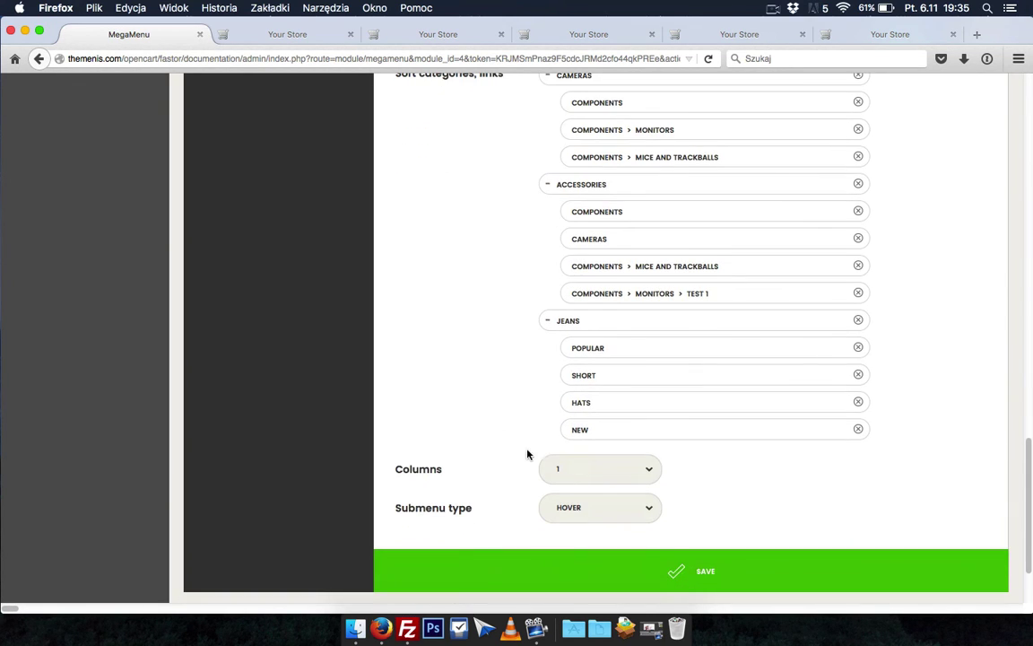
pyautogui.click(574, 470)
pyautogui.click(556, 519)
pyautogui.click(641, 509)
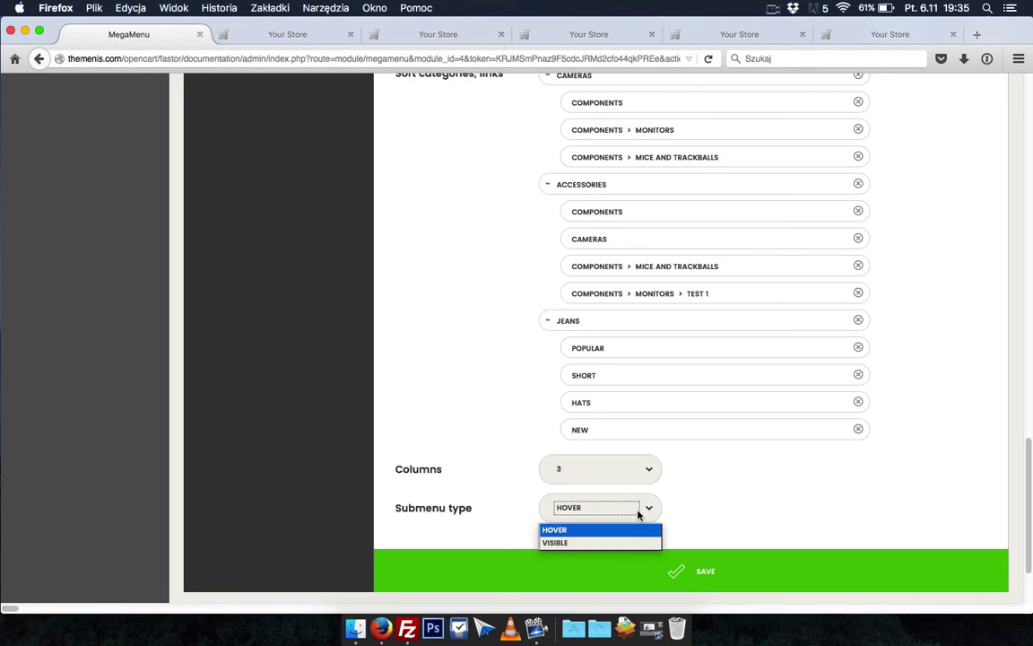
pyautogui.click(590, 543)
pyautogui.scroll(-3, 513, 433)
pyautogui.scroll(-2, 504, 440)
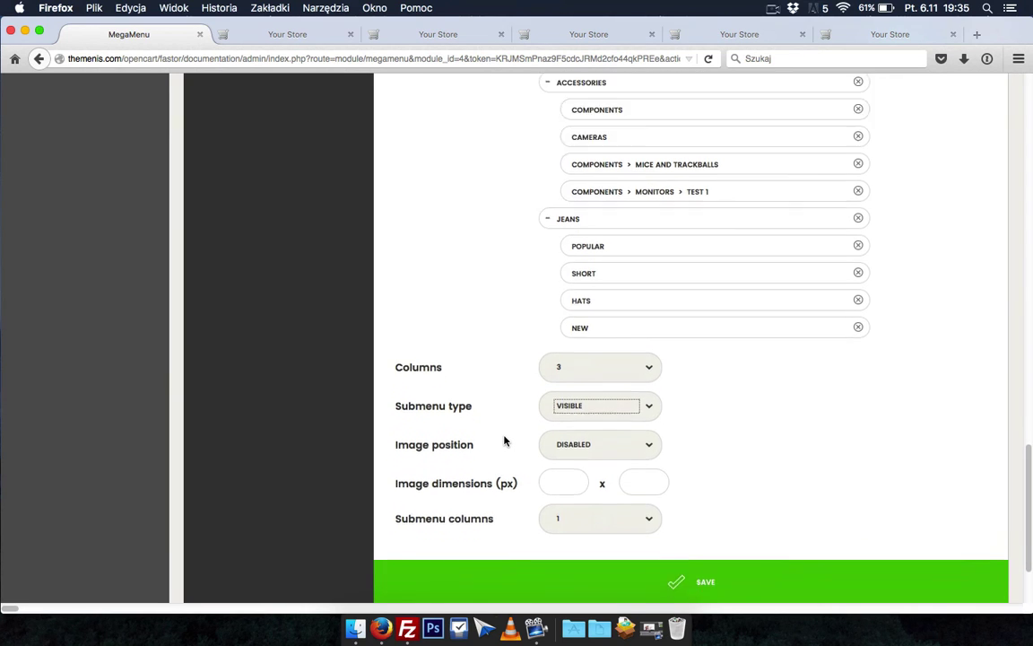
pyautogui.click(706, 543)
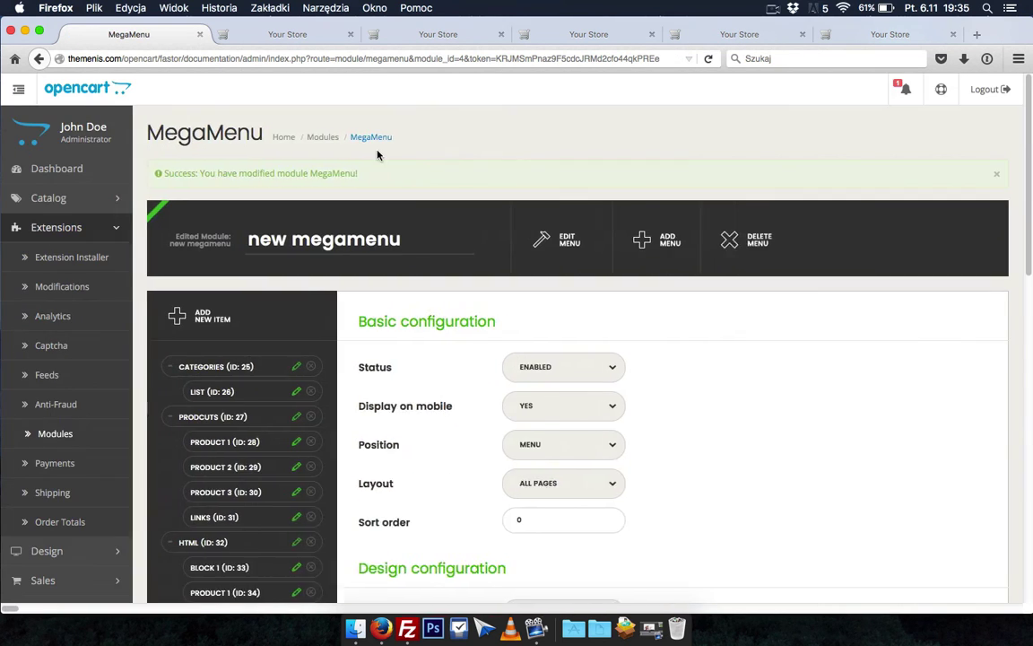
# Nest the Links item under More complicated and view the More complicated submenu on the storefront.
pyautogui.scroll(-8, 252, 346)
pyautogui.moveTo(215, 263); pyautogui.dragTo(577, 265)
pyautogui.scroll(8, 940, 135)
pyautogui.click(941, 89)
pyautogui.click(895, 133)
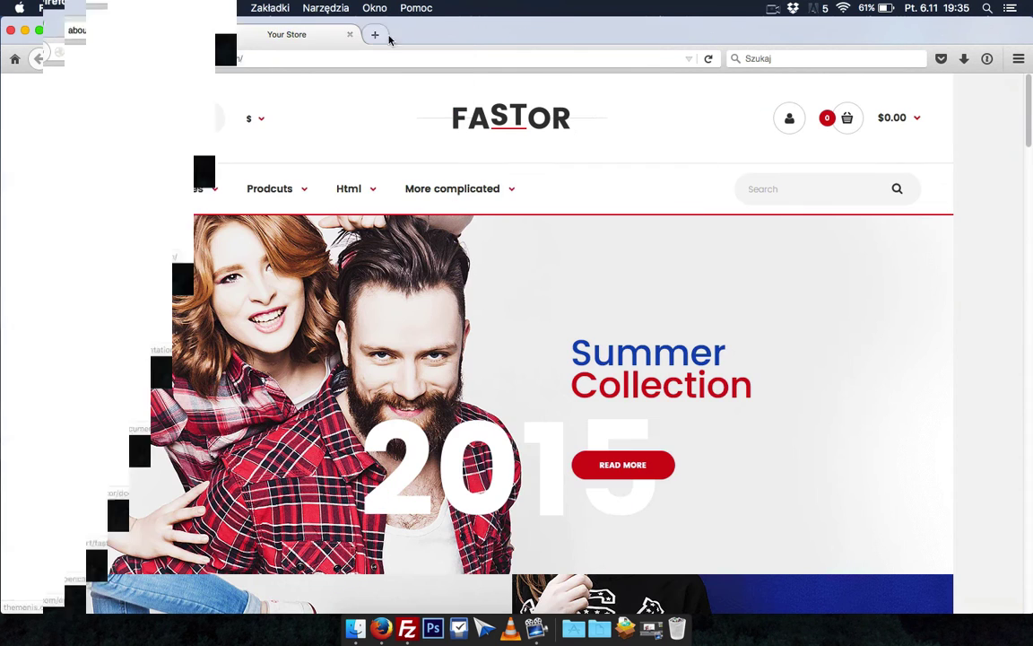
pyautogui.moveTo(467, 184)
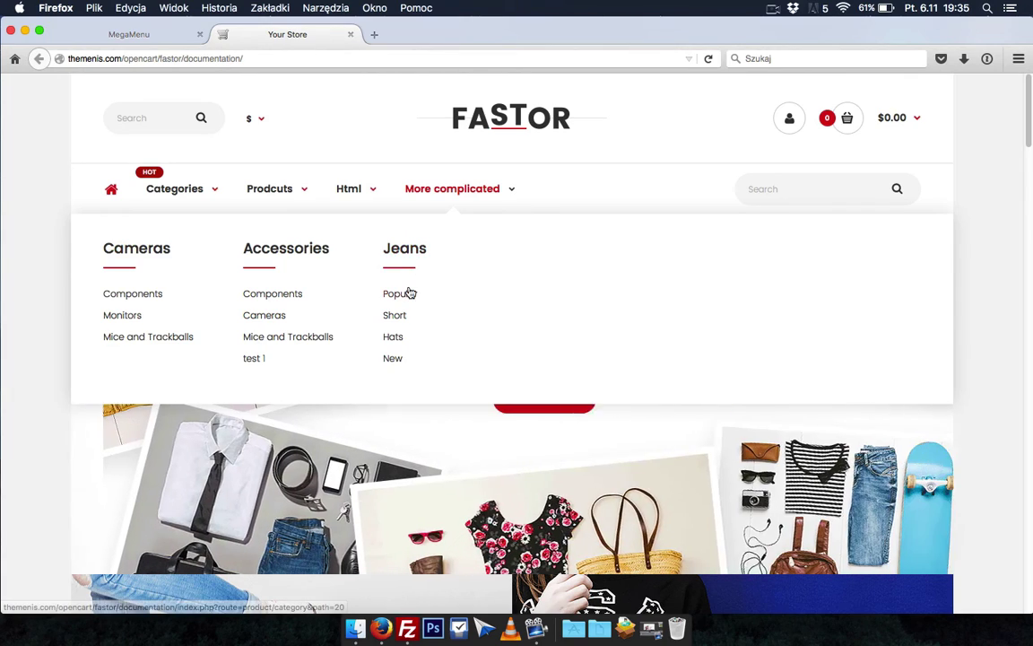
# Return to the MegaMenu module and open the More complicated item for editing.
pyautogui.click(159, 34)
pyautogui.scroll(-15, 62, 297)
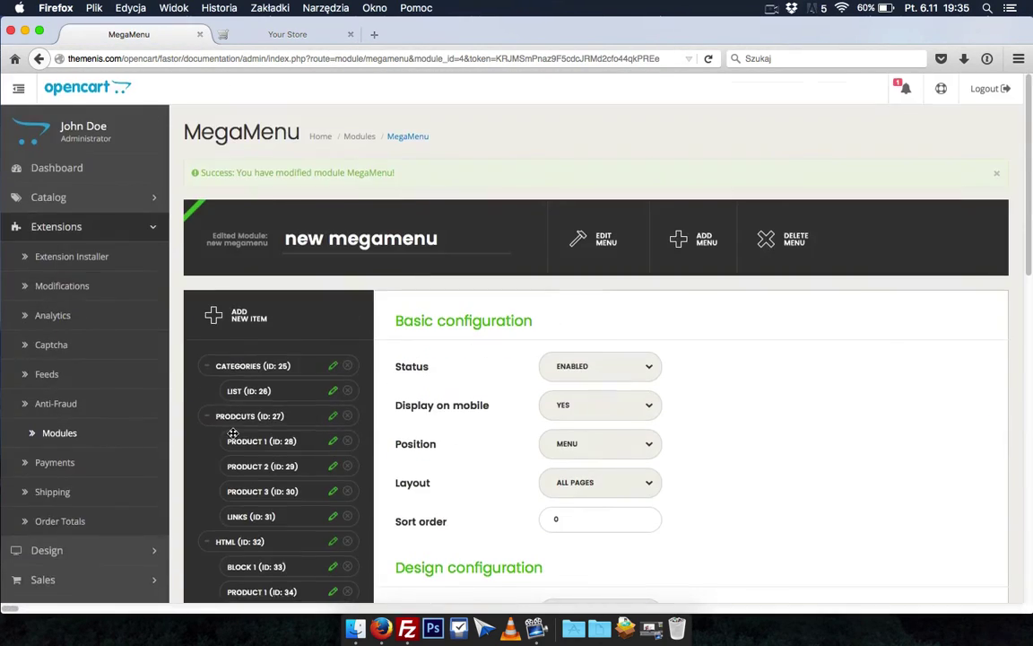
pyautogui.scroll(-15, 231, 392)
pyautogui.scroll(8, 230, 392)
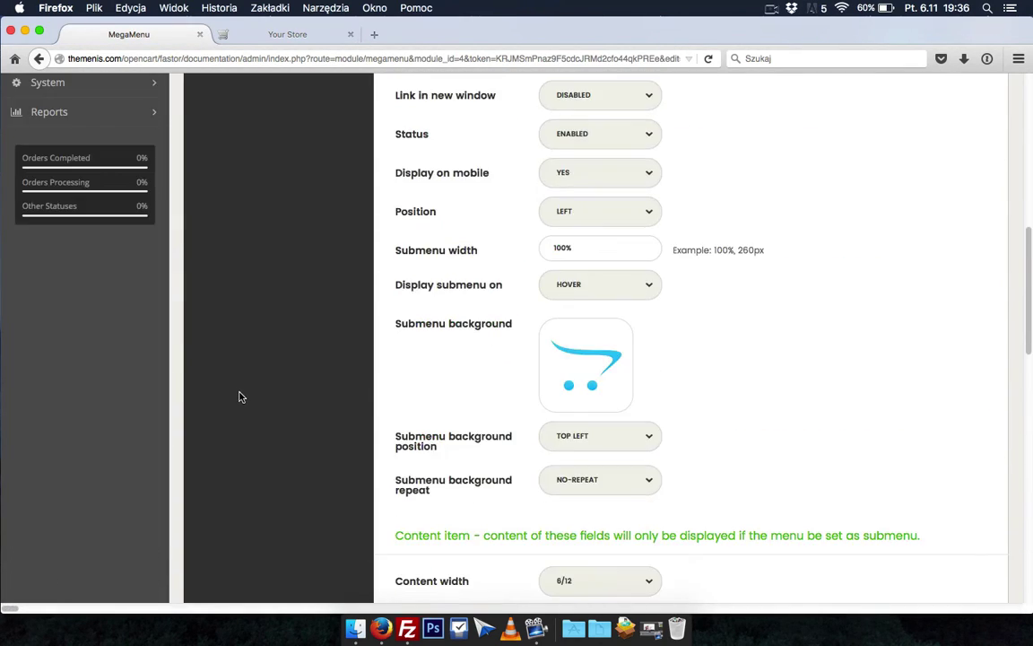
pyautogui.scroll(10, 239, 396)
pyautogui.scroll(-1, 313, 490)
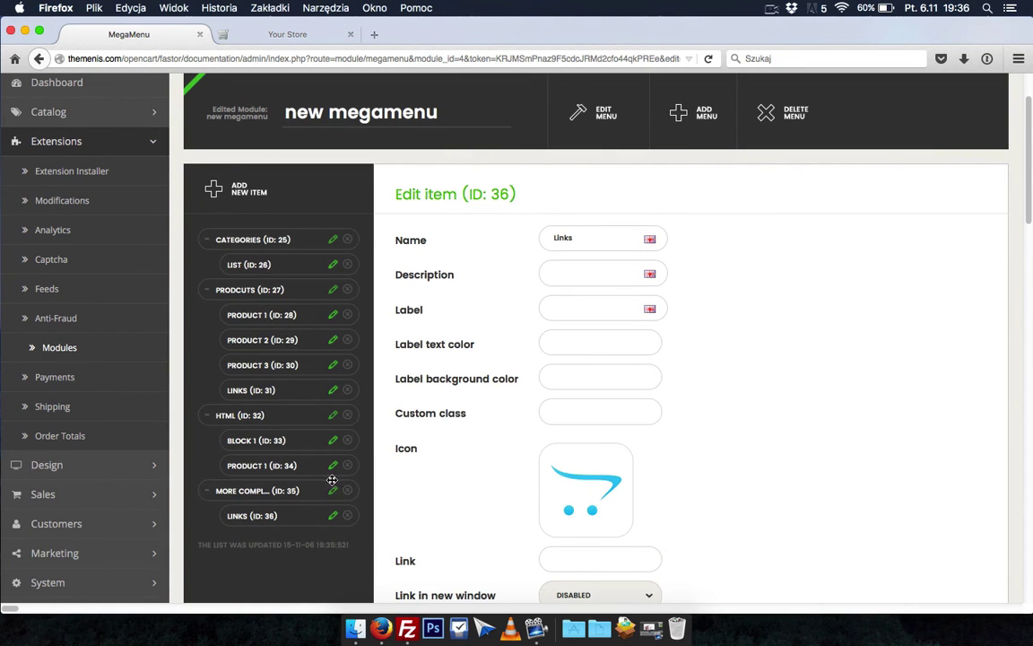
pyautogui.click(334, 491)
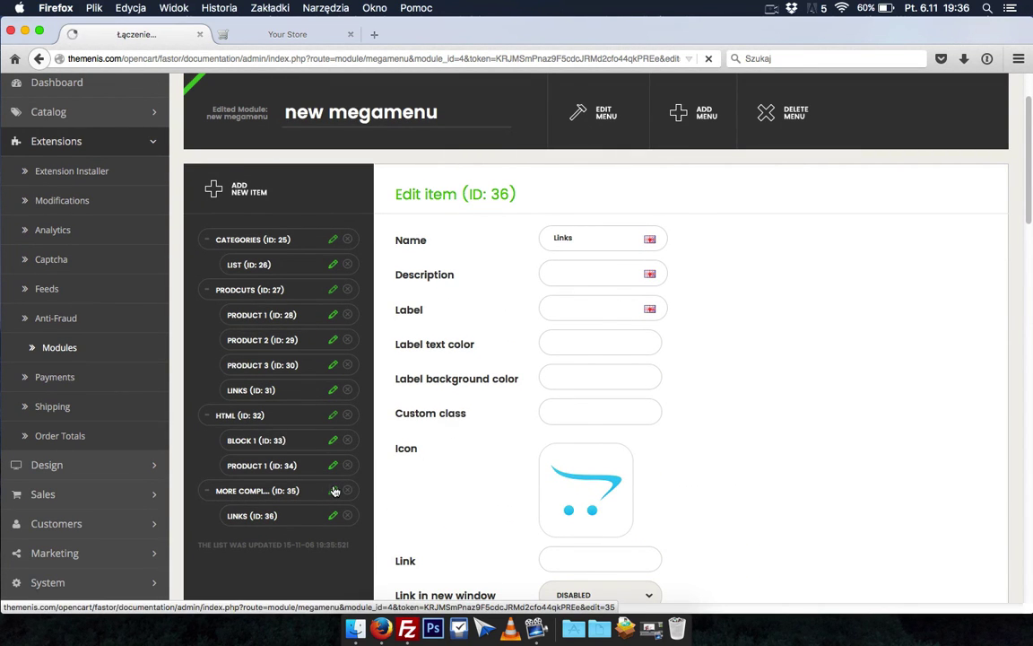
# Set the More complicated item's submenu background image to bg-accessories.png from the image library.
pyautogui.scroll(-5, 695, 324)
pyautogui.scroll(-5, 696, 324)
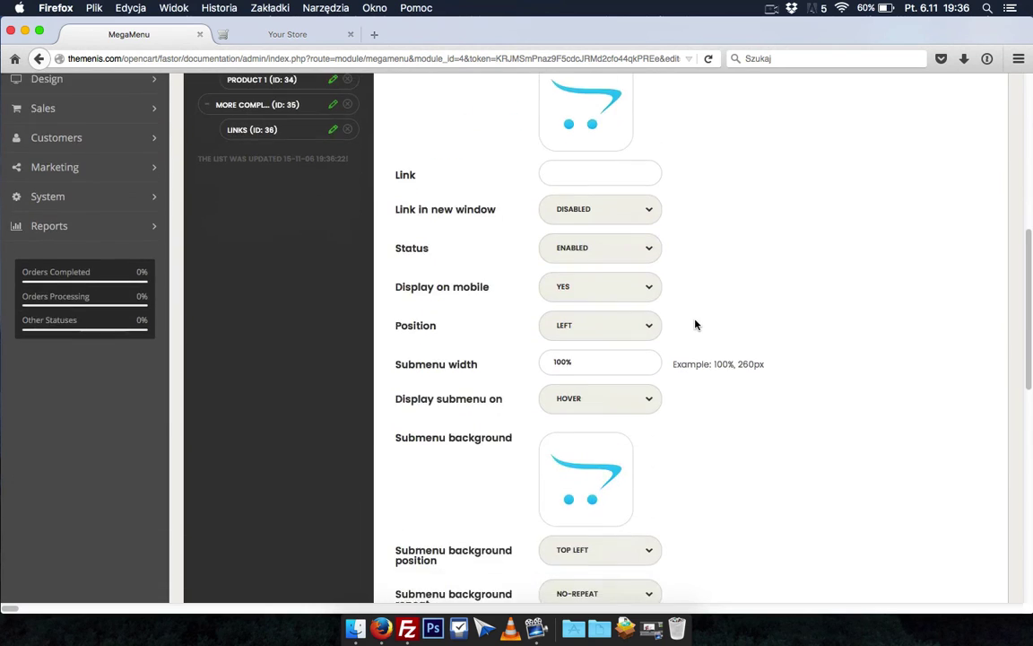
pyautogui.click(605, 267)
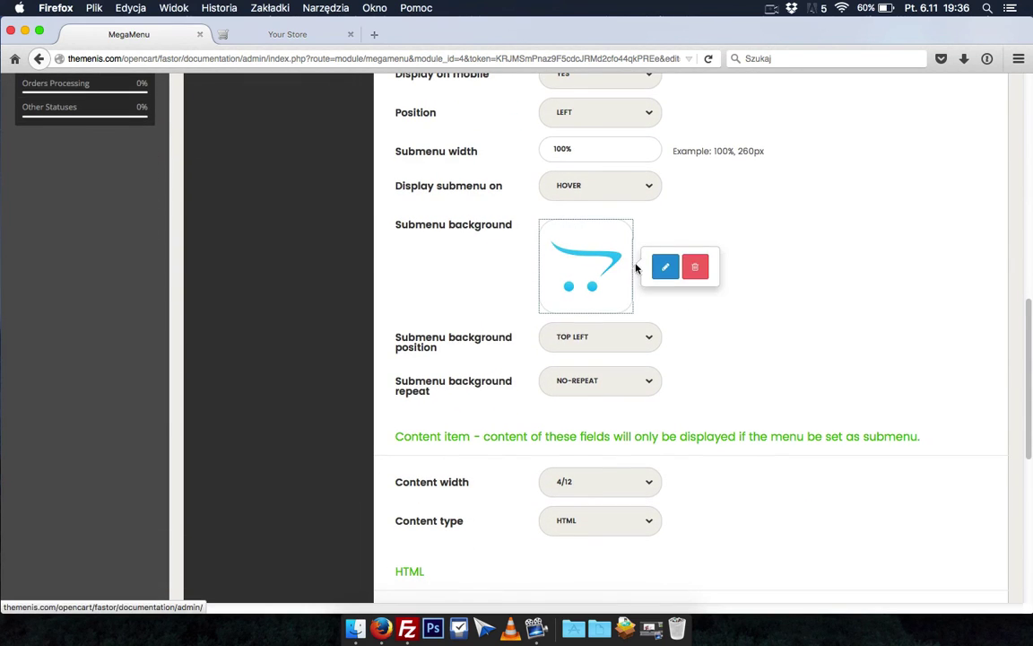
pyautogui.click(664, 268)
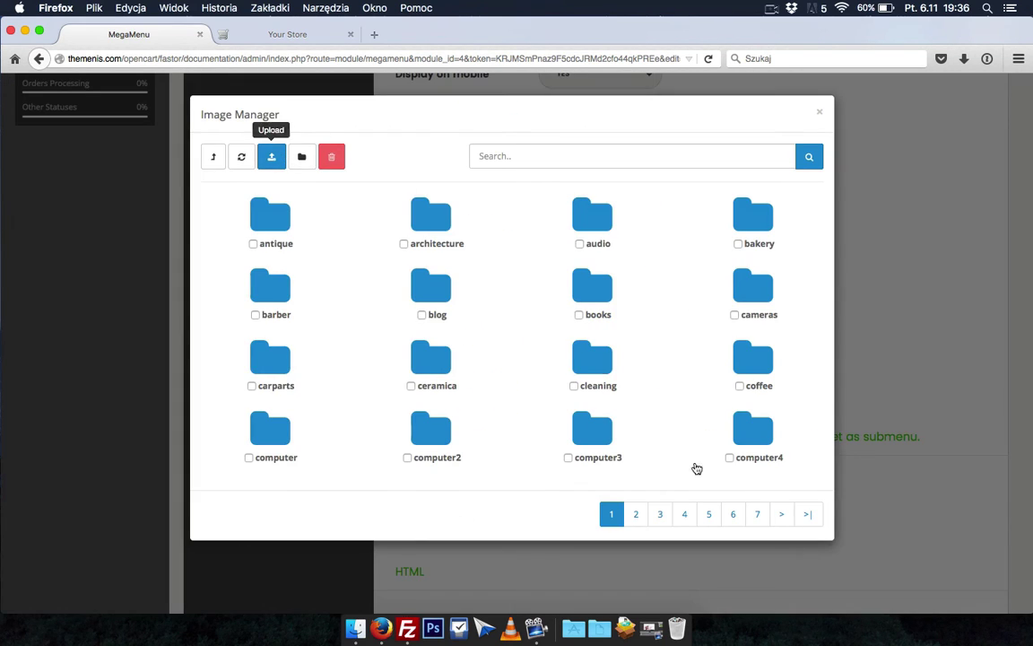
pyautogui.click(733, 514)
pyautogui.scroll(-3, 728, 512)
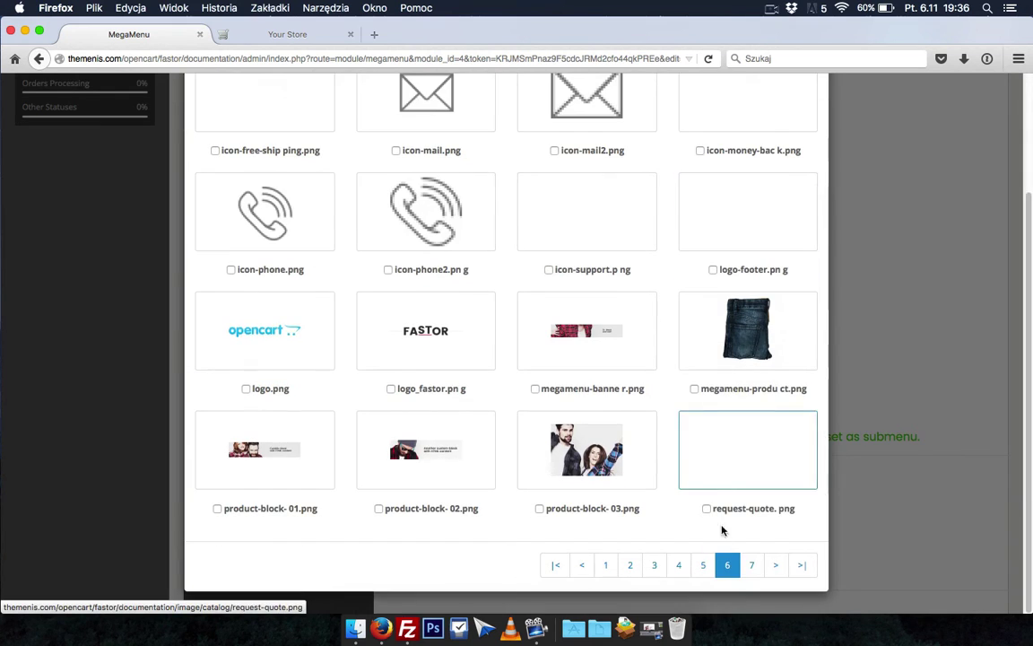
pyautogui.click(752, 564)
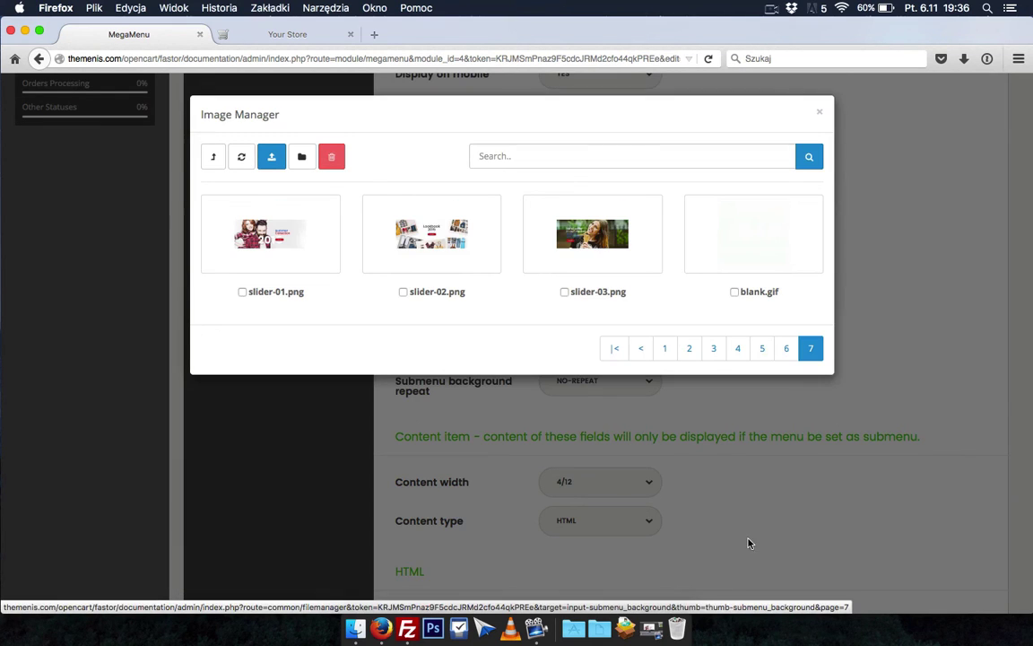
pyautogui.click(762, 350)
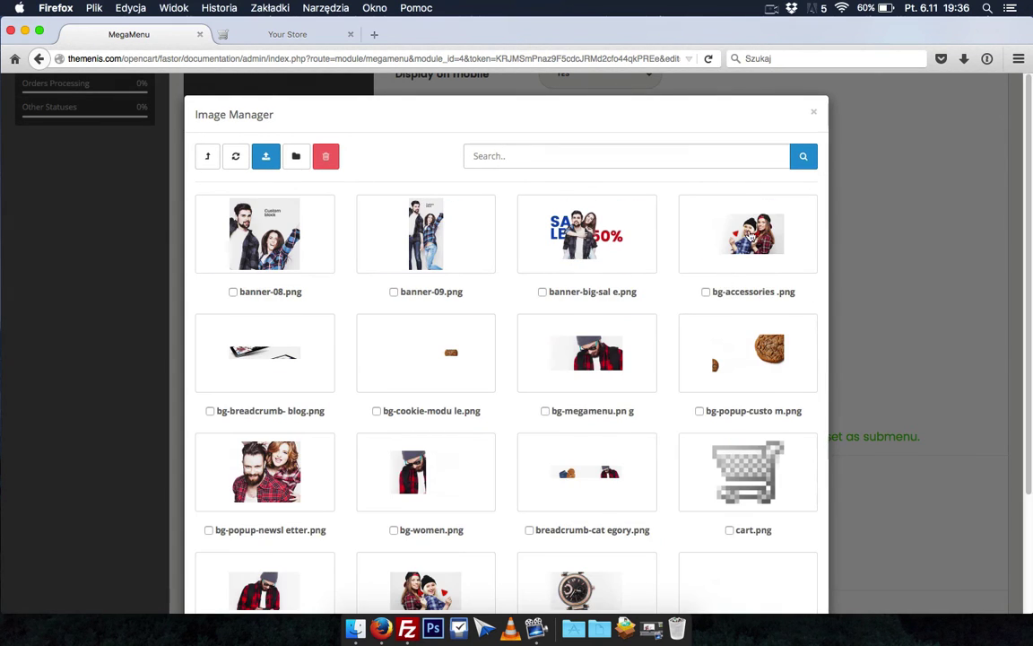
pyautogui.click(752, 235)
# Set the submenu background position to Bottom Right and save the More complicated item.
pyautogui.scroll(-5, 719, 260)
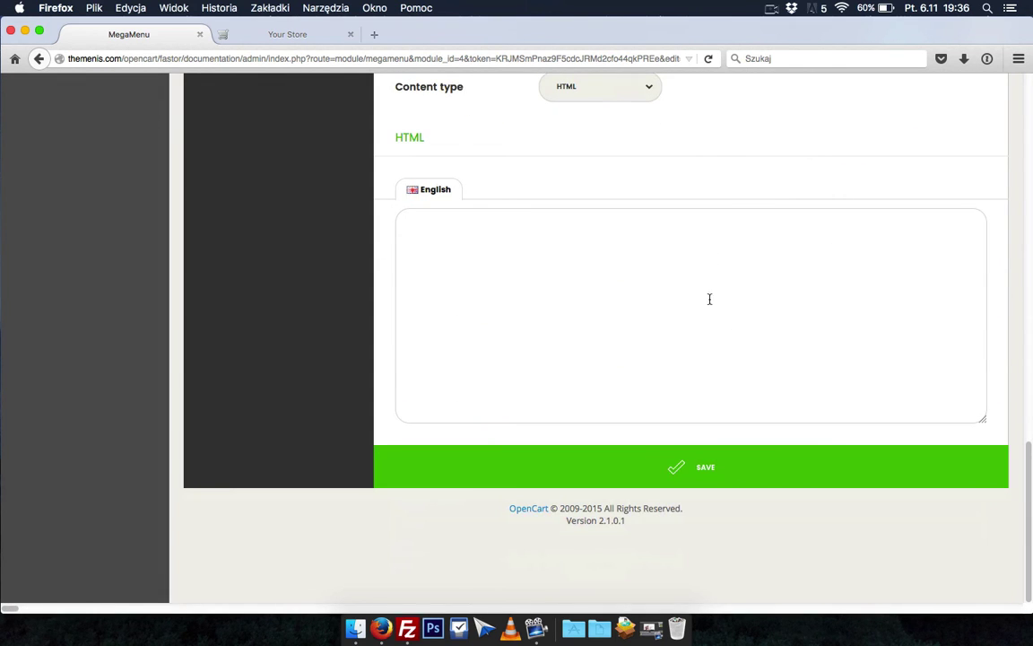
pyautogui.scroll(4, 685, 339)
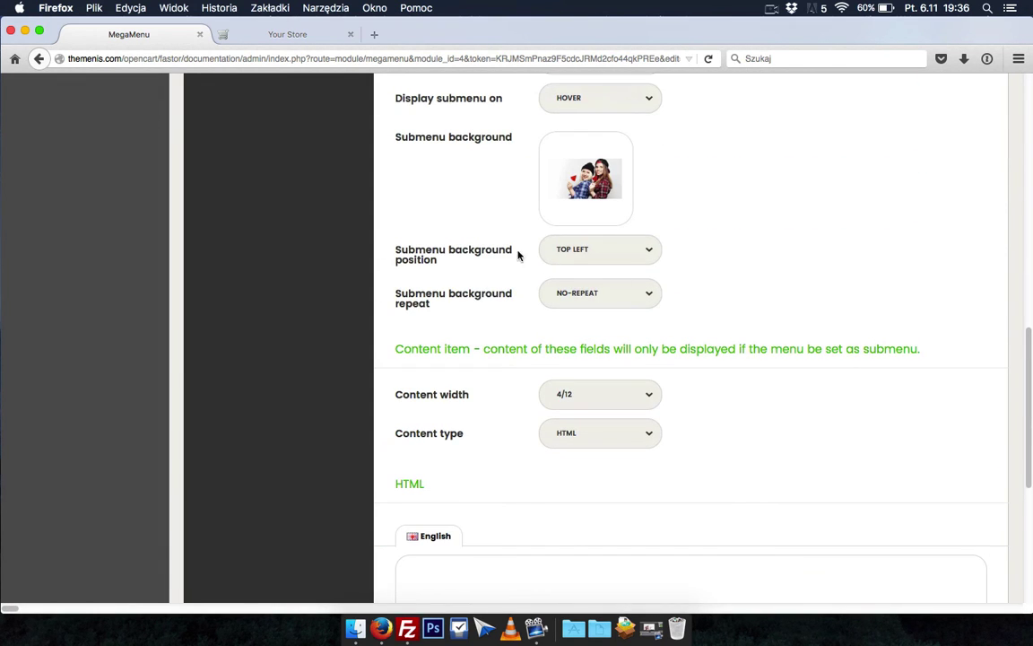
pyautogui.click(549, 251)
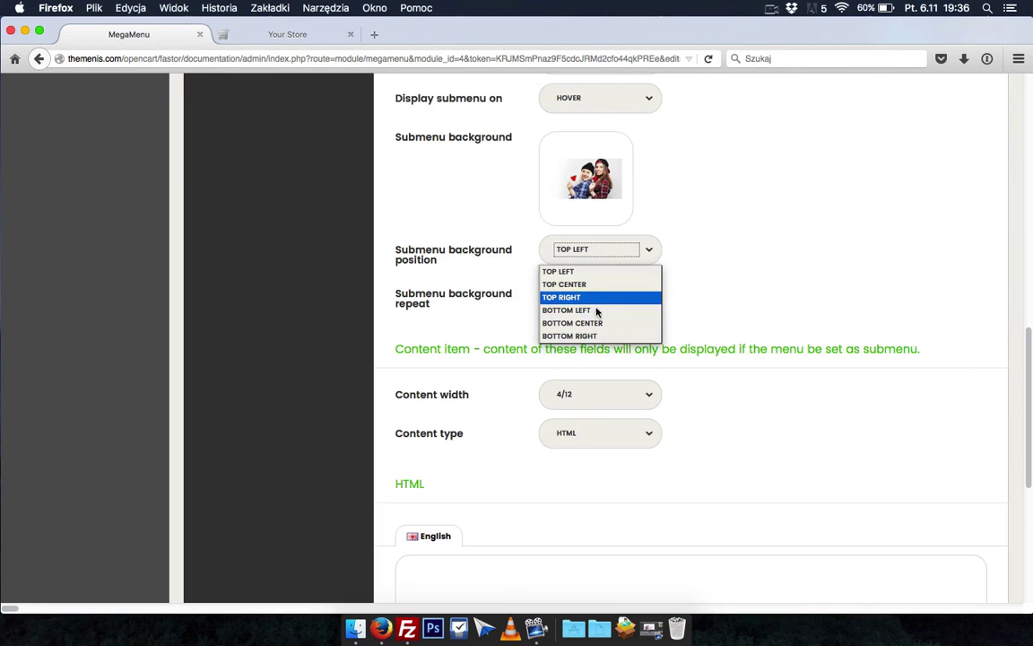
pyautogui.click(600, 335)
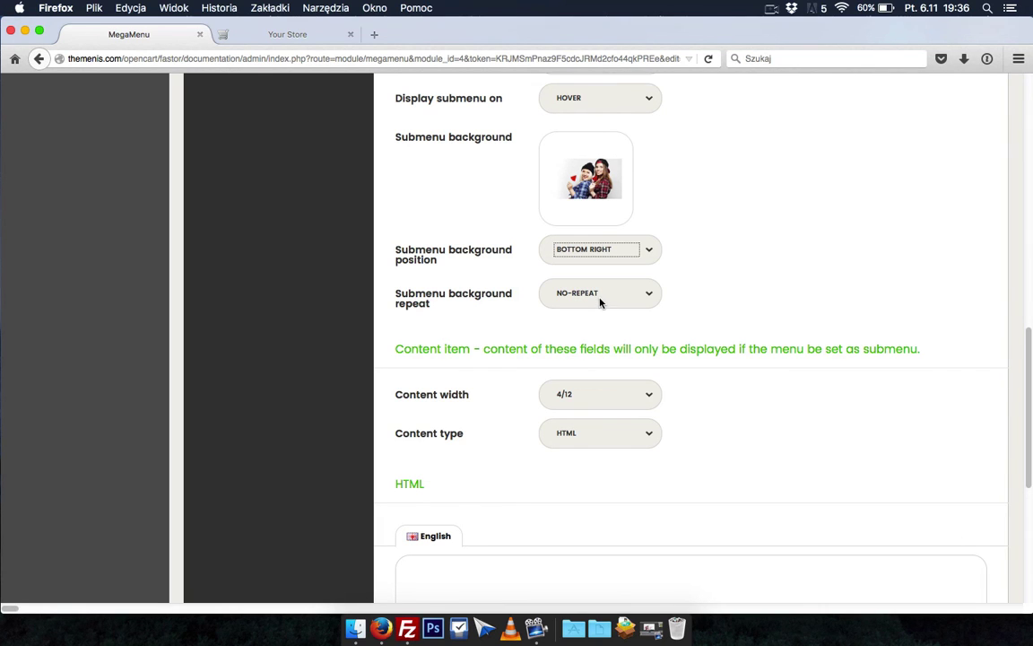
pyautogui.scroll(-4, 608, 309)
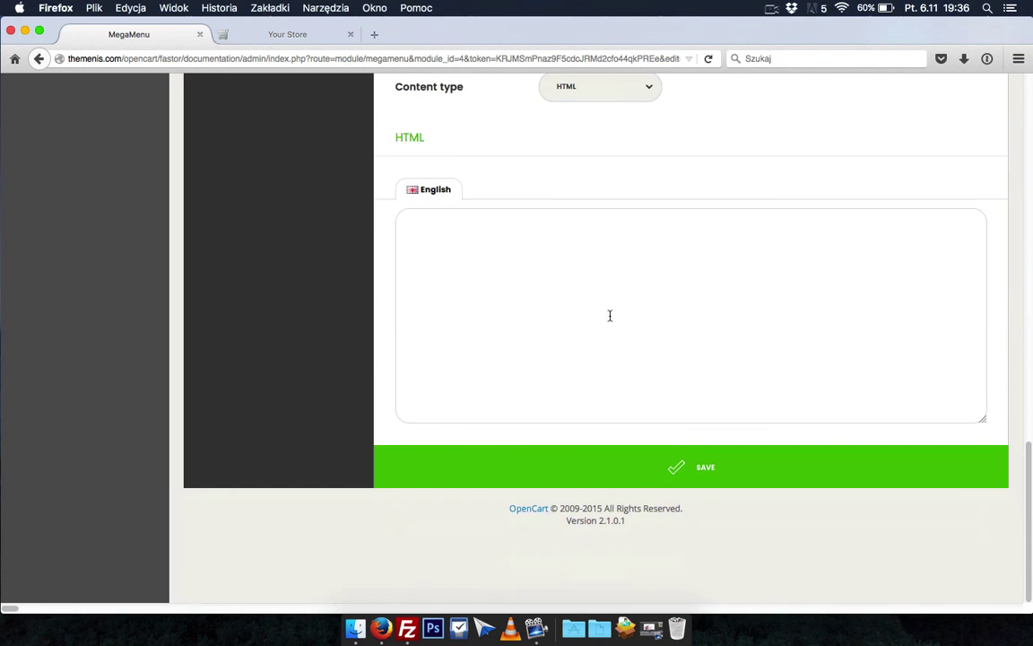
pyautogui.click(683, 465)
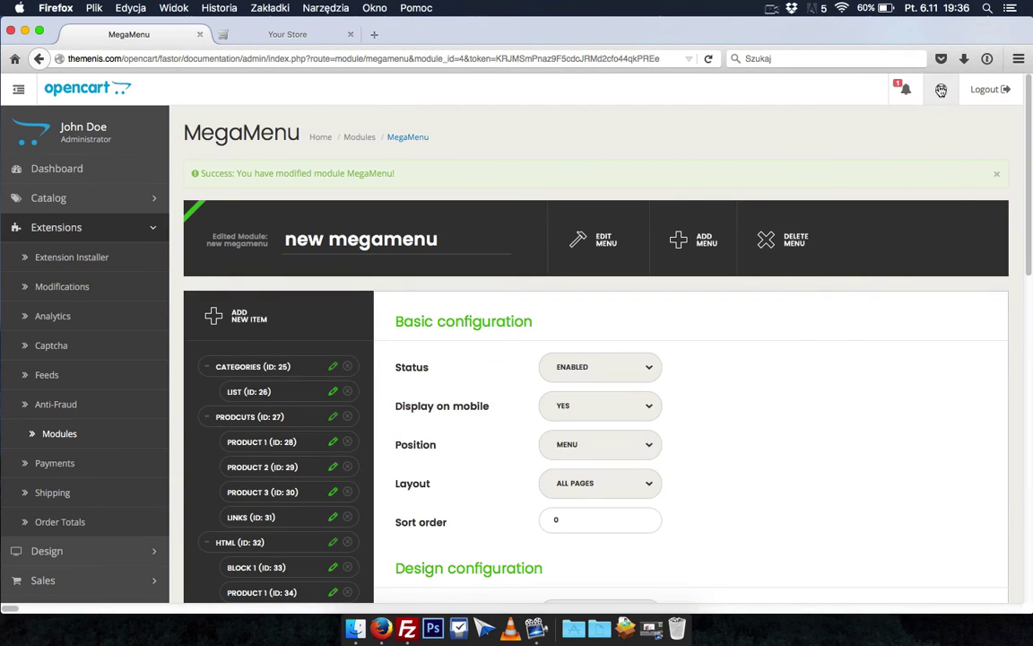
# View the More complicated submenu on the reloaded storefront to check its background image.
pyautogui.click(848, 82)
pyautogui.click(856, 124)
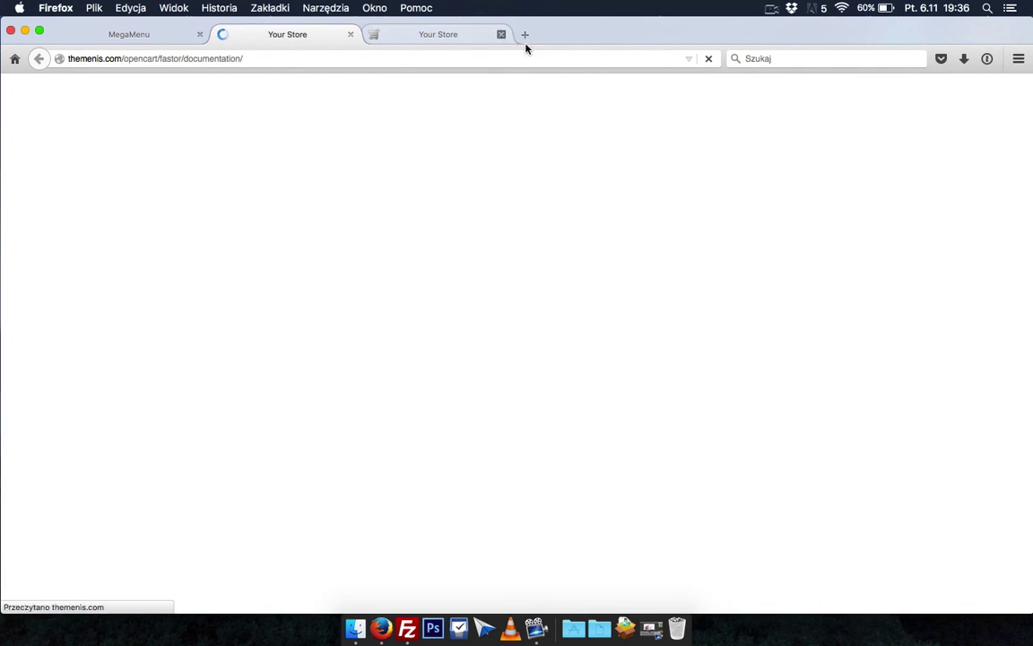
pyautogui.click(499, 34)
pyautogui.moveTo(481, 180)
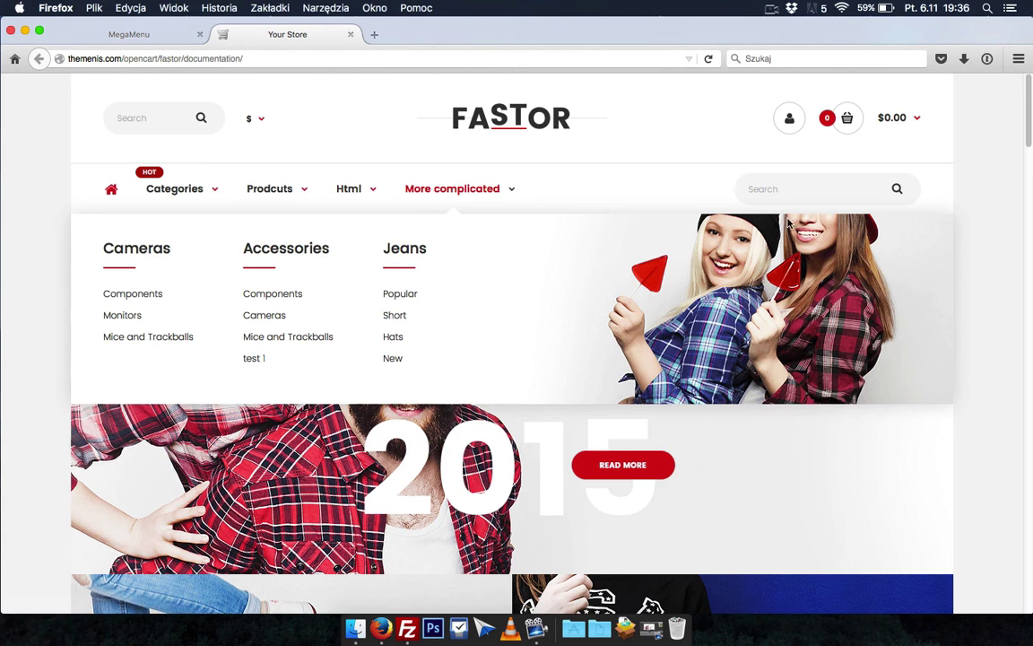
# Create a new item in the megamenu and name it Banner.
pyautogui.click(143, 35)
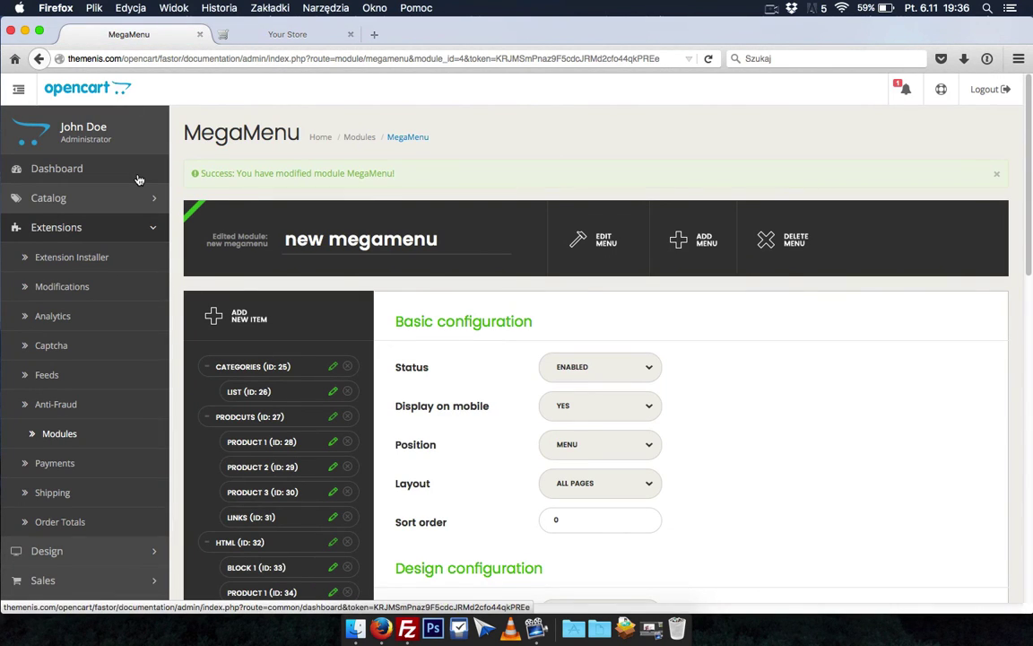
pyautogui.click(307, 318)
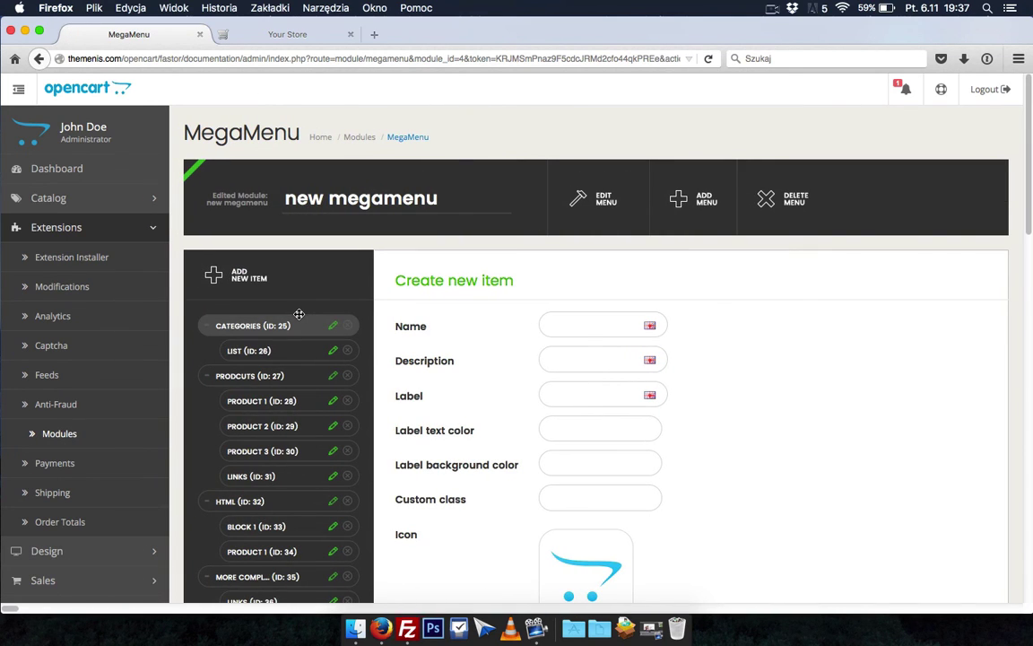
pyautogui.click(556, 329)
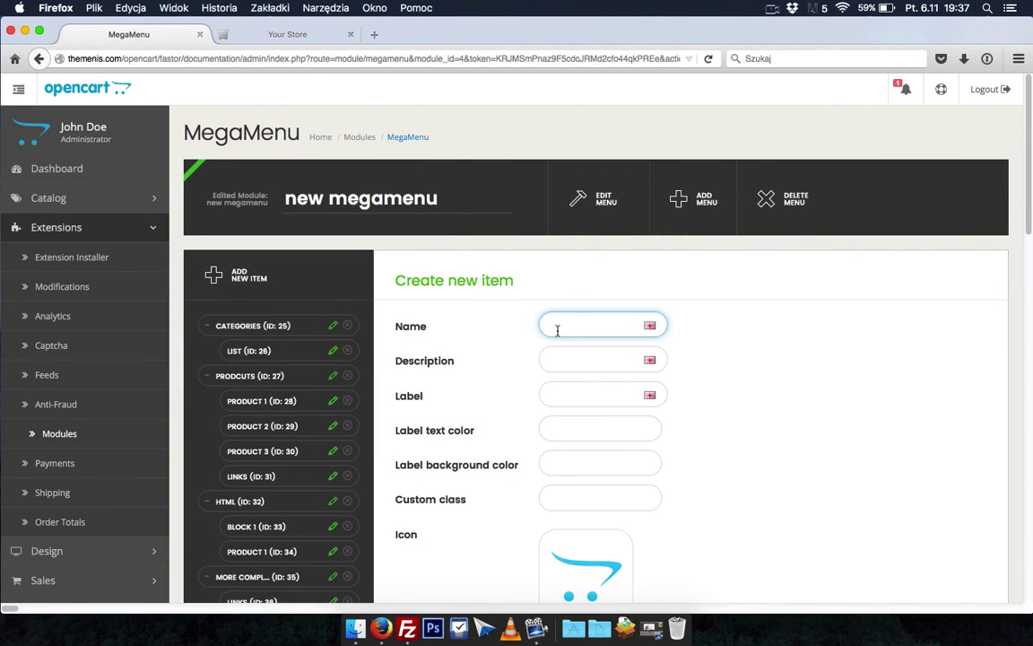
pyautogui.write('ba')
pyautogui.press('BackSpace')
pyautogui.press('BackSpace')
pyautogui.write('Ban')
# Set the Banner item's content width to 6/12.
pyautogui.scroll(-10, 548, 335)
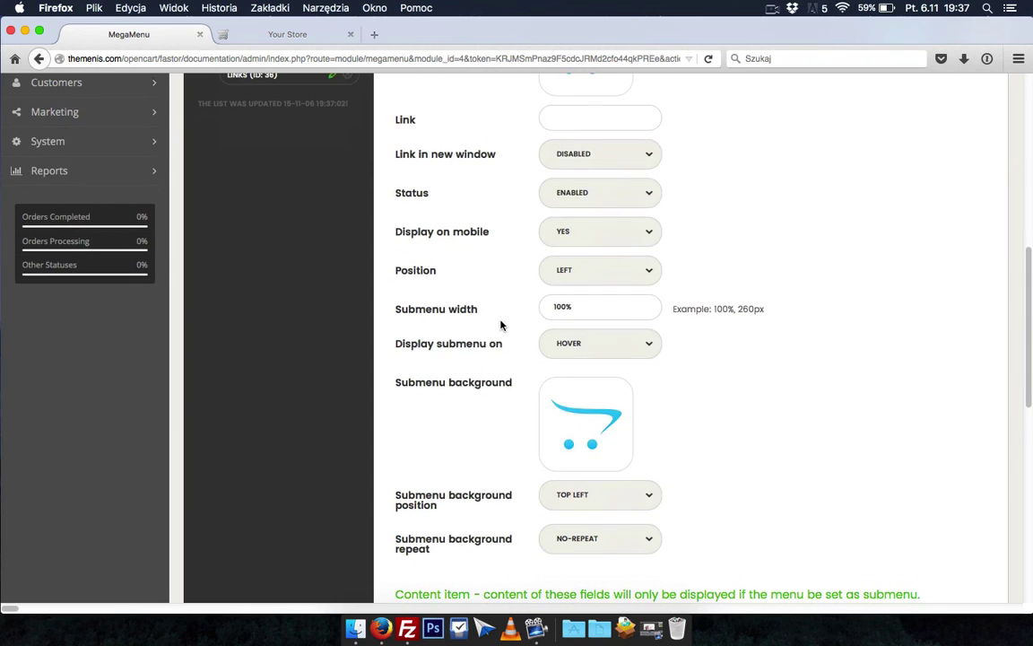
pyautogui.scroll(-8, 500, 324)
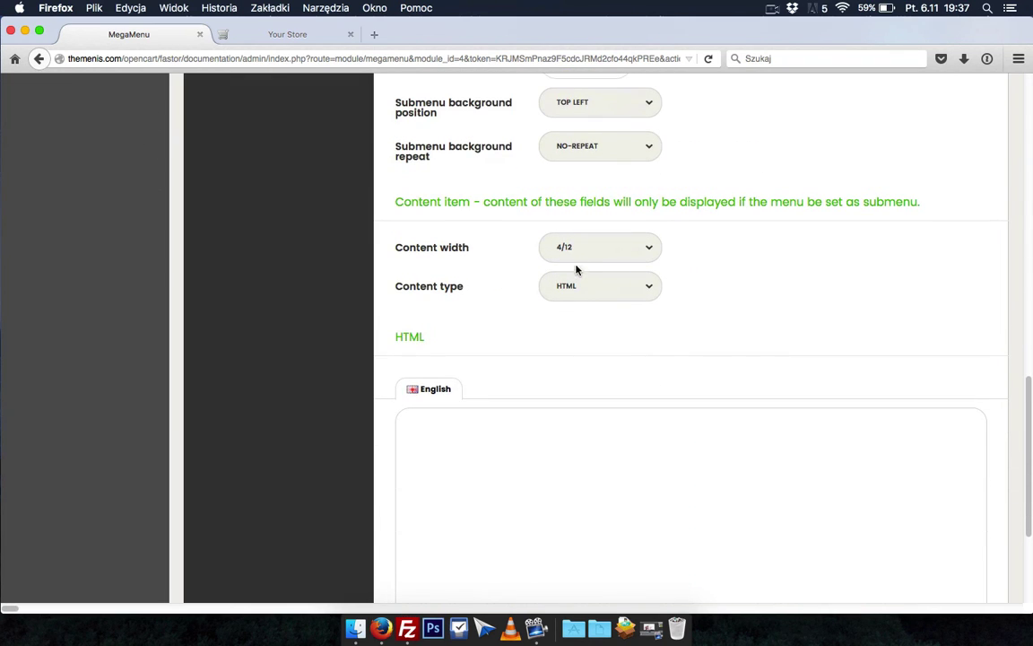
pyautogui.click(577, 252)
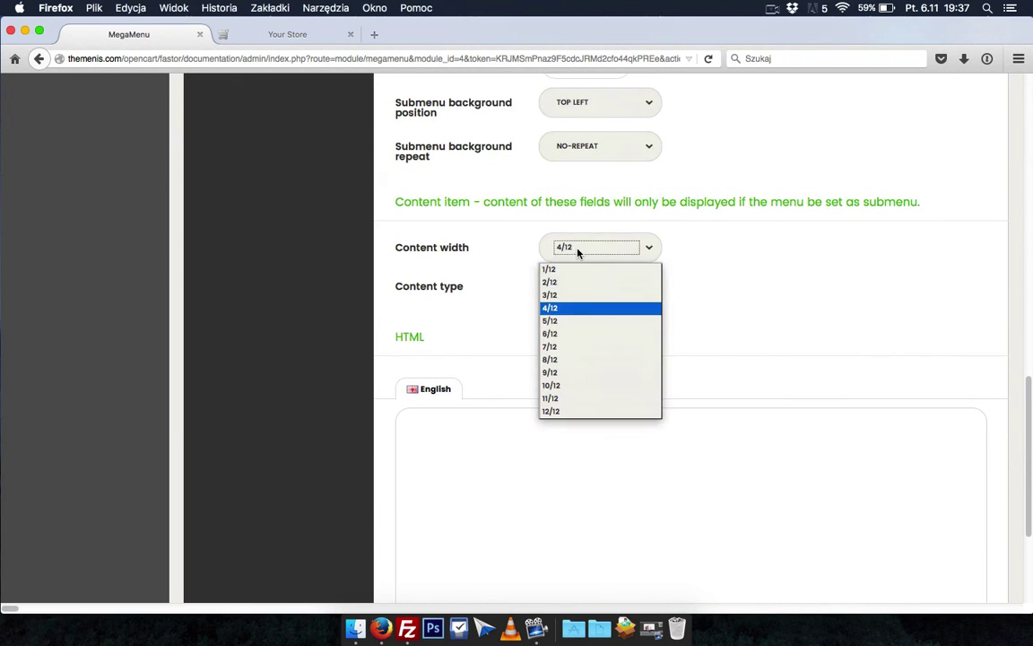
pyautogui.click(565, 330)
pyautogui.press('Tab')
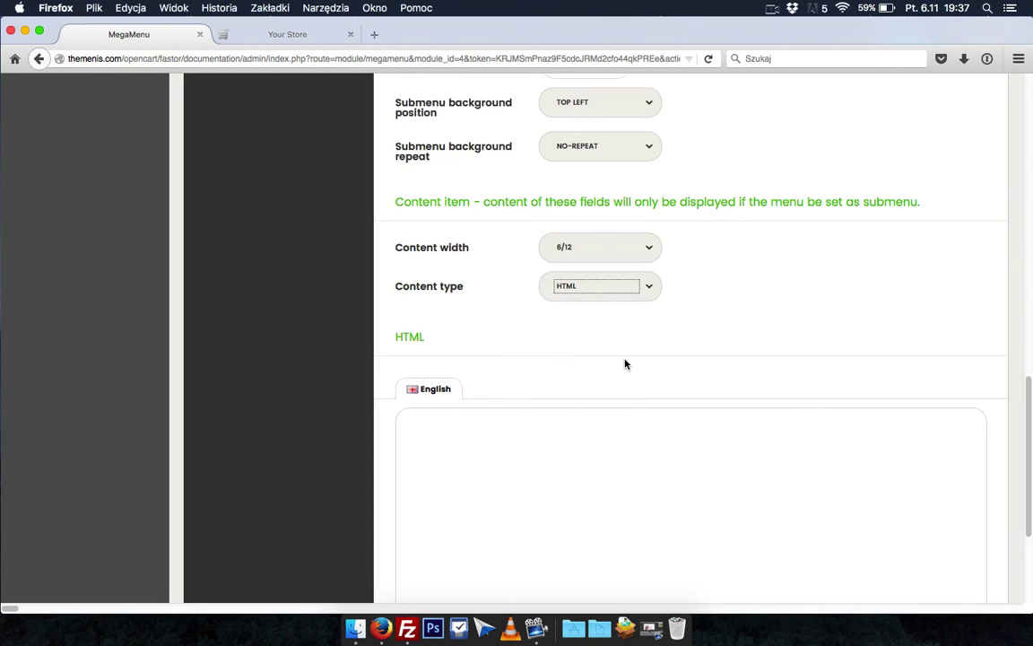
# Enter <a href="#" style="display: block;max-width:555px"><img src="image/catalog/megamenu-banner.png" alt="banner" style="display:block"></a> as the English HTML content and save the item.
pyautogui.scroll(-4, 625, 363)
pyautogui.click(547, 310)
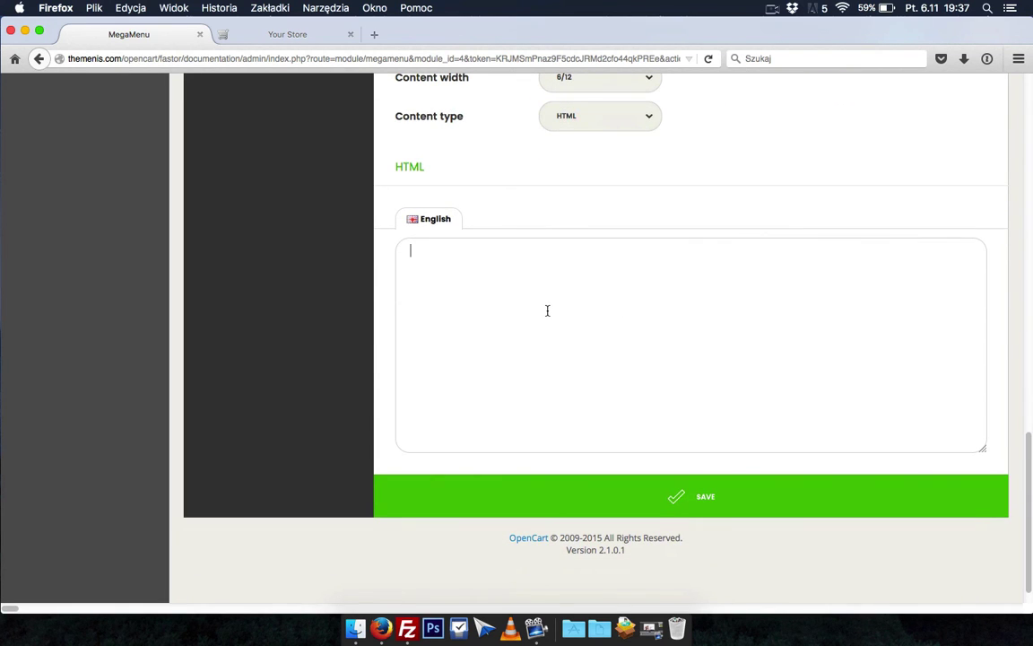
pyautogui.write('<a href="#" style="display: block;max-width:555px"><img src="image/catalog/megamenu-banner.png" alt="banner" style="display:block"></a>')
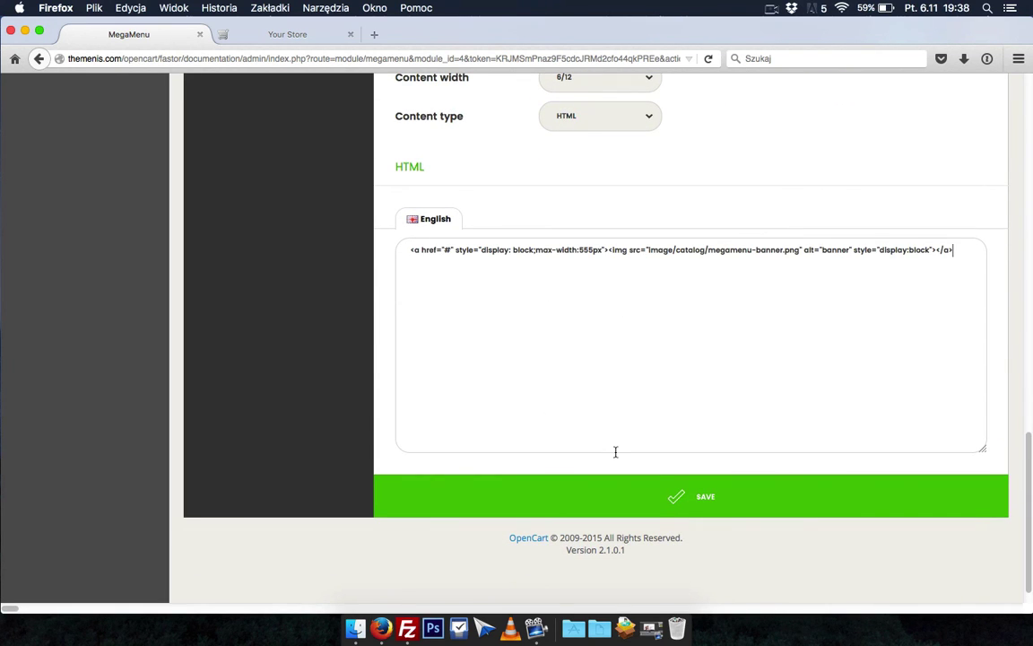
pyautogui.click(728, 499)
# Nest the Banner item under More complicated, after Links, in the megamenu item list.
pyautogui.scroll(-3, 347, 296)
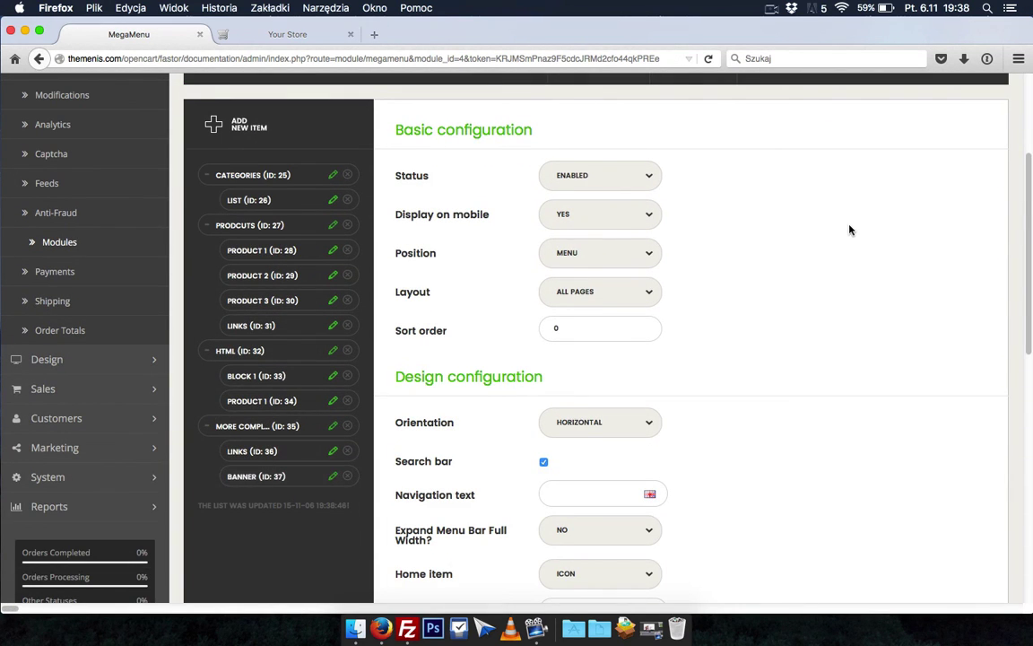
pyautogui.scroll(-1, 847, 229)
pyautogui.scroll(3, 847, 230)
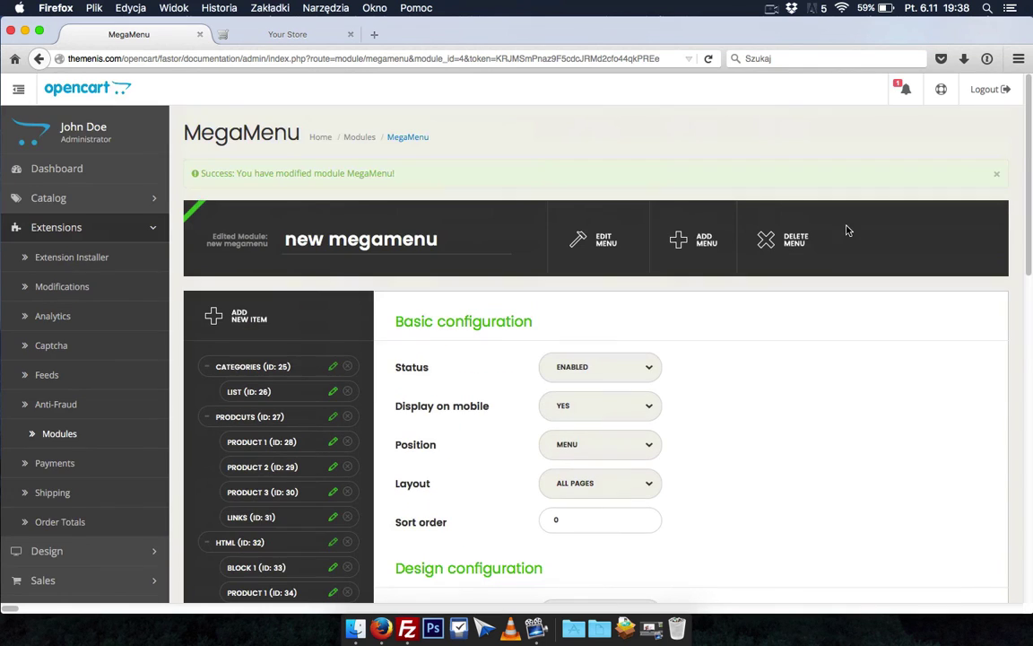
# Open the storefront and check how the More complicated submenu displays its links and banner.
pyautogui.click(941, 89)
pyautogui.click(849, 133)
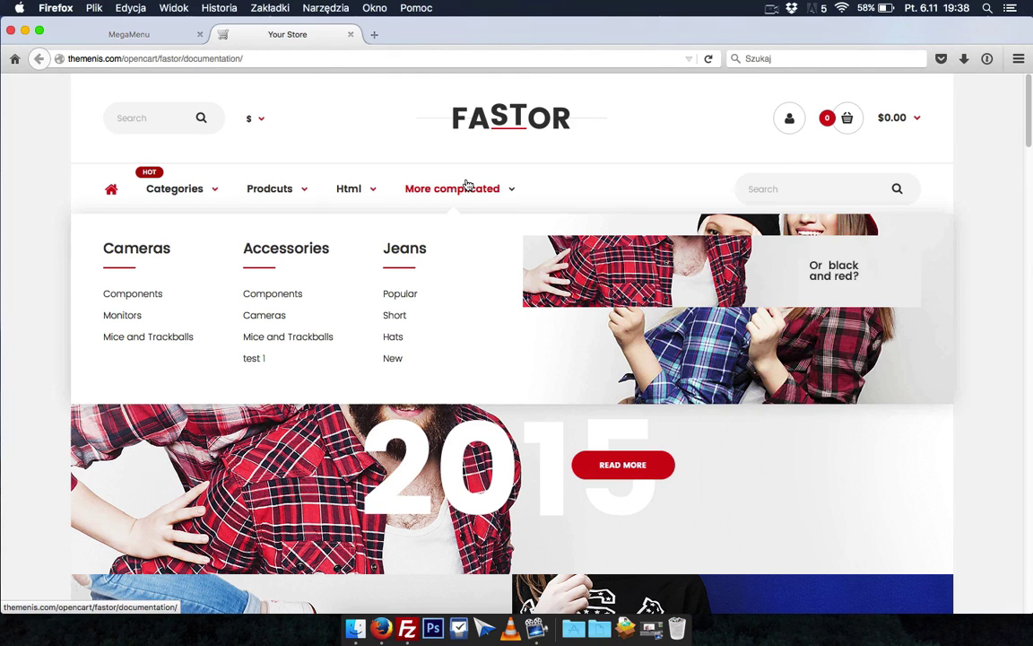
# Back in the megamenu module settings, change the Banner item's content width to 12/12 and save the item.
pyautogui.click(135, 34)
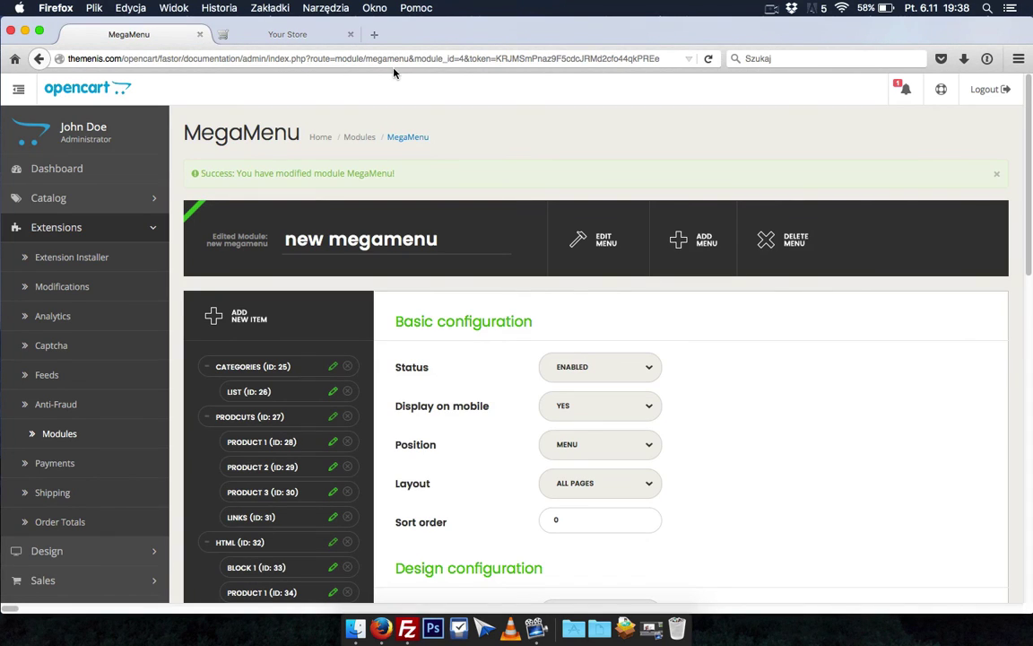
pyautogui.scroll(-5, 532, 134)
pyautogui.scroll(-8, 532, 134)
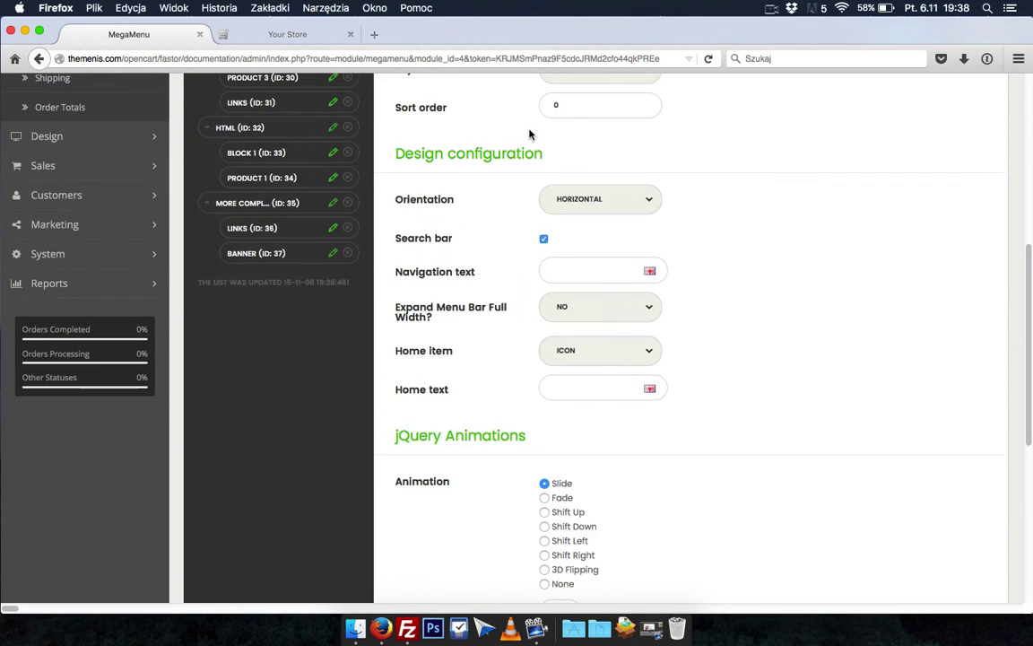
pyautogui.click(333, 253)
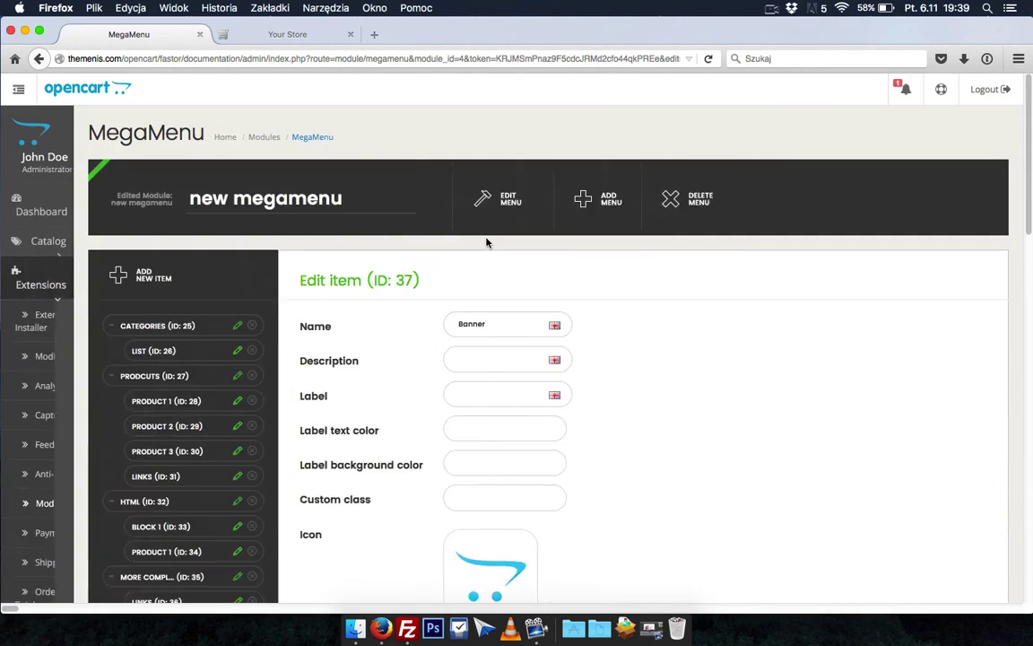
pyautogui.scroll(-15, 485, 240)
pyautogui.scroll(-1, 487, 239)
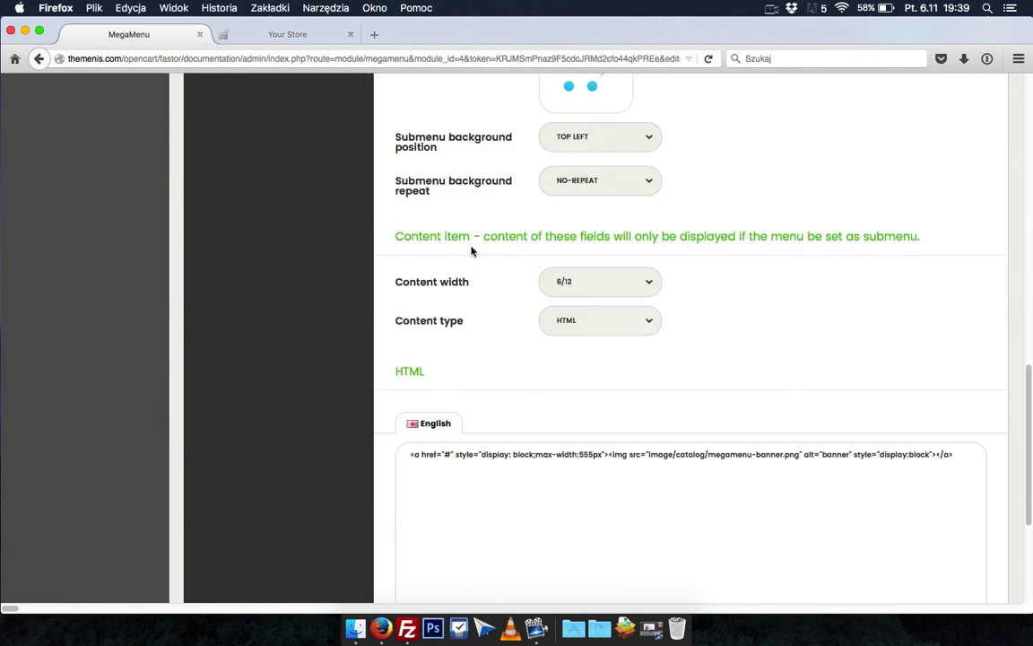
pyautogui.click(596, 282)
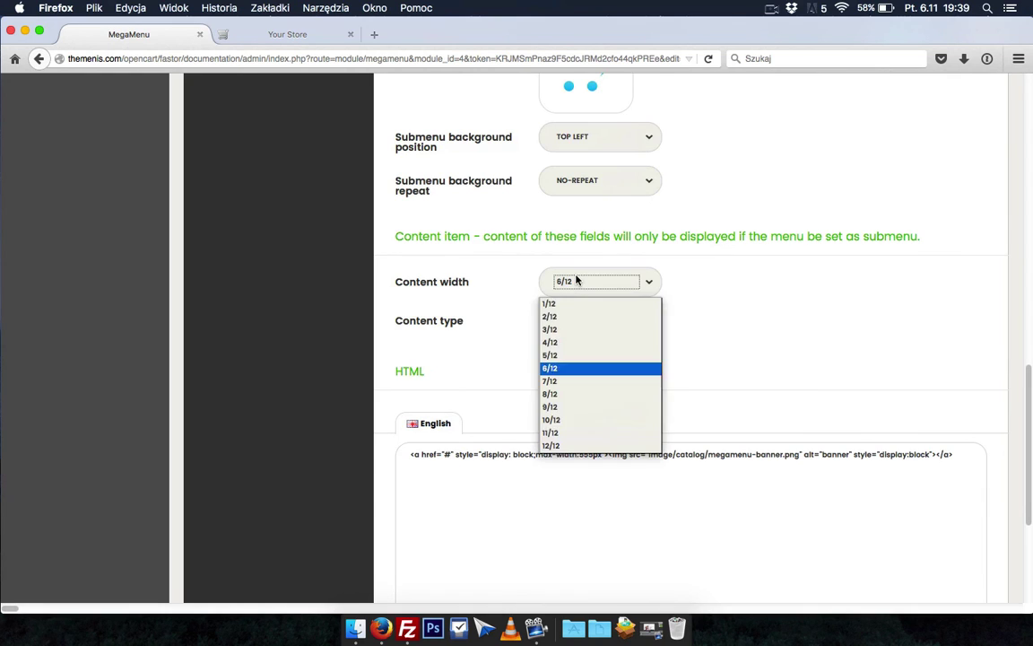
pyautogui.click(583, 445)
pyautogui.scroll(-5, 709, 350)
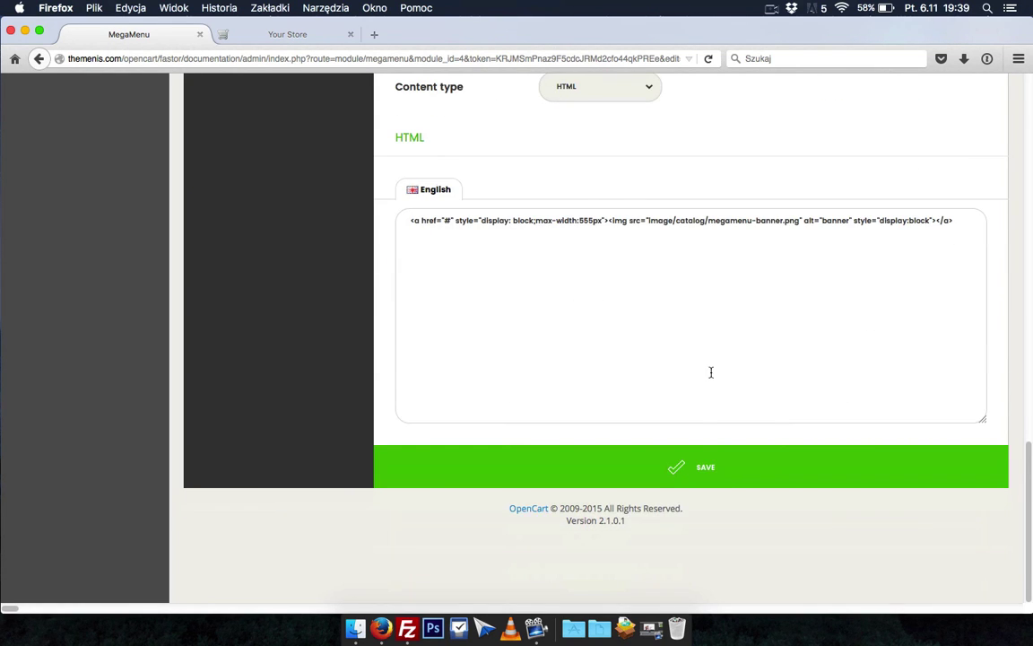
pyautogui.click(697, 468)
# Reload the storefront, close the extra store tab and check the More complicated submenu with the full-width banner row.
pyautogui.click(941, 89)
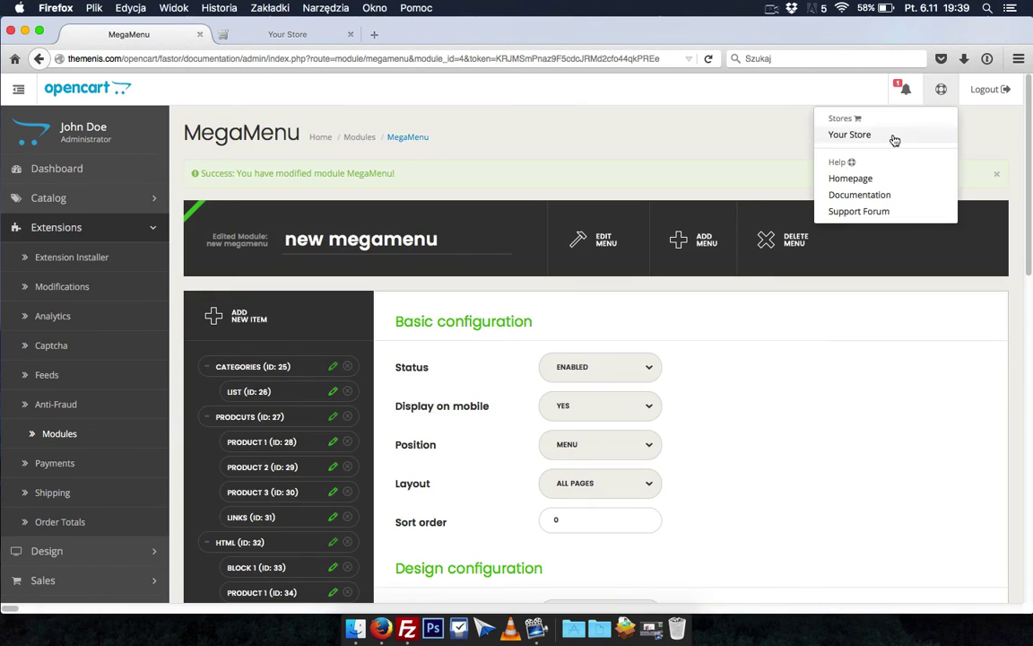
pyautogui.click(891, 136)
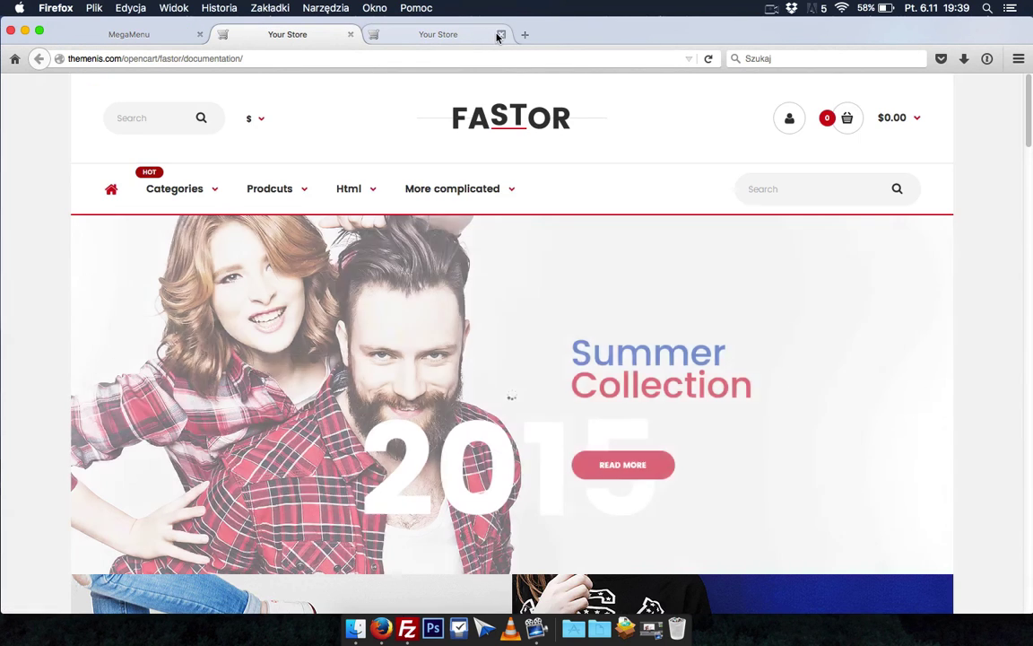
pyautogui.click(500, 34)
pyautogui.moveTo(439, 190)
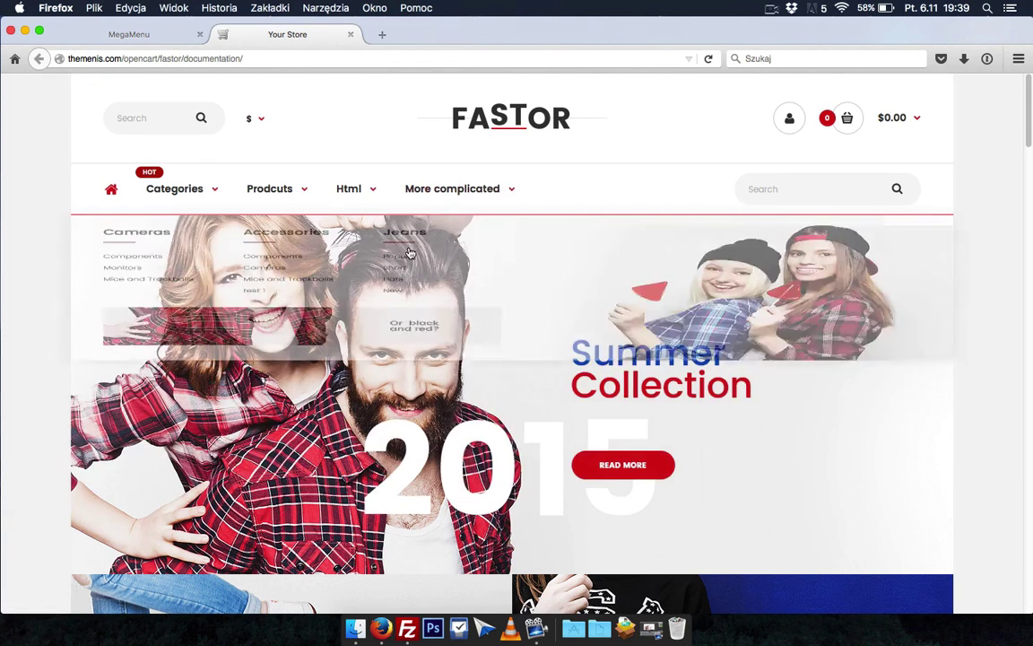